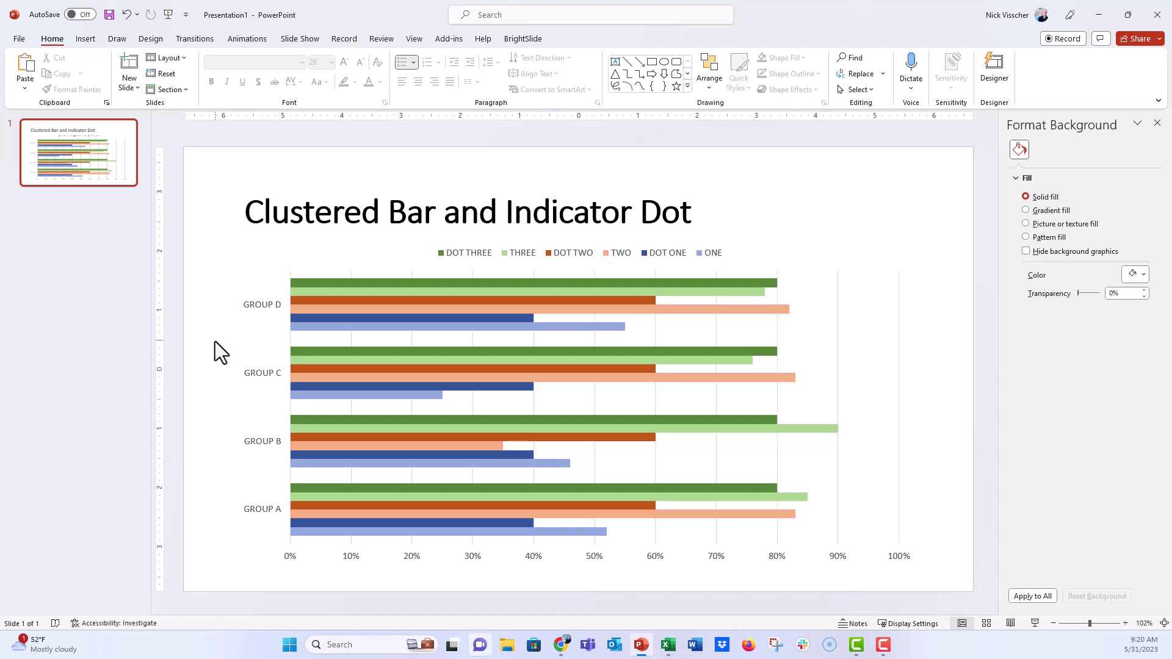
- Select the chart and bring up Change Series Chart Type for the DOT THREE series
click(328, 326)
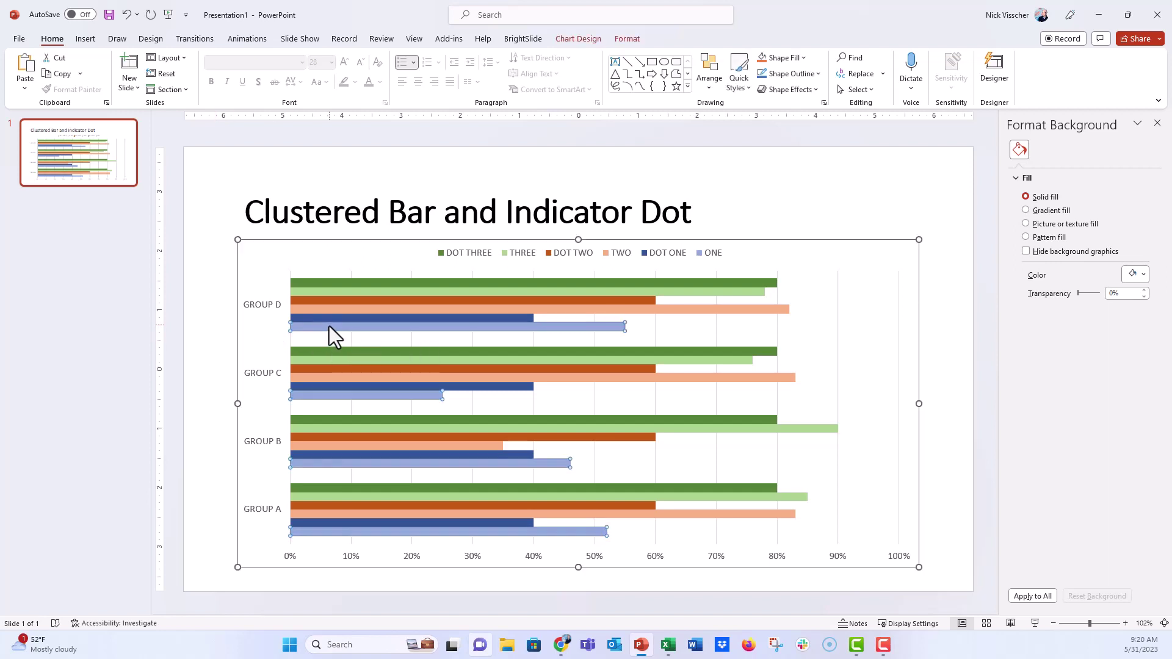
click(341, 241)
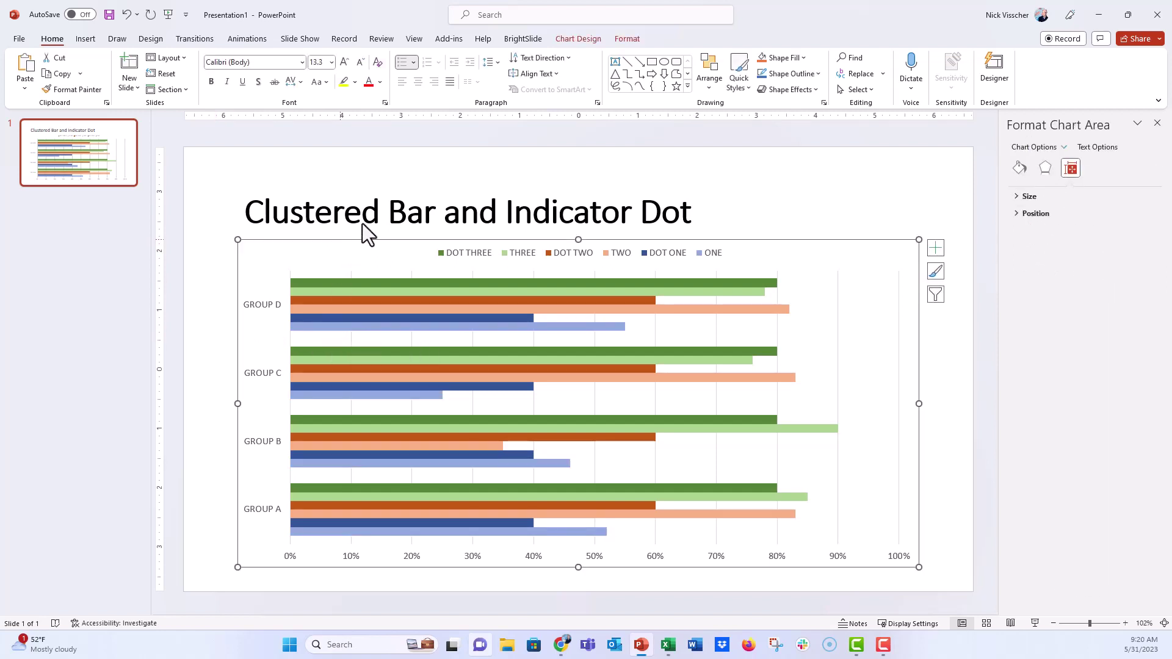
click(591, 38)
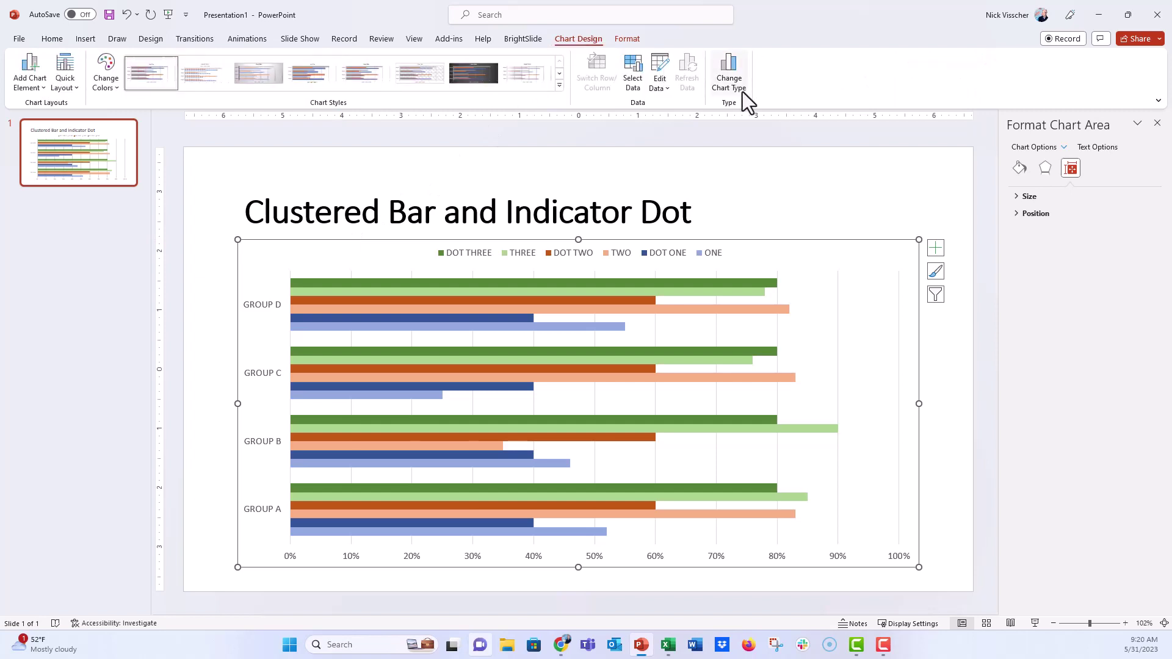
right_click(618, 283)
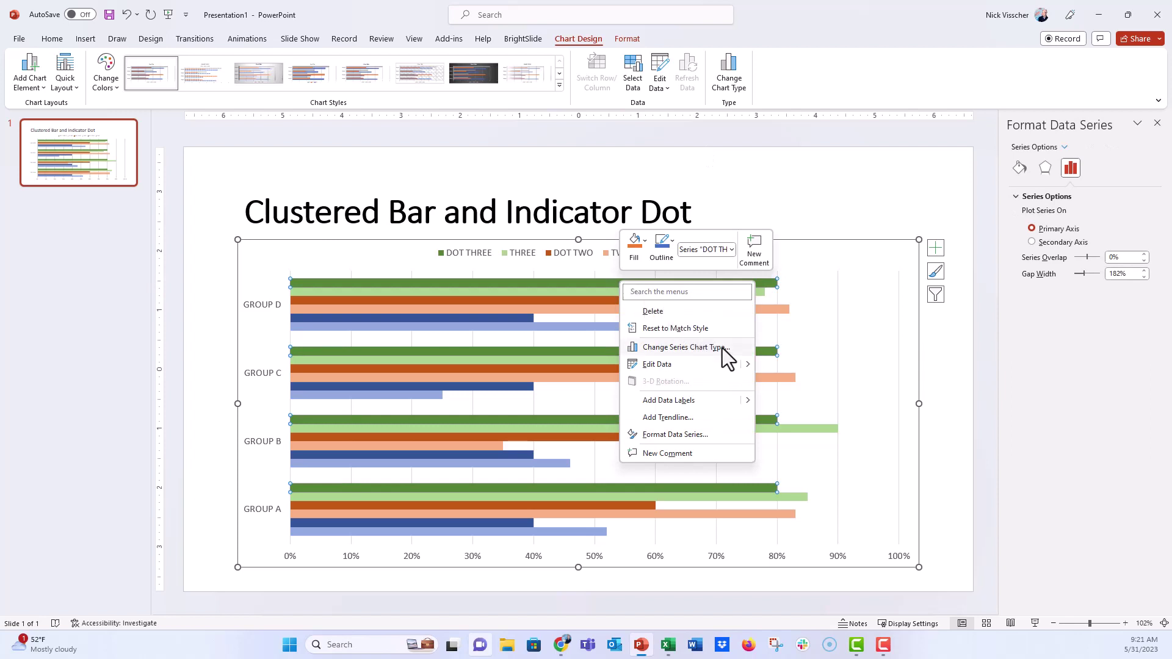
click(714, 348)
- Put DOT ONE, DOT TWO and DOT THREE on the secondary axis and apply the combo chart
drag(584, 141, 520, 134)
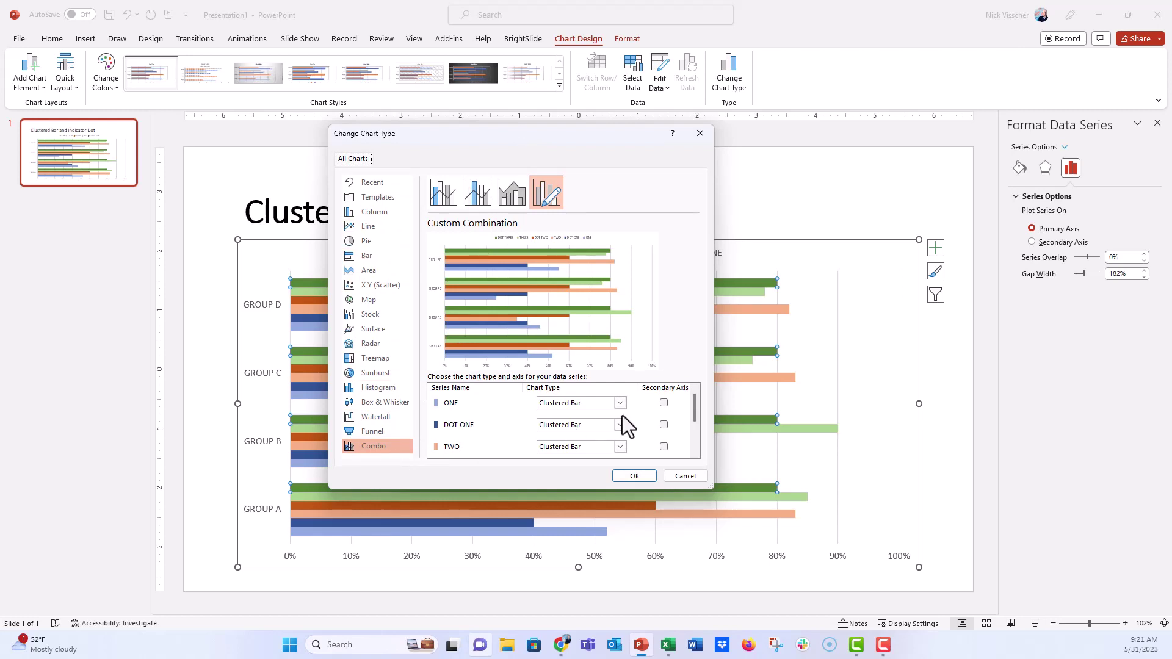
mouse_move(693, 404)
mouse_down()
mouse_move(691, 449)
mouse_move(692, 400)
mouse_up()
mouse_move(694, 408)
mouse_down()
mouse_move(695, 450)
mouse_move(693, 397)
mouse_up()
click(663, 424)
scroll(668, 437, down, 1)
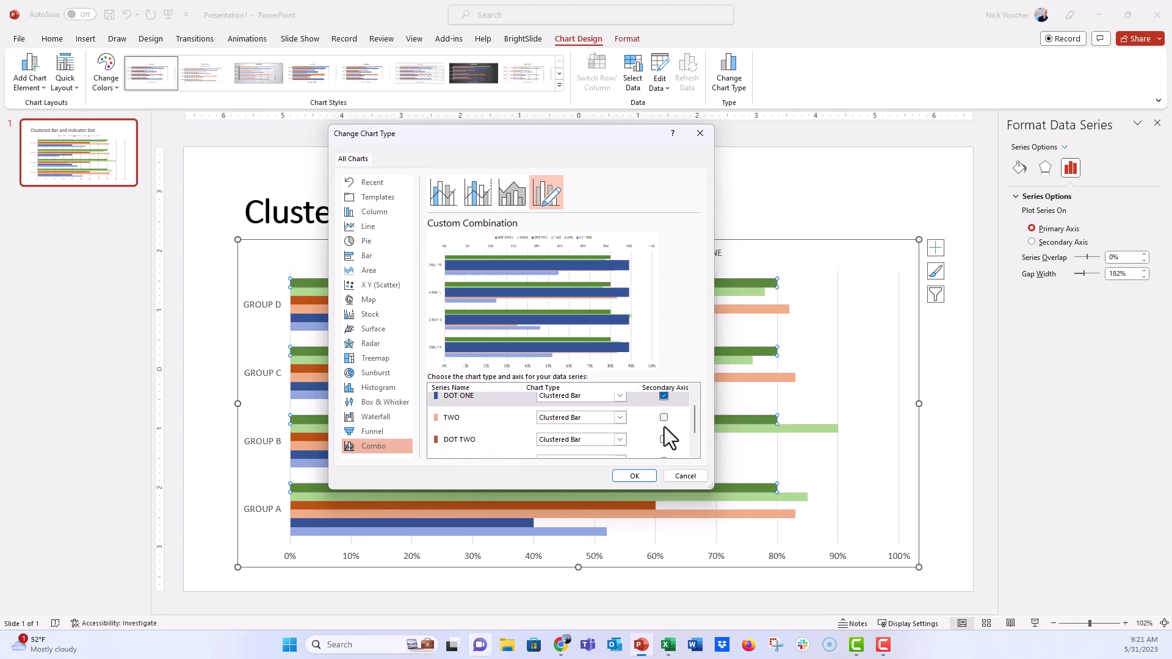
click(663, 439)
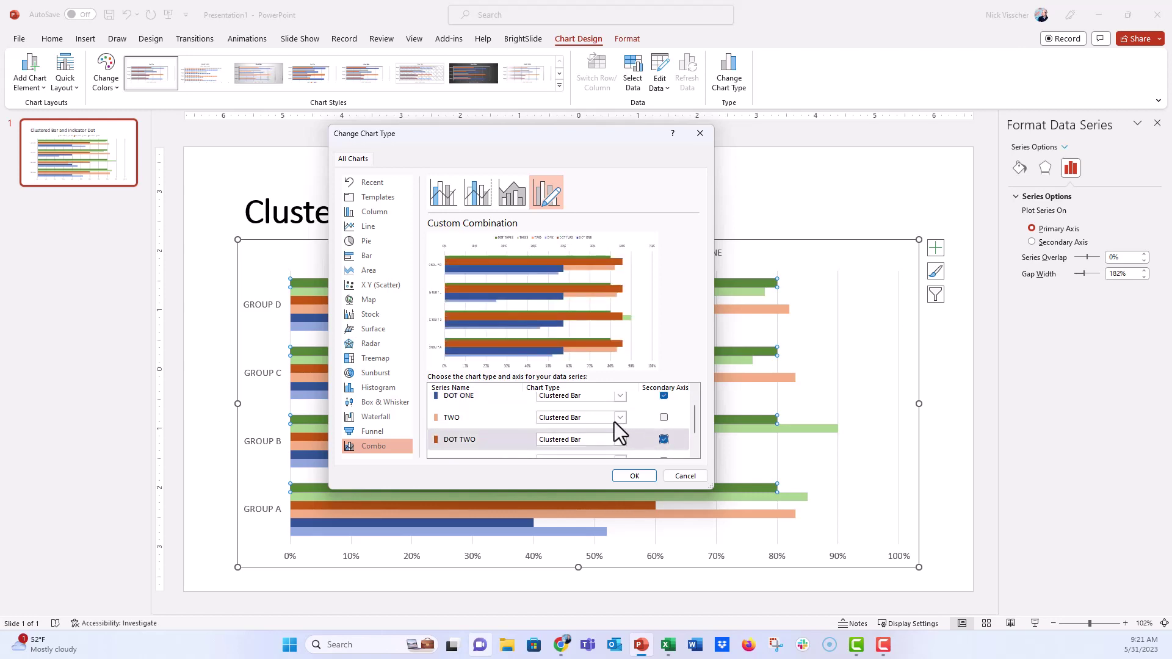
scroll(615, 429, down, 2)
click(663, 447)
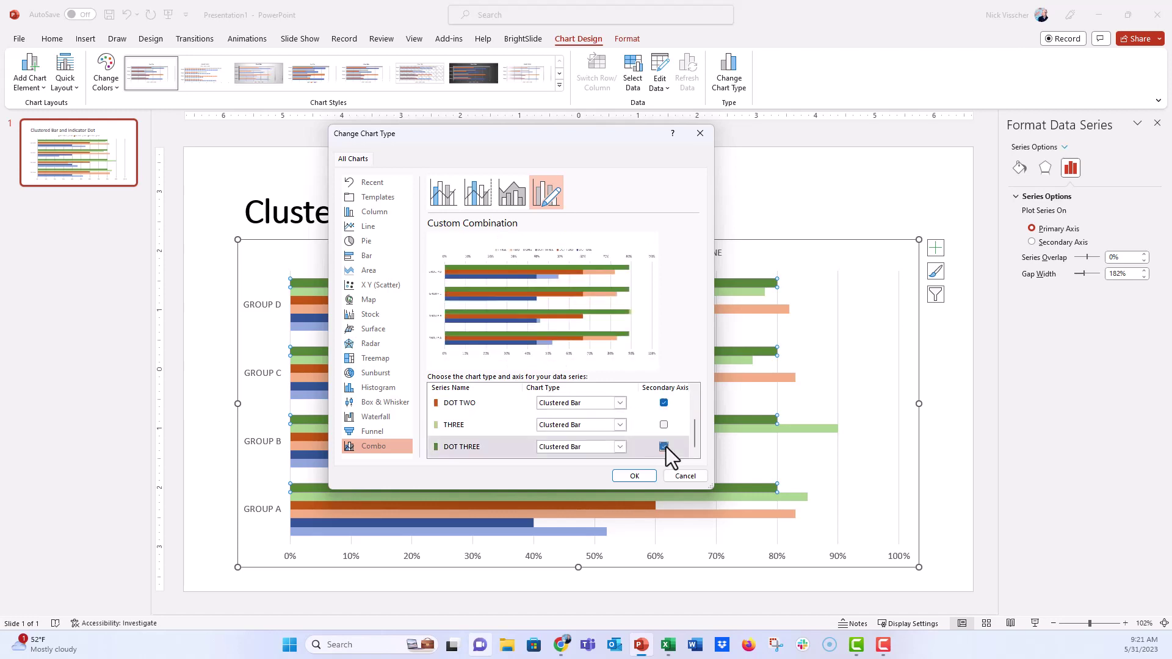
click(634, 475)
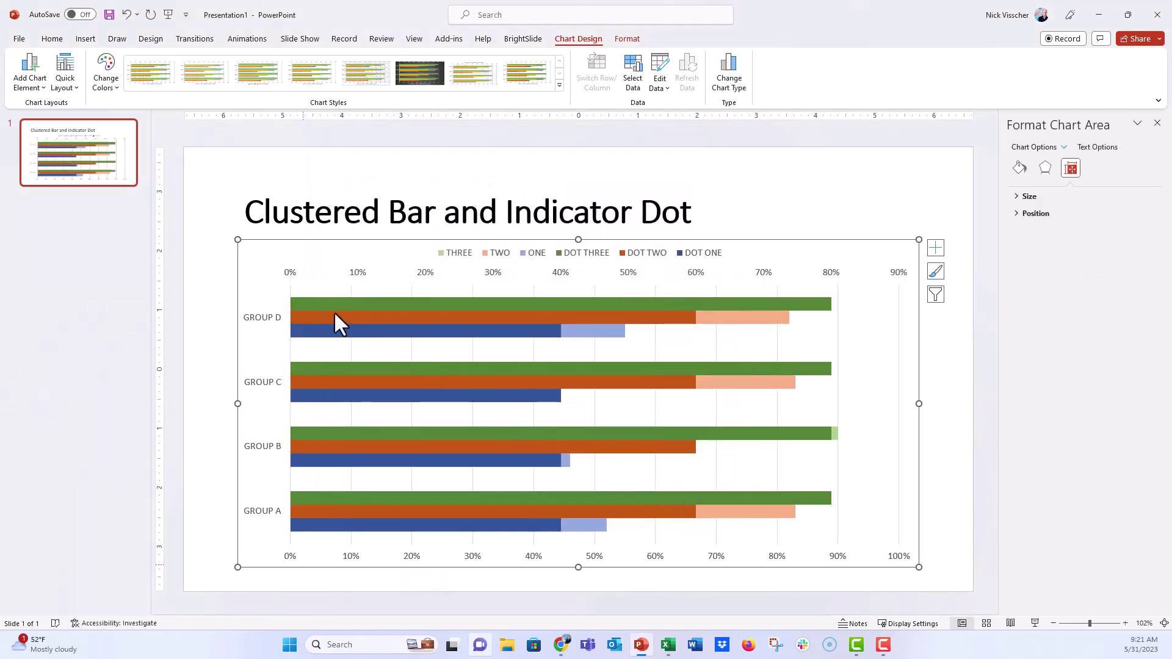
- Set the top secondary axis bounds to minimum 0 and maximum 1.0
mouse_move(321, 306)
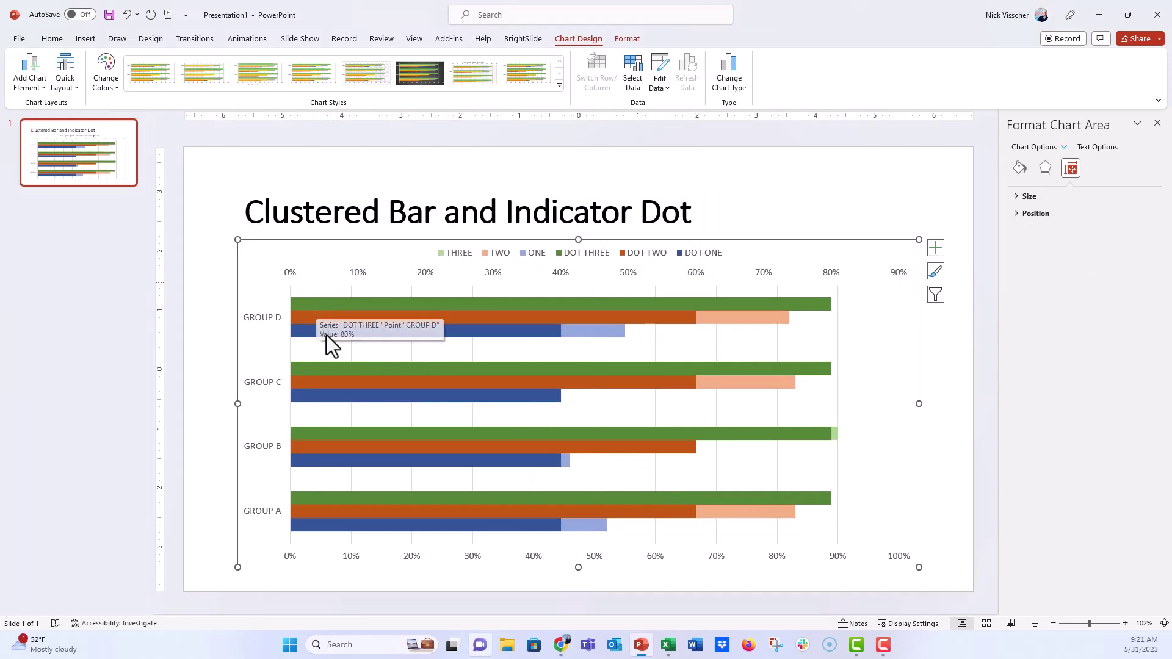
mouse_move(329, 337)
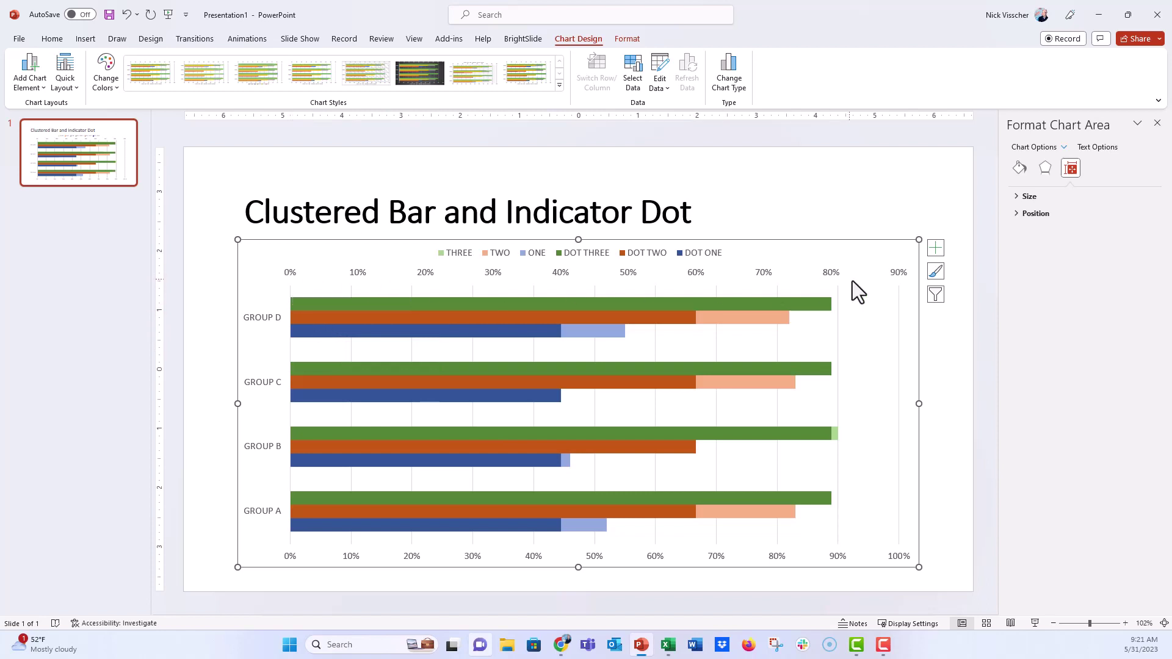
click(892, 273)
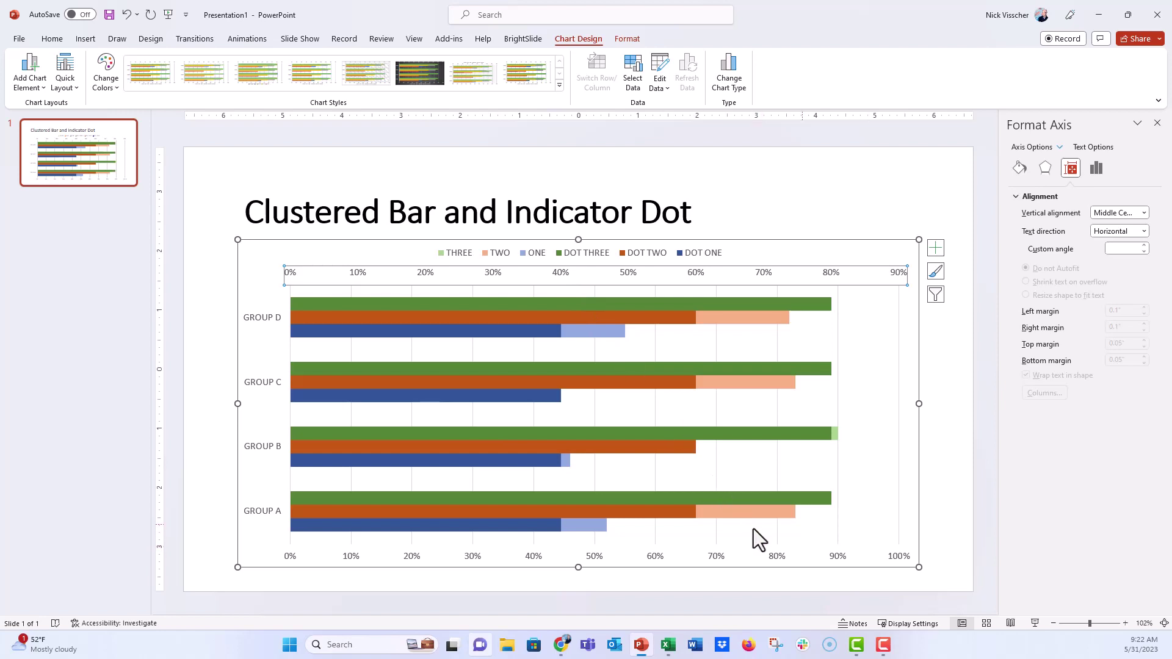
click(1096, 168)
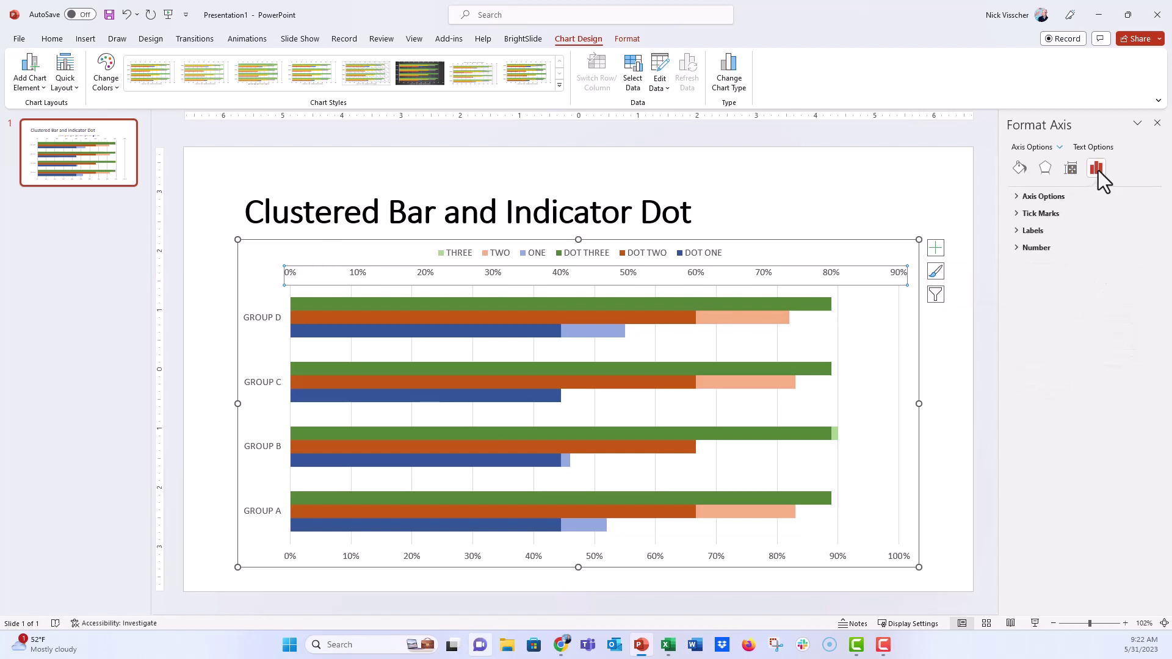
click(1015, 196)
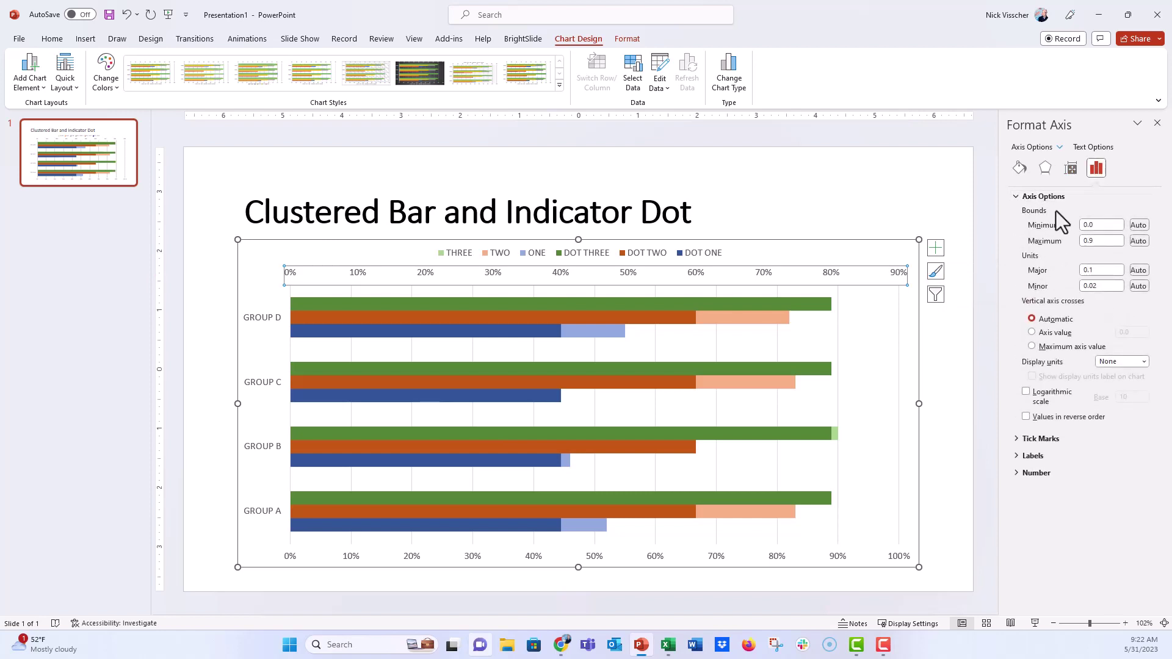
click(1097, 225)
text(0)
click(1076, 242)
key(Return)
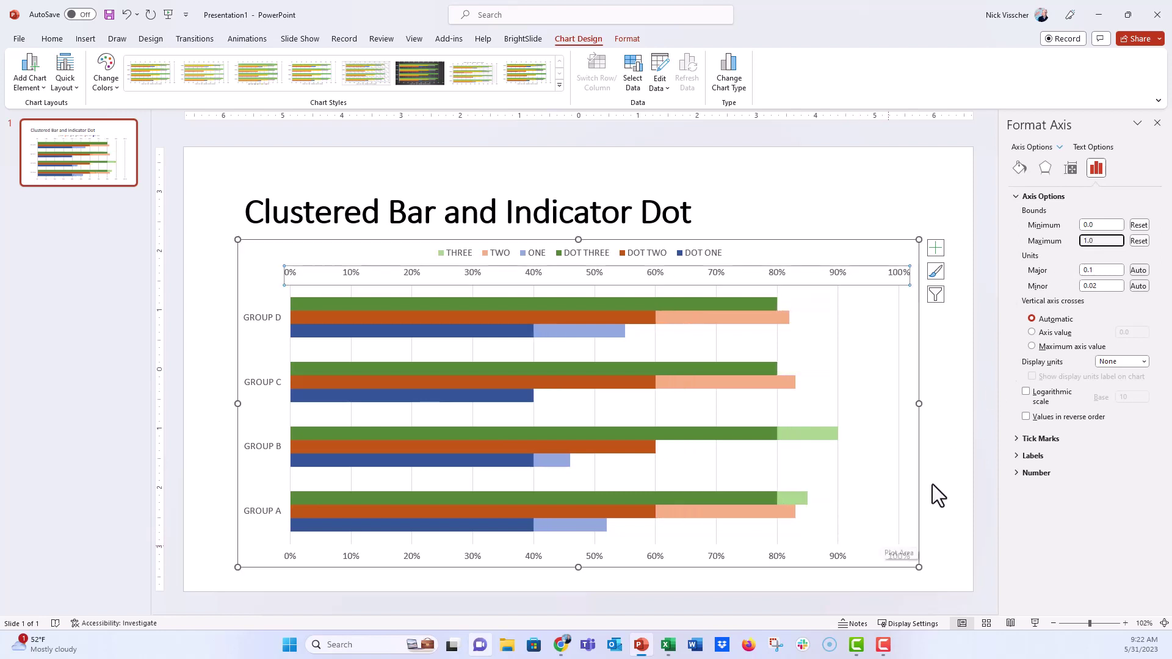
- Fix the bottom axis bounds at 0 to 1.0, then delete the top secondary axis
click(891, 554)
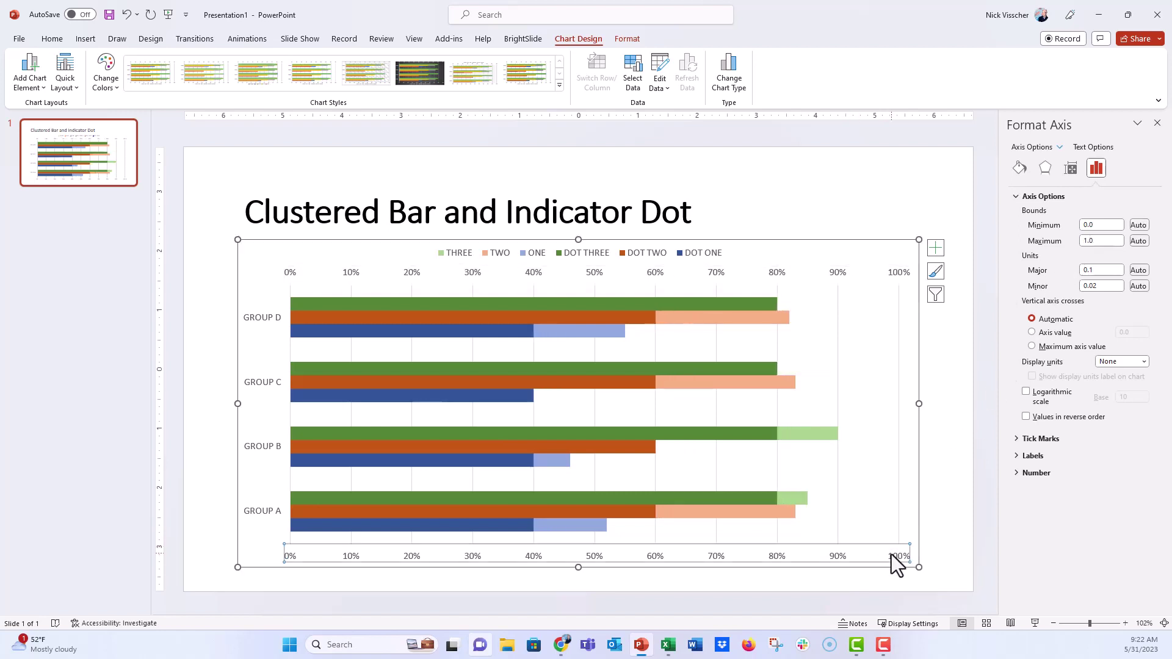
click(1092, 224)
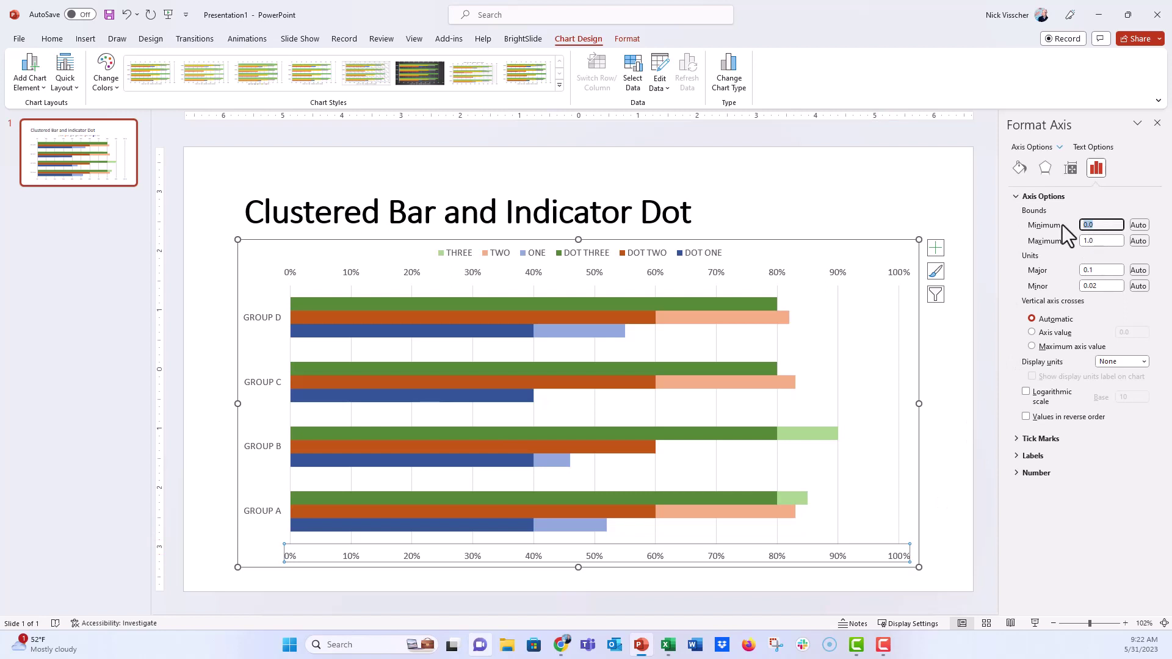
key(Tab)
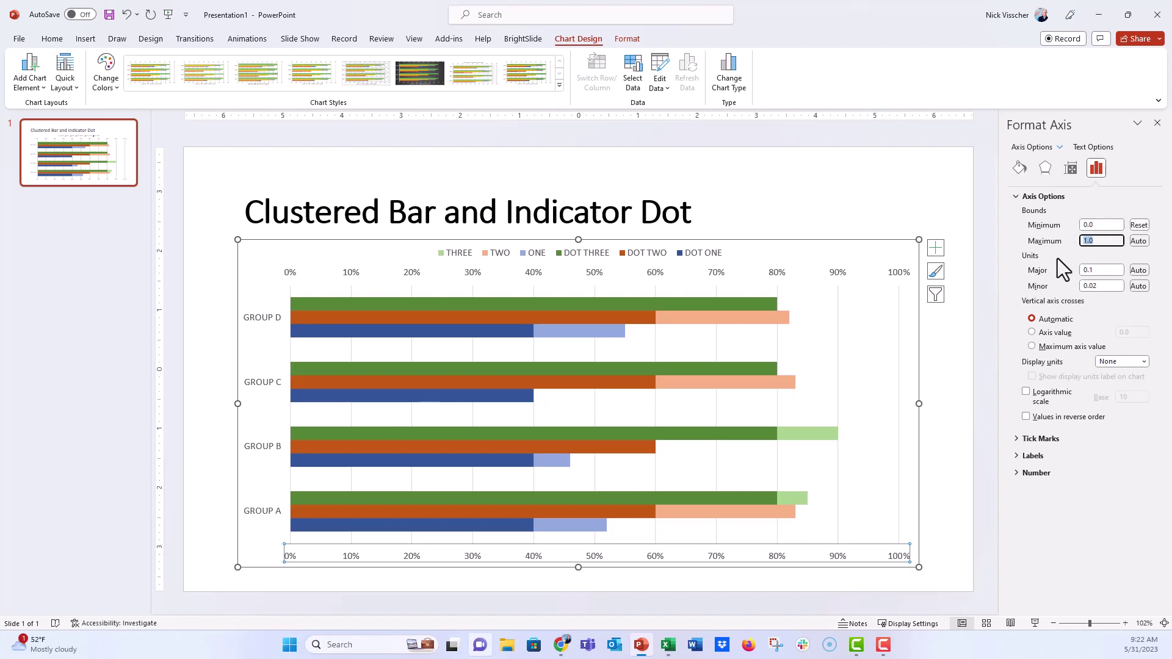
text(1)
key(Return)
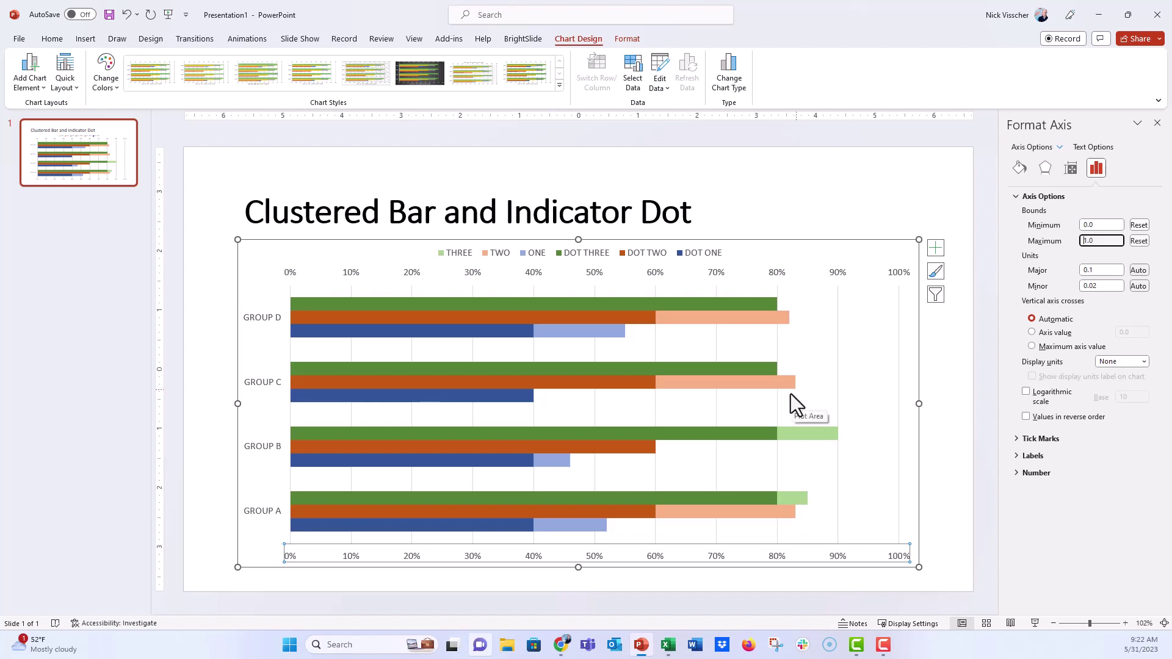
click(896, 273)
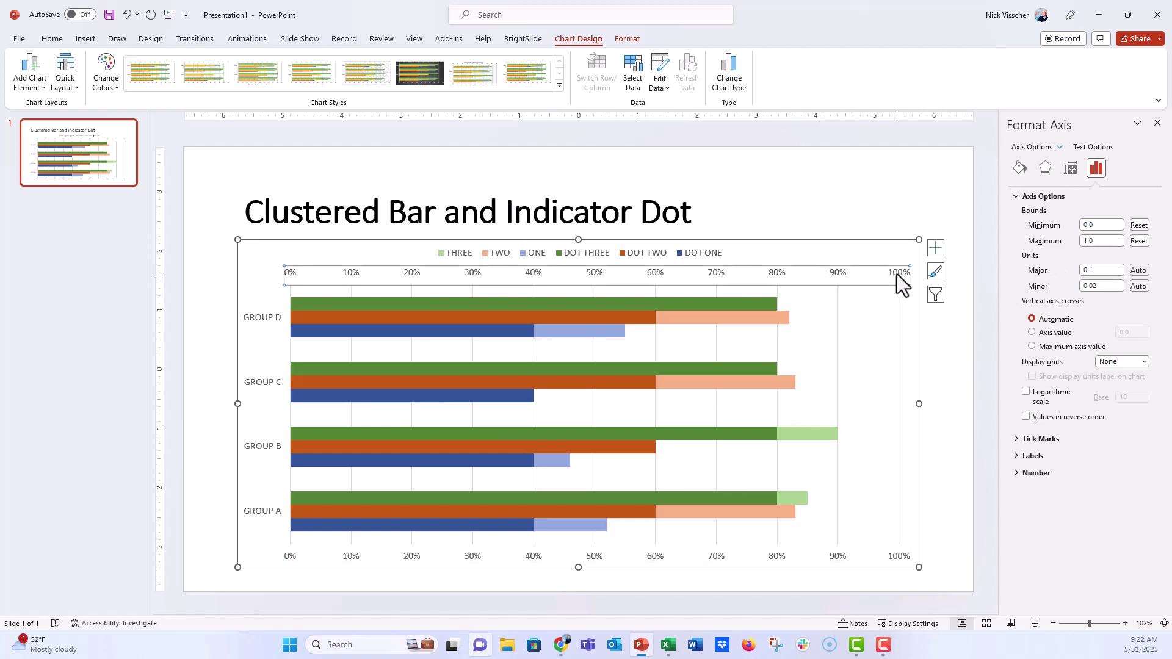
key(Delete)
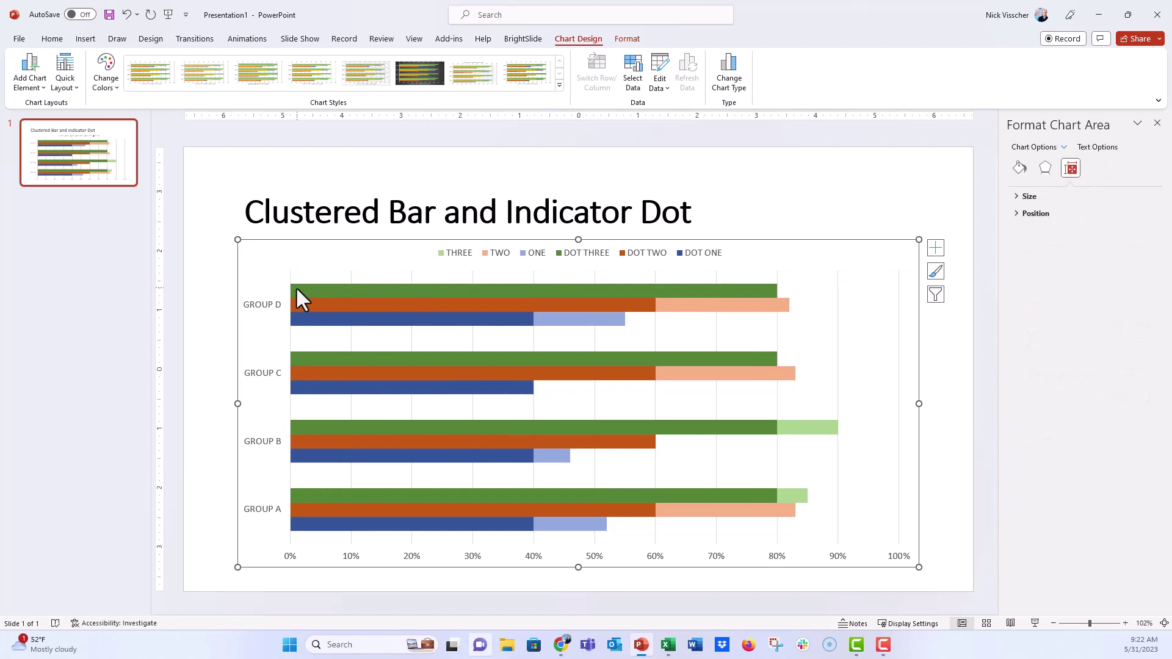
- Select the DOT THREE bars and show the Chart Elements list
mouse_move(296, 287)
click(323, 290)
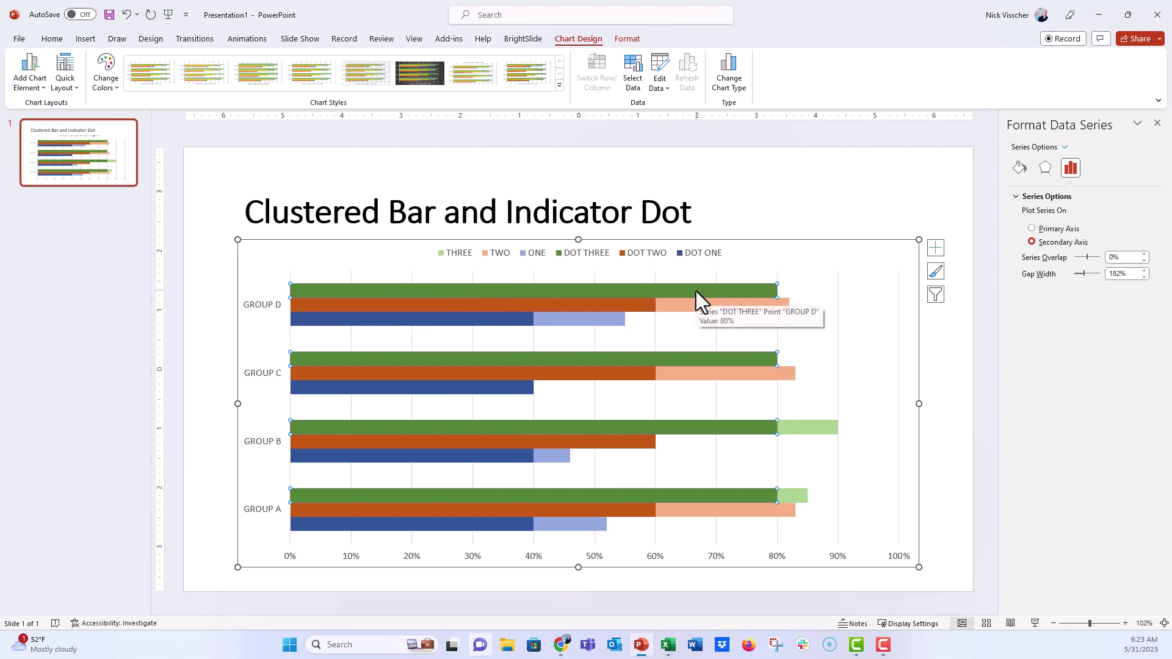
click(935, 248)
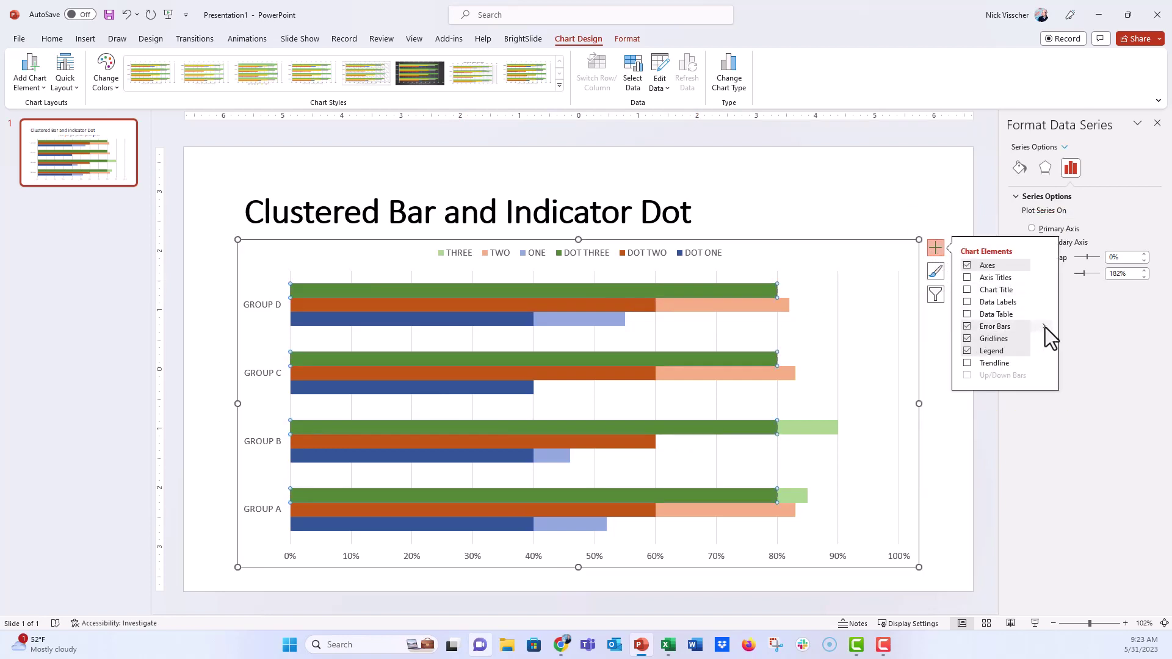
- Add percentage error bars to DOT THREE with Minus direction, No Cap and a .25 amount
mouse_move(1044, 327)
click(1073, 346)
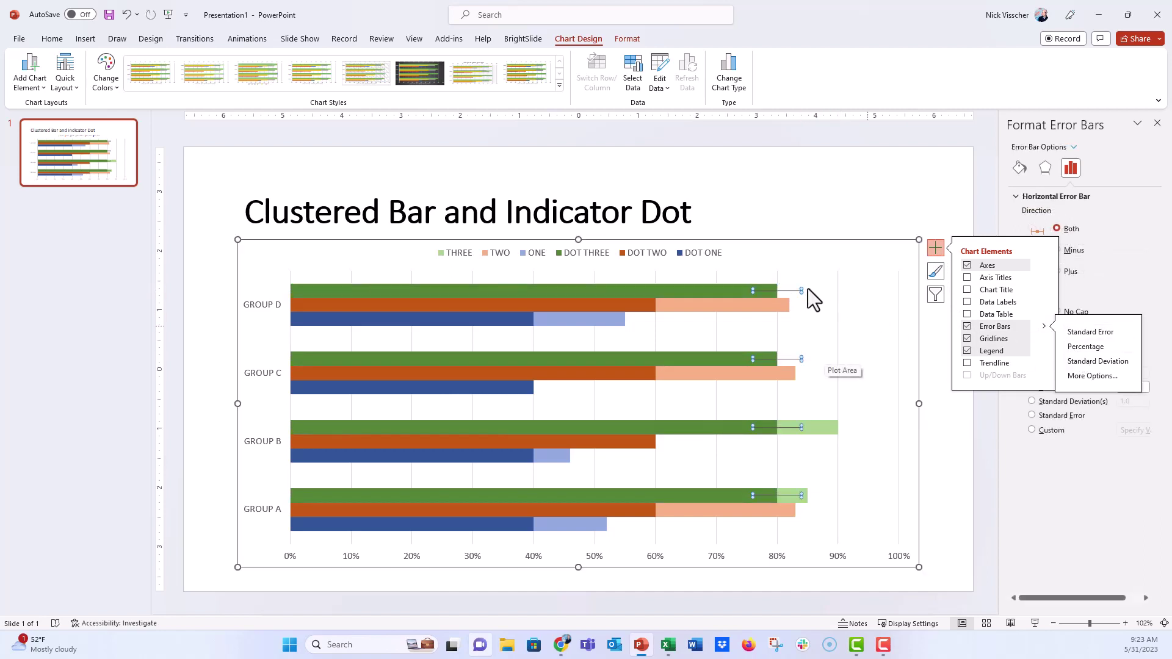
click(934, 249)
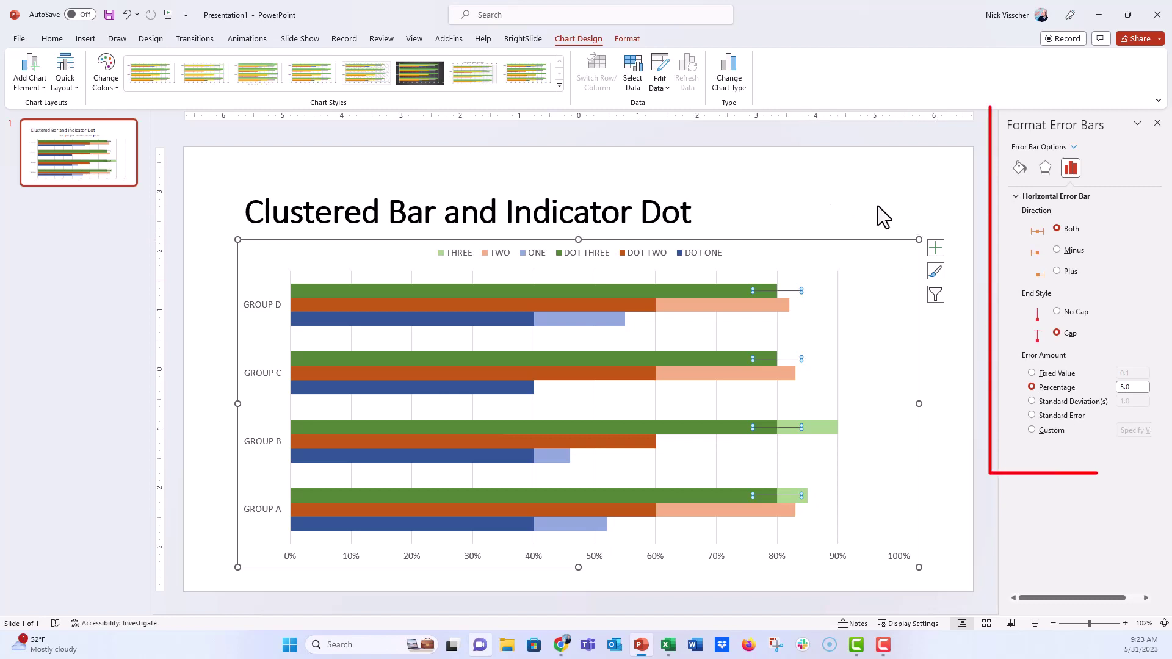
click(1065, 251)
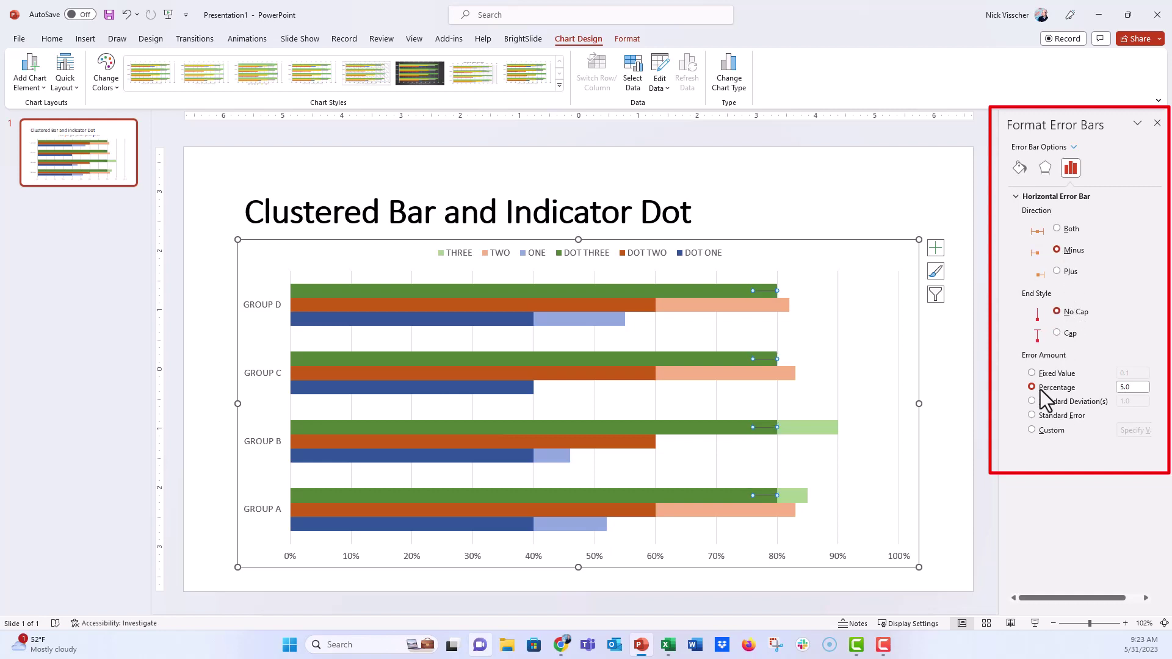
double_click(1132, 387)
text(.25)
click(1019, 170)
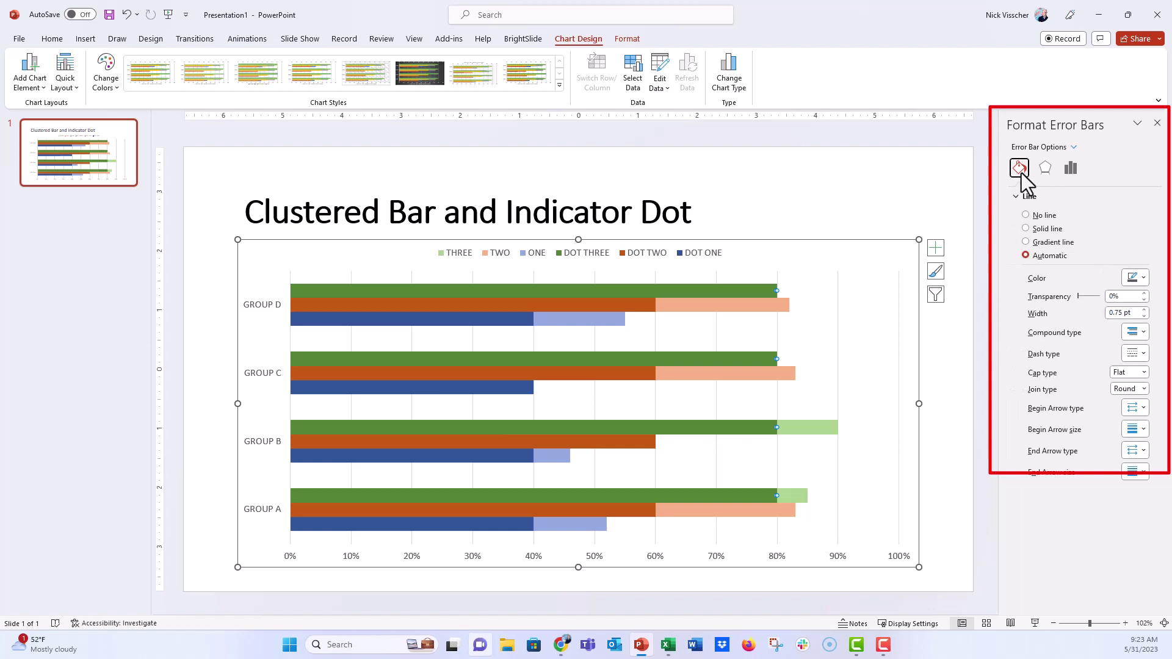
- Make the DOT THREE error bars solid green 5 pt lines with an Oval Arrow begin type
click(1135, 277)
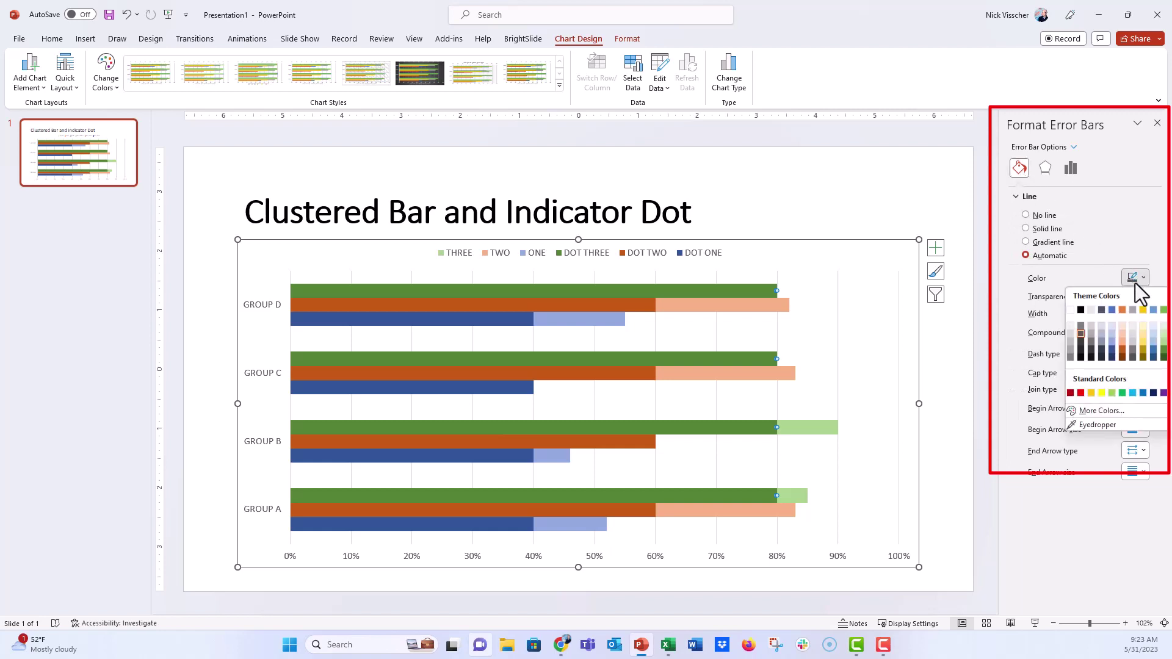
click(1163, 353)
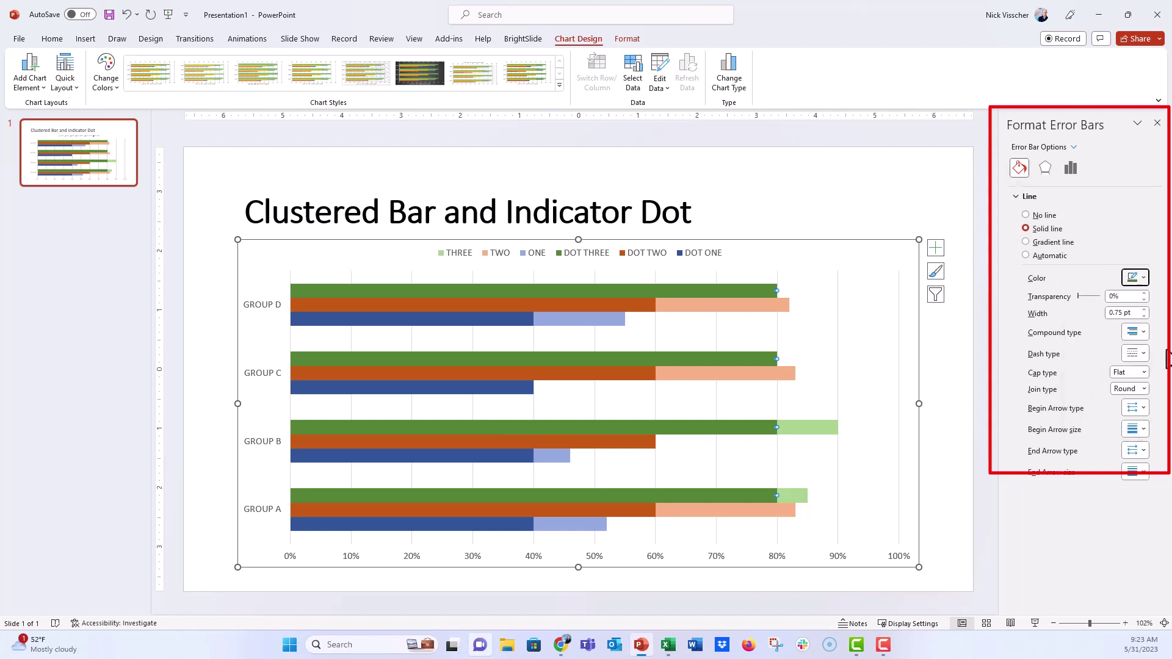
triple_click(1133, 312)
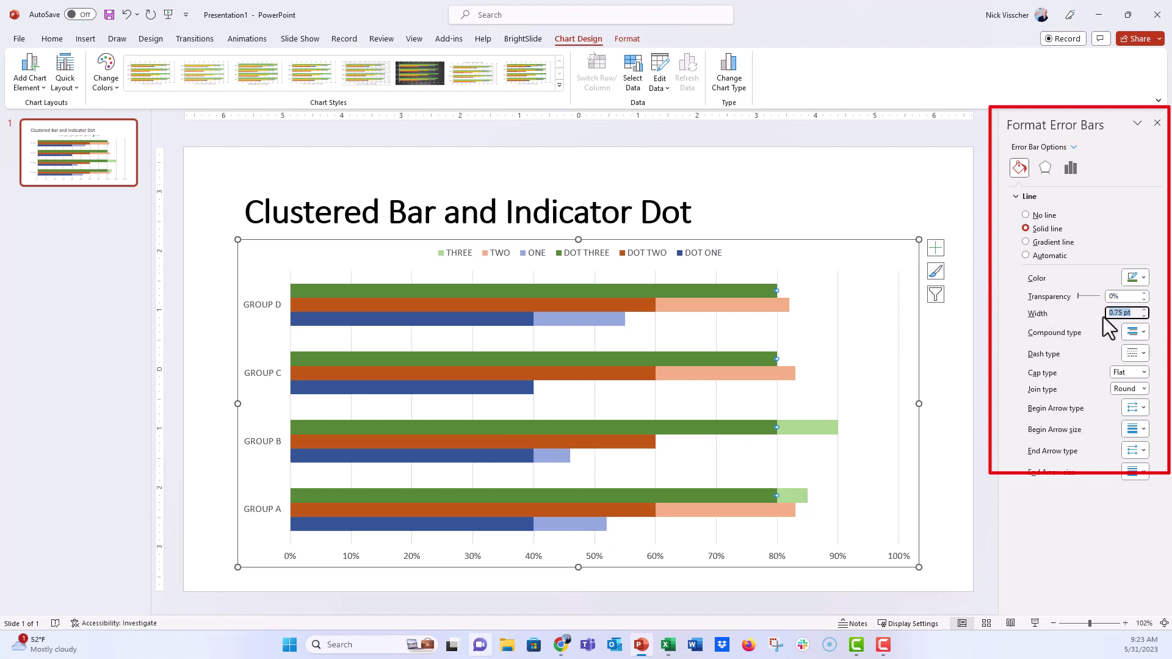
text(5)
click(1137, 409)
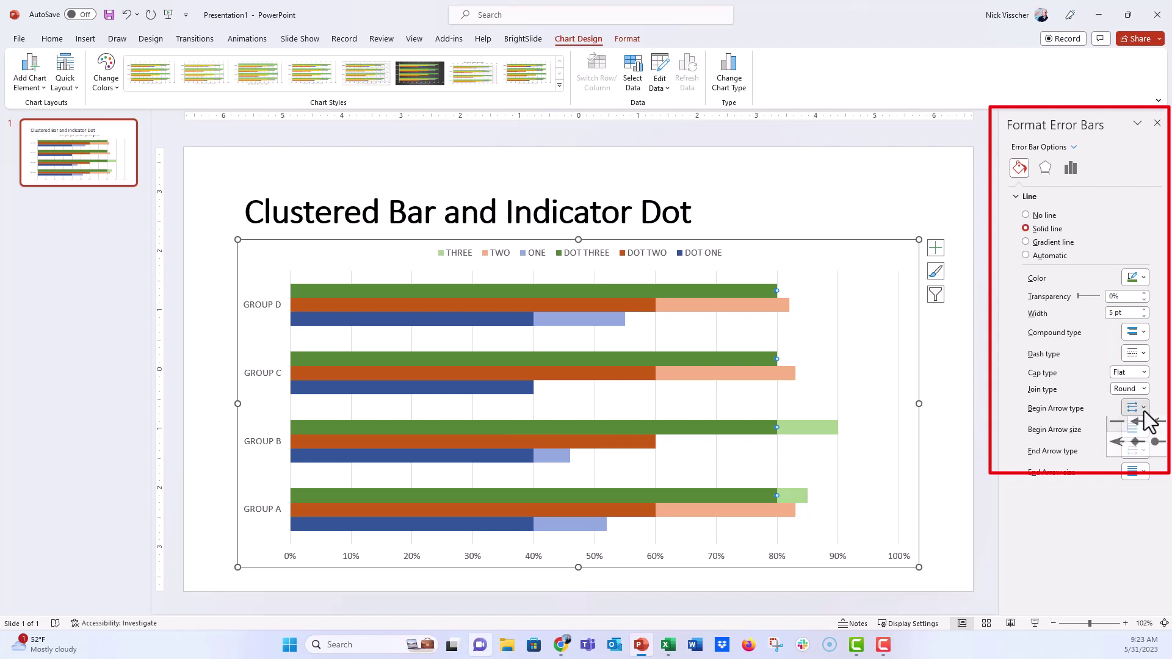
click(1154, 452)
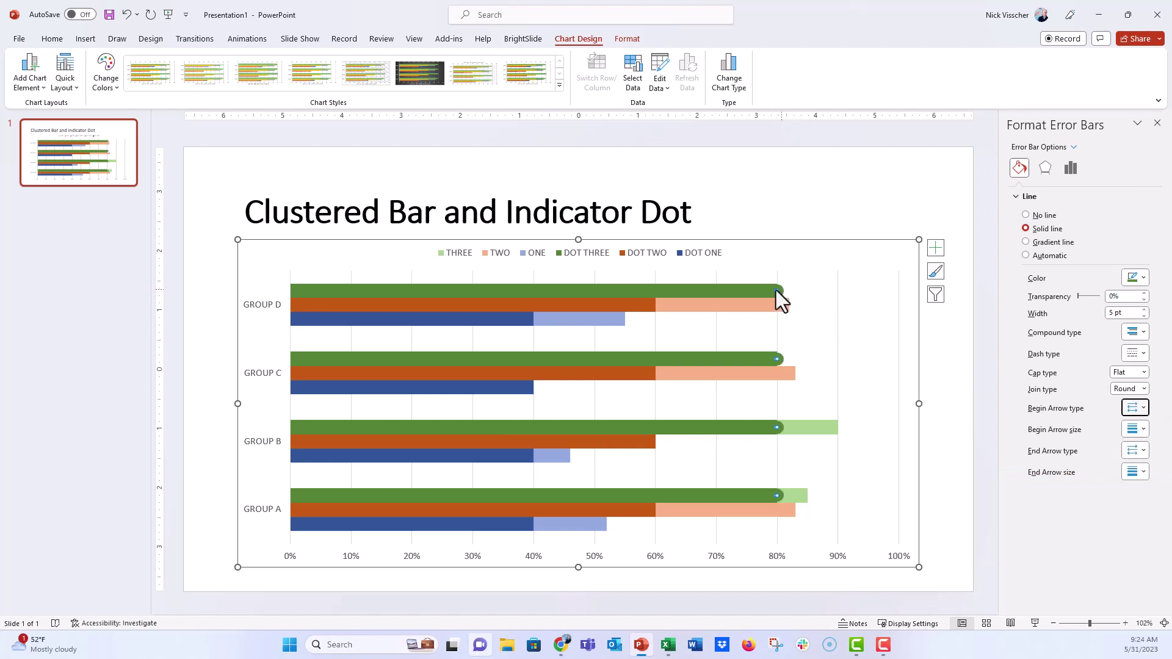
mouse_move(489, 290)
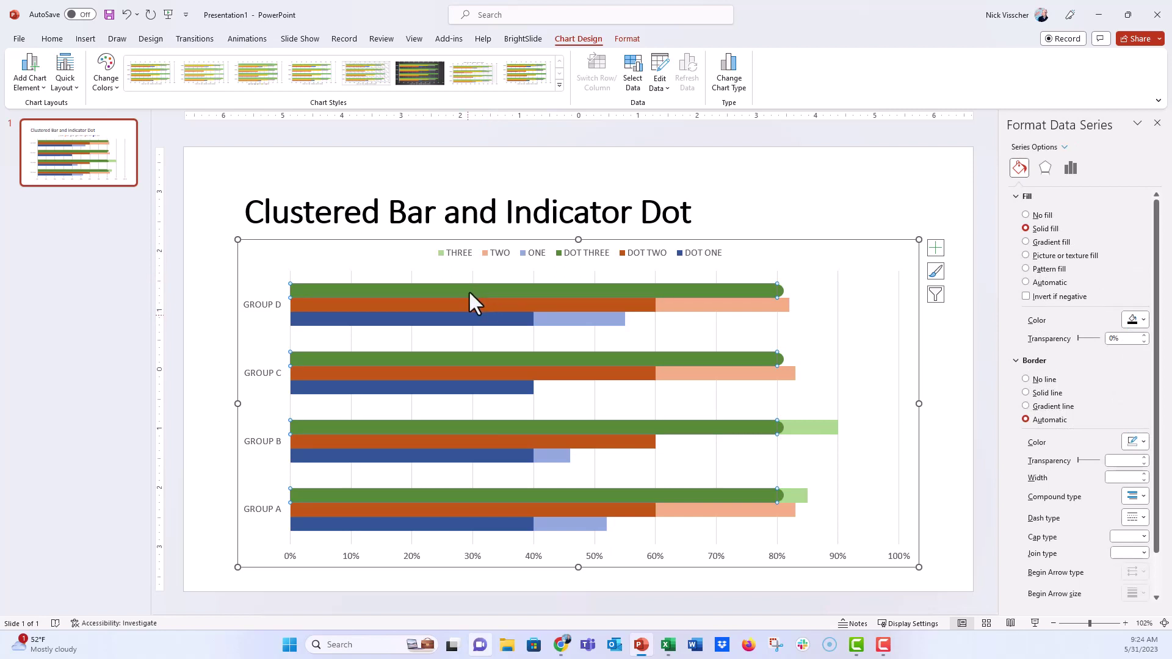
- Set the DOT THREE series fill to No fill and deselect the chart to check the dots
mouse_move(468, 291)
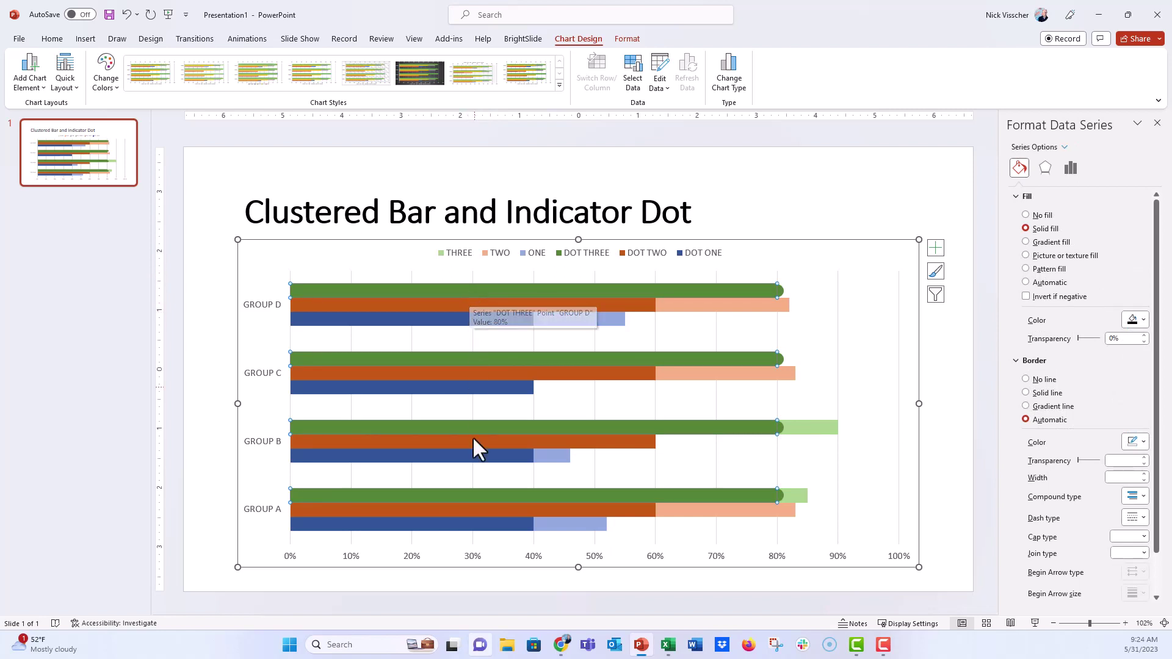
mouse_move(474, 521)
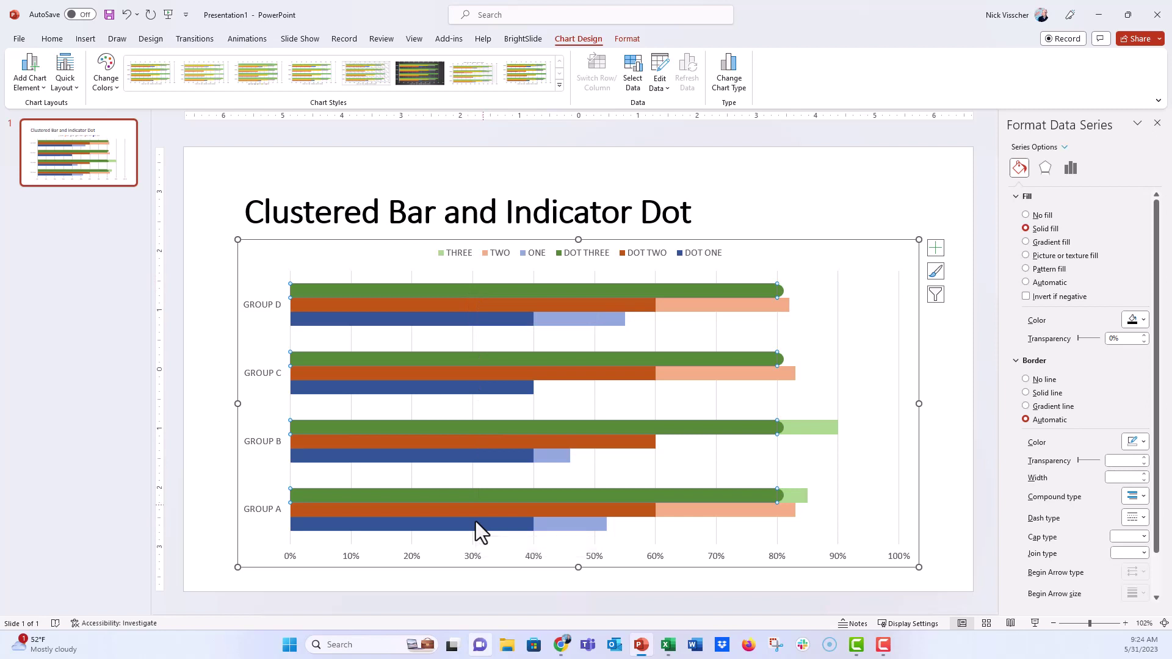
click(1028, 216)
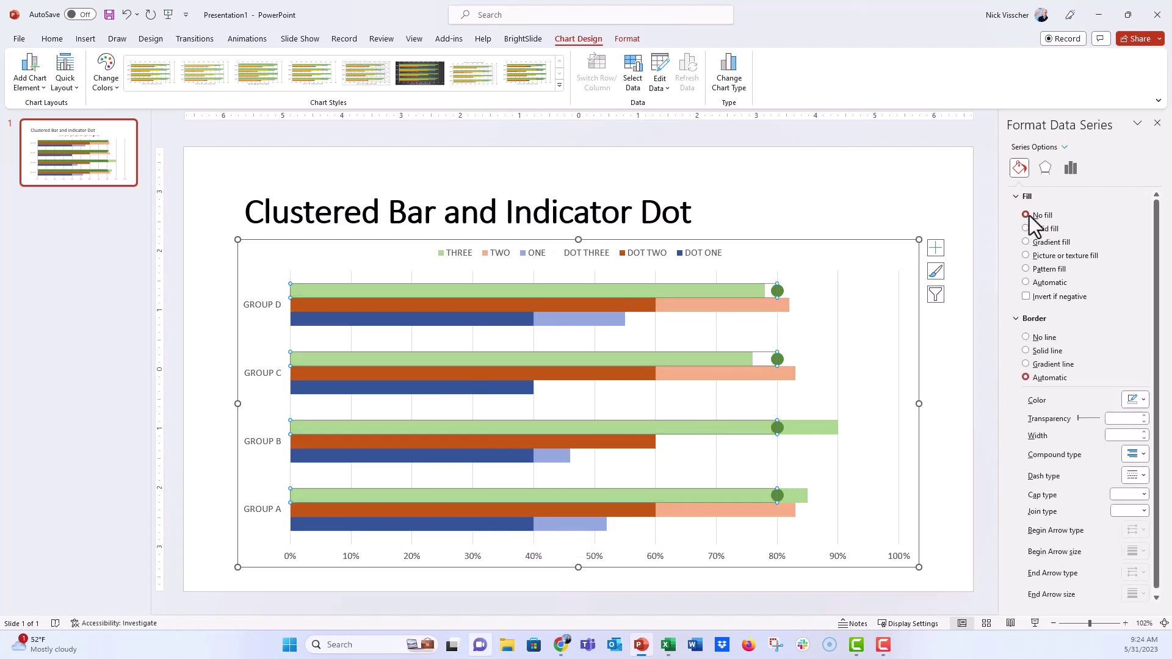
click(931, 435)
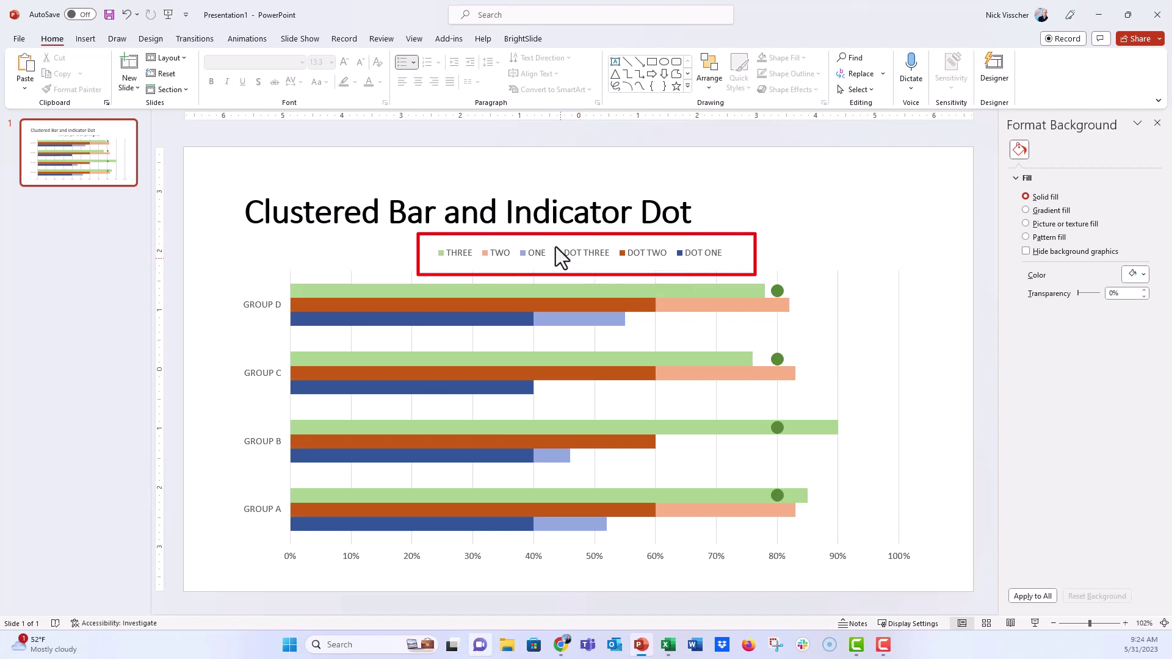
- Undo the No fill change and reselect the whole DOT THREE series
click(128, 15)
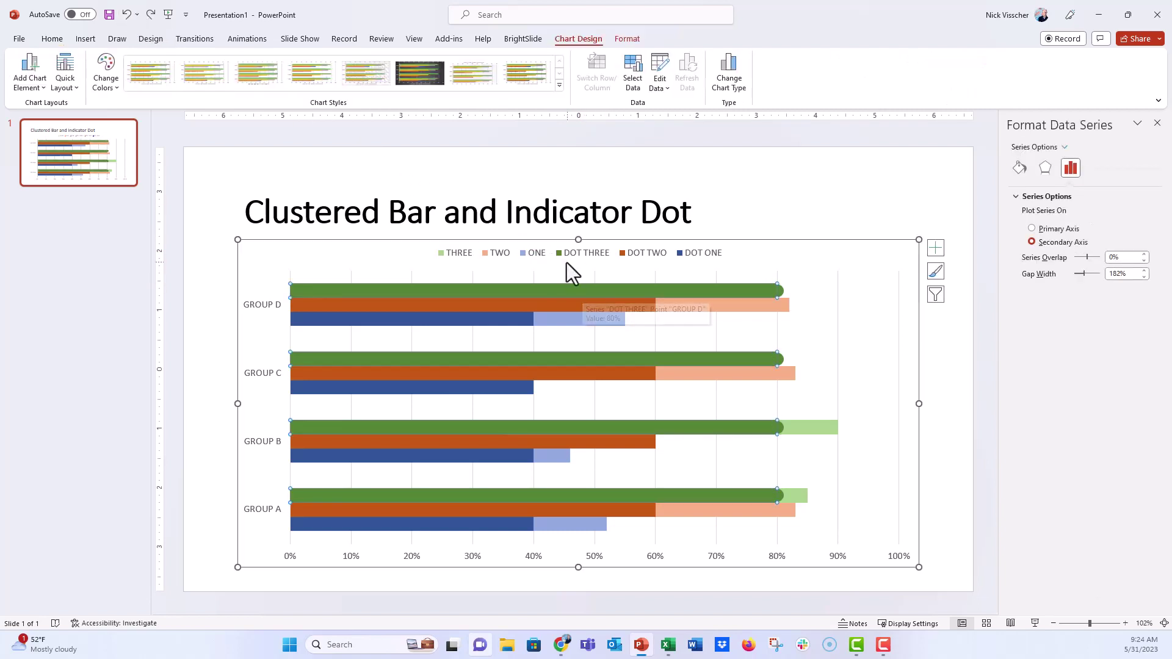
click(532, 288)
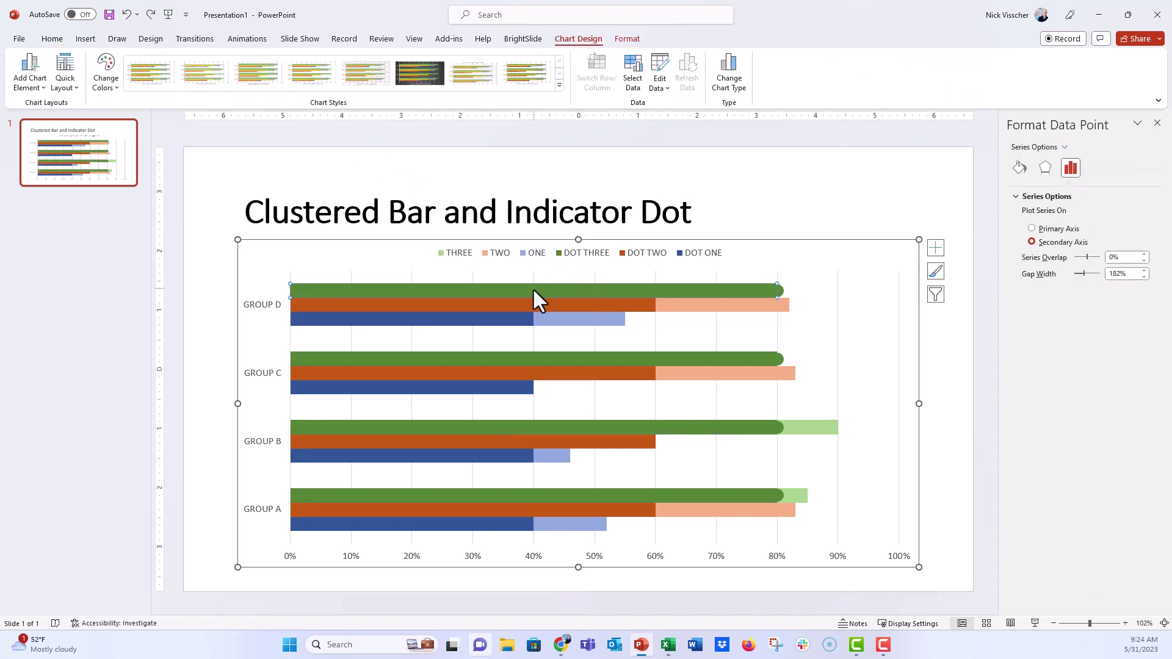
click(880, 348)
click(557, 291)
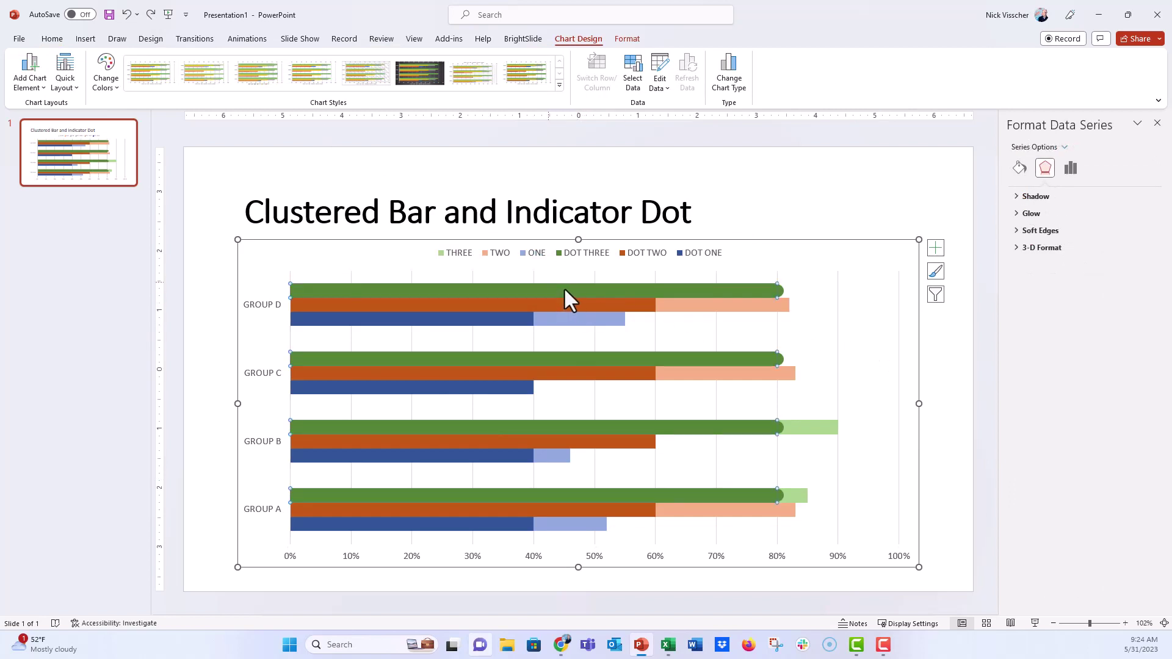
mouse_move(565, 289)
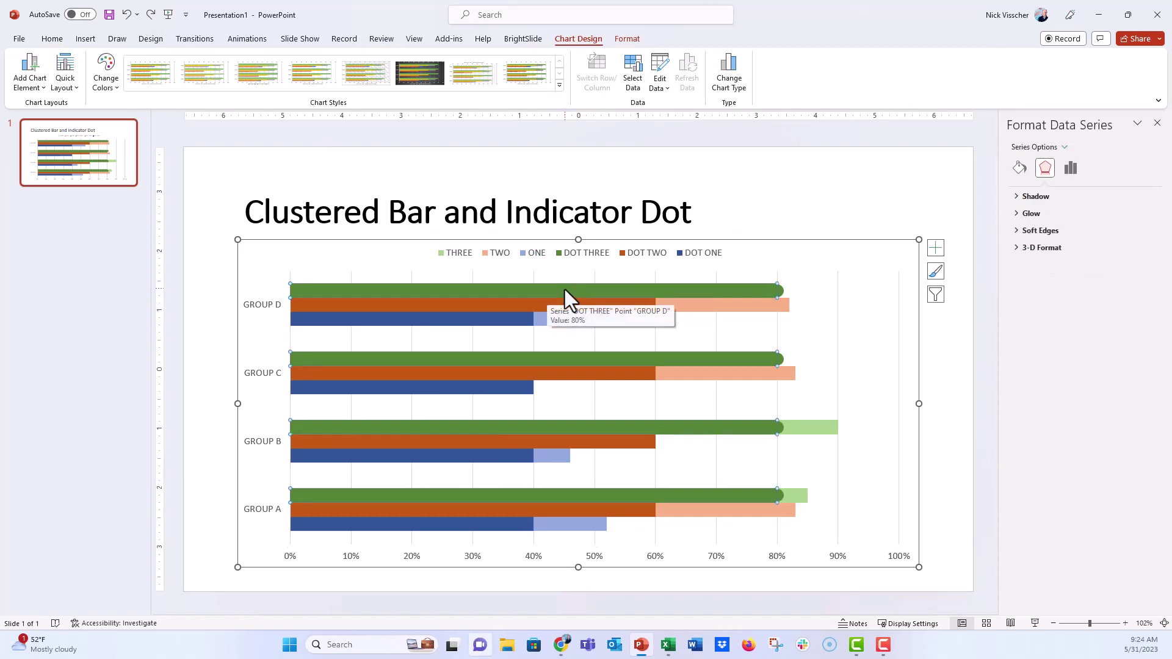
- Set No fill on the GROUP D, C, B and A DOT THREE bars one by one
click(564, 289)
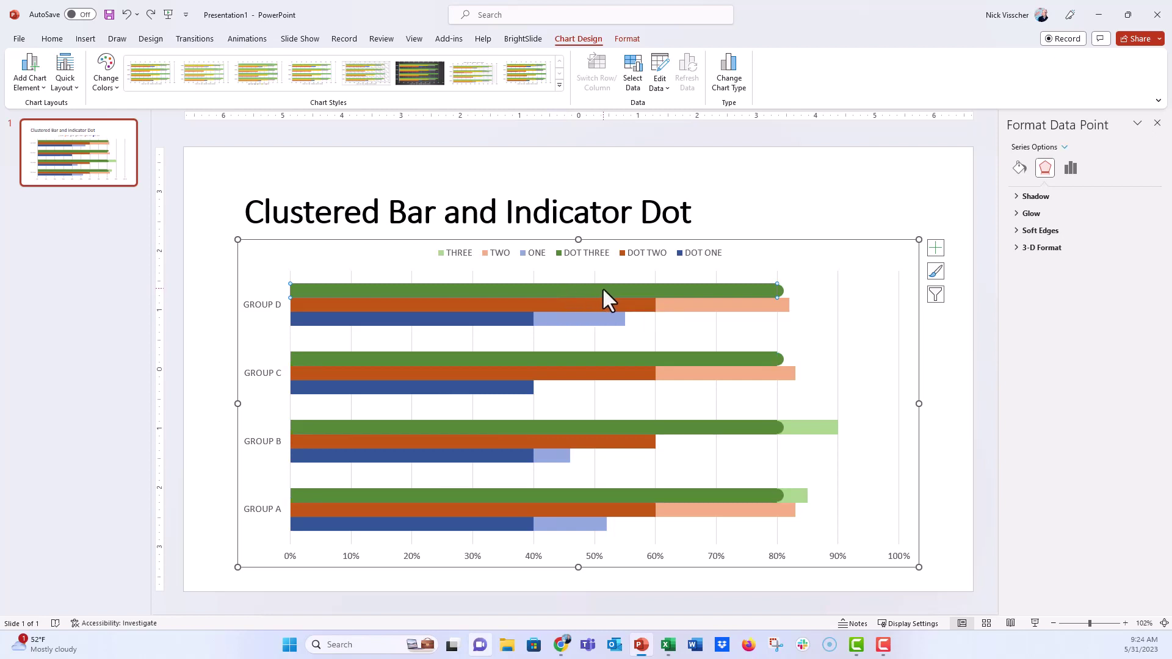
click(1019, 168)
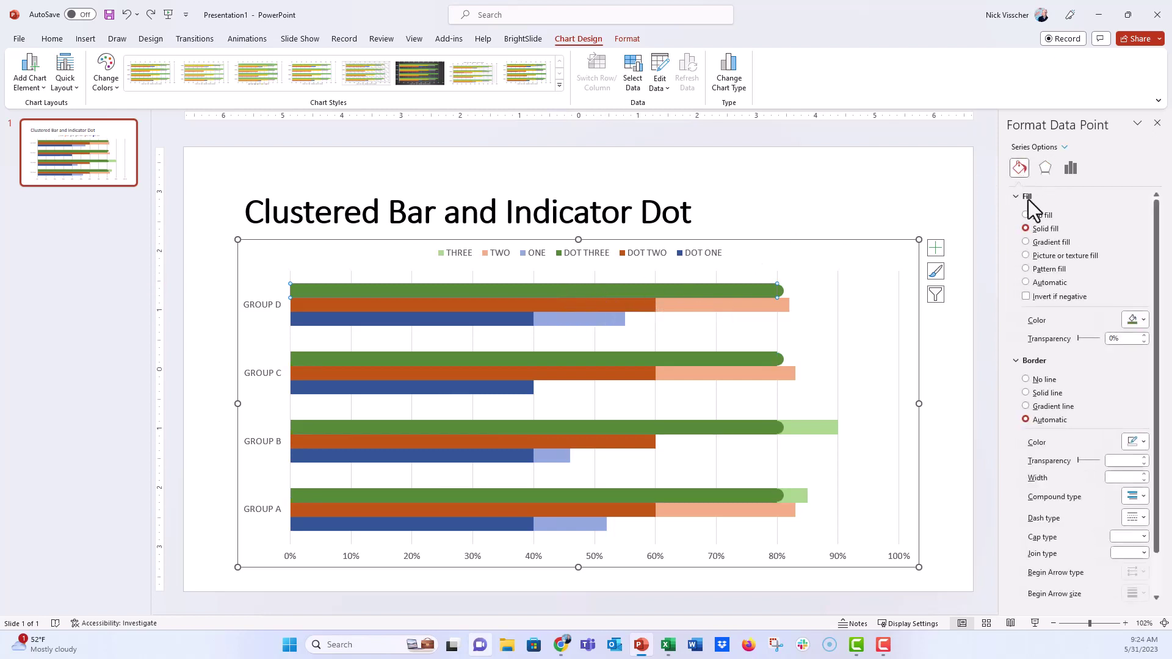
click(1037, 216)
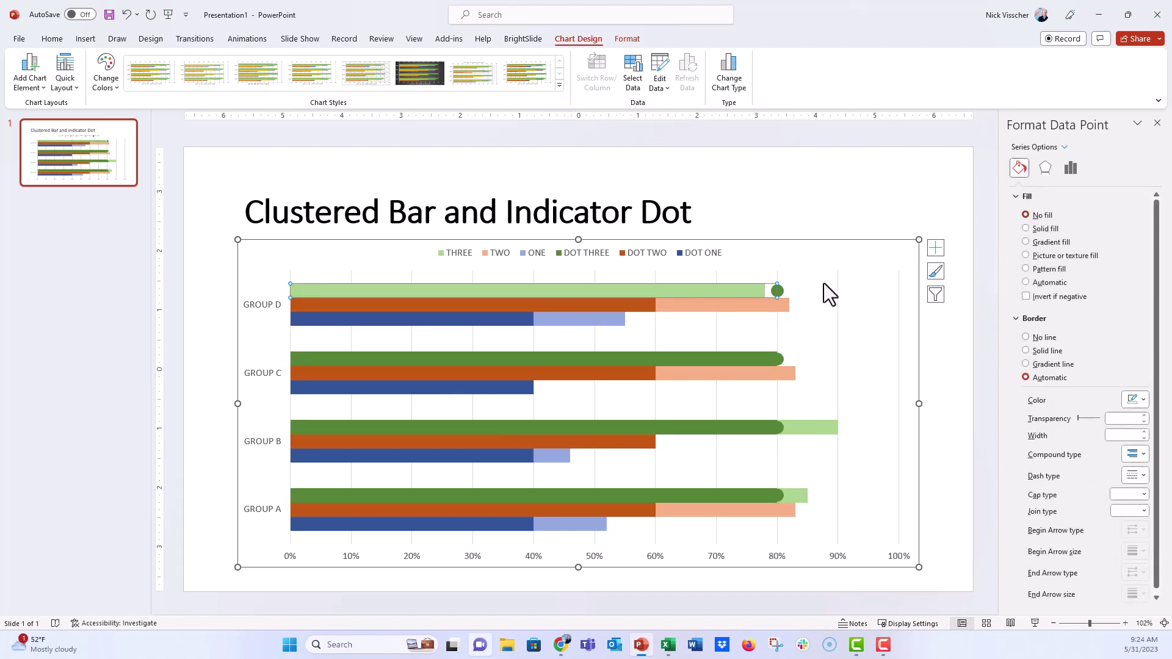
click(565, 362)
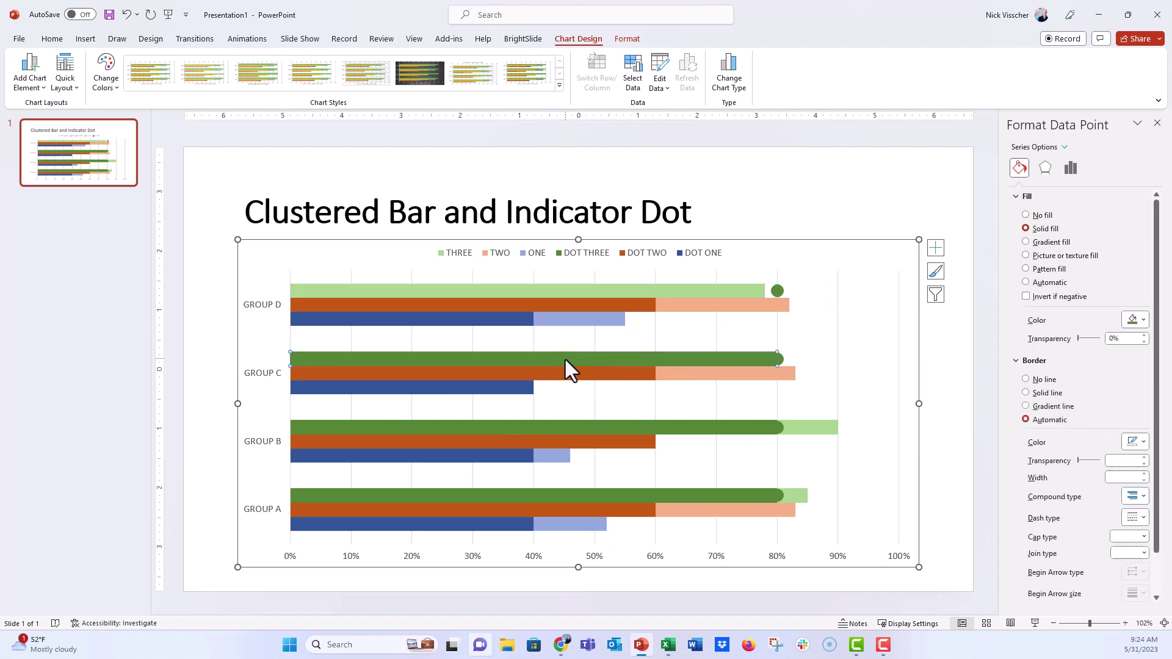
click(1037, 216)
click(598, 427)
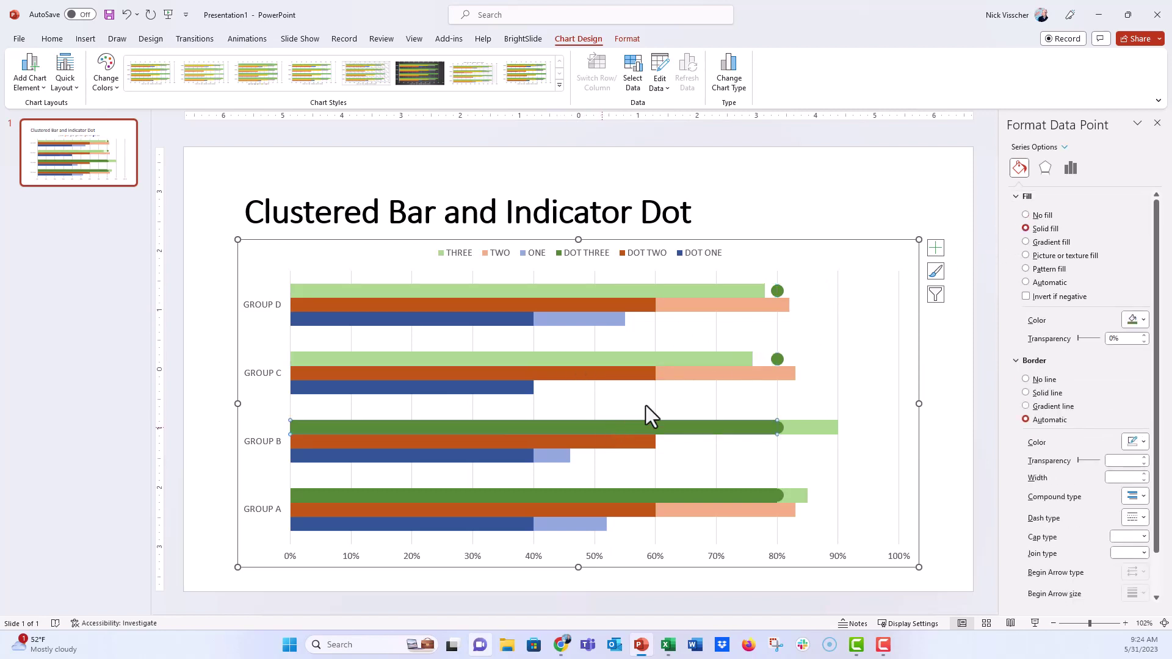
click(1032, 216)
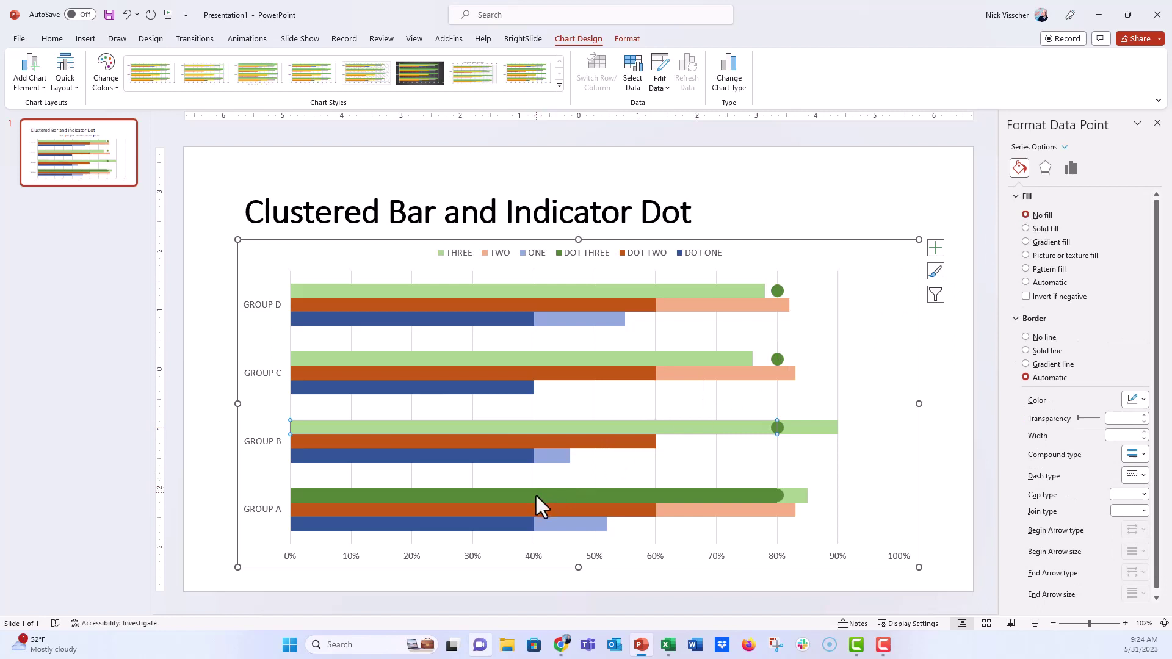
click(535, 495)
click(1030, 214)
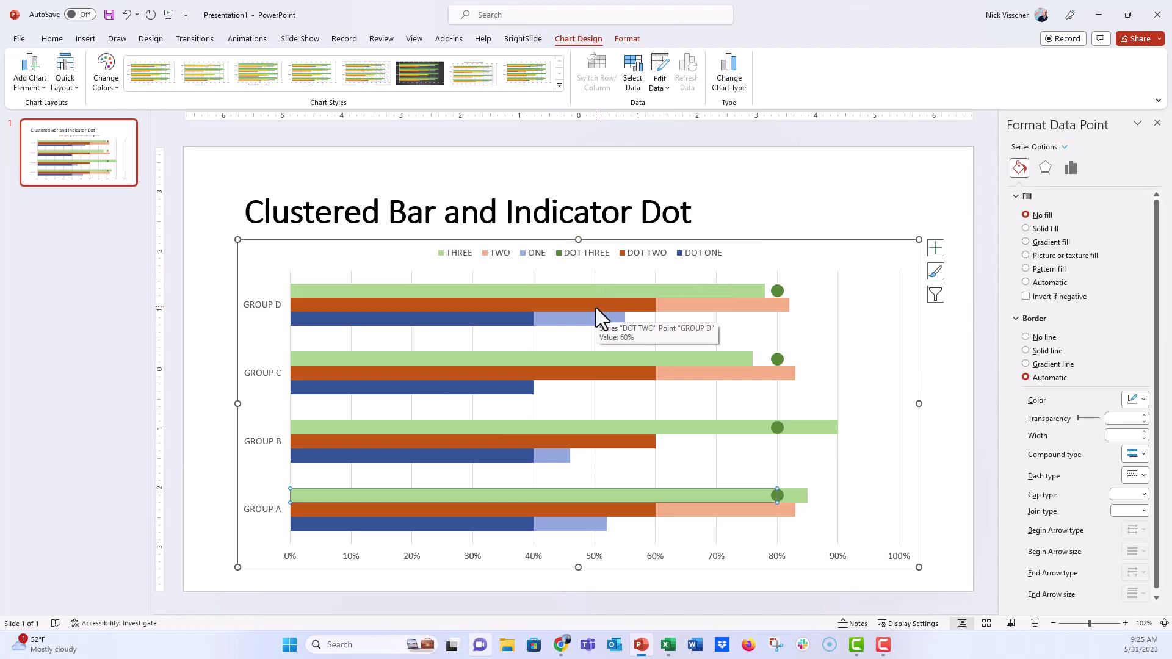
click(439, 306)
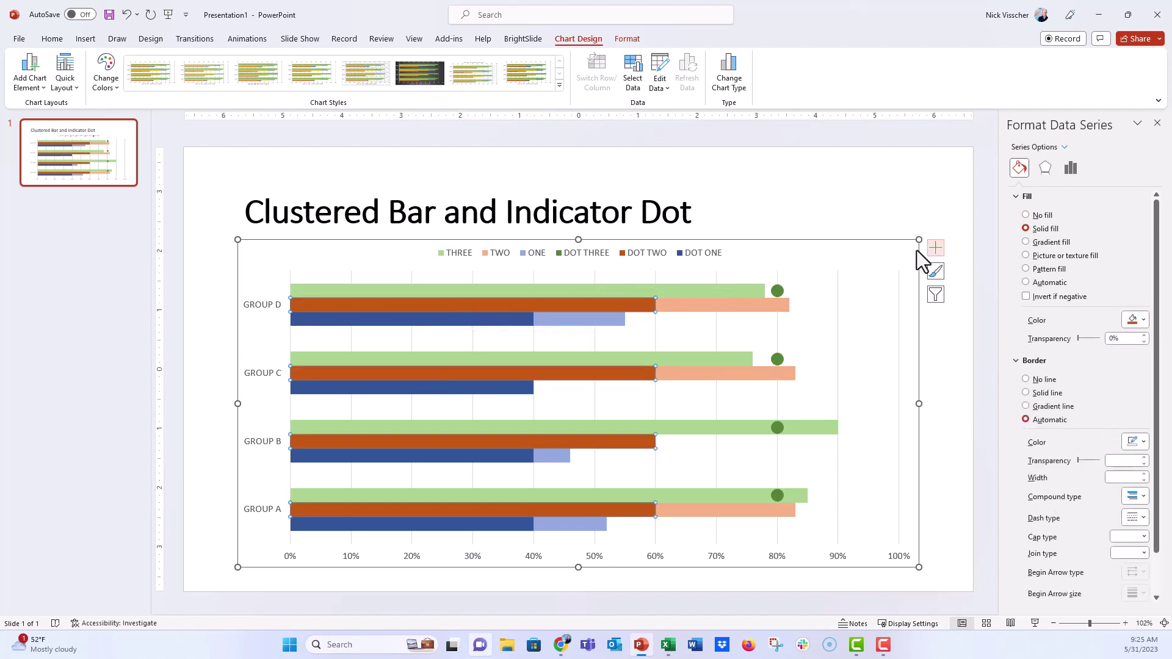
- Add percentage error bars to DOT TWO with Minus direction and a 0.25 amount
click(934, 248)
click(967, 326)
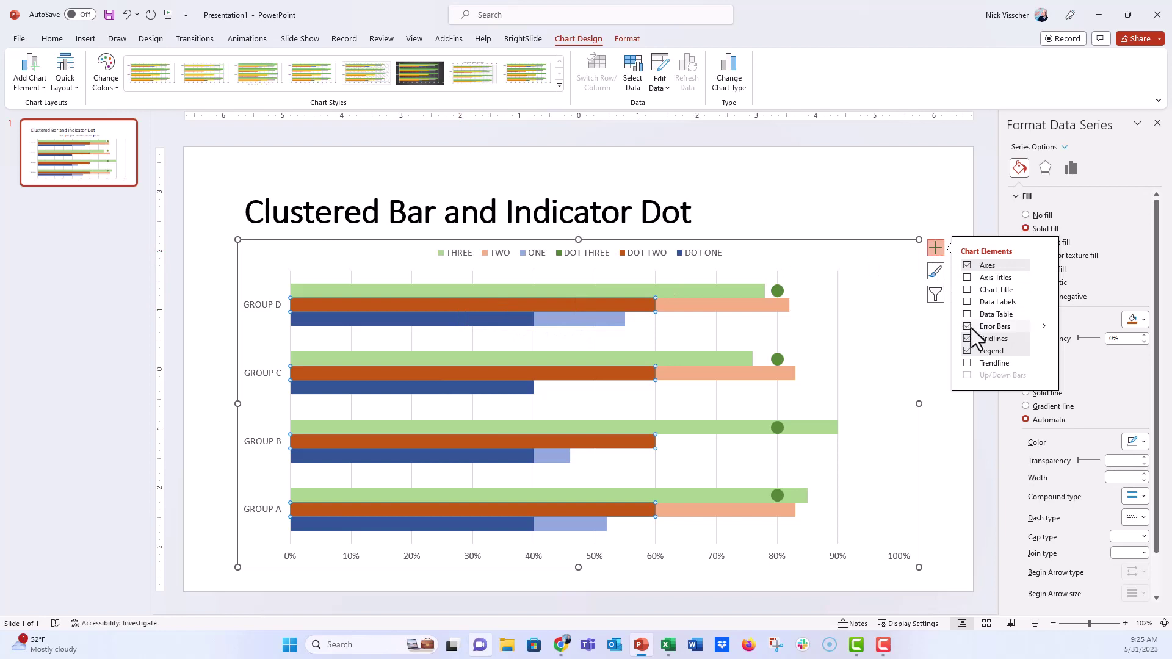
click(1044, 328)
click(1072, 349)
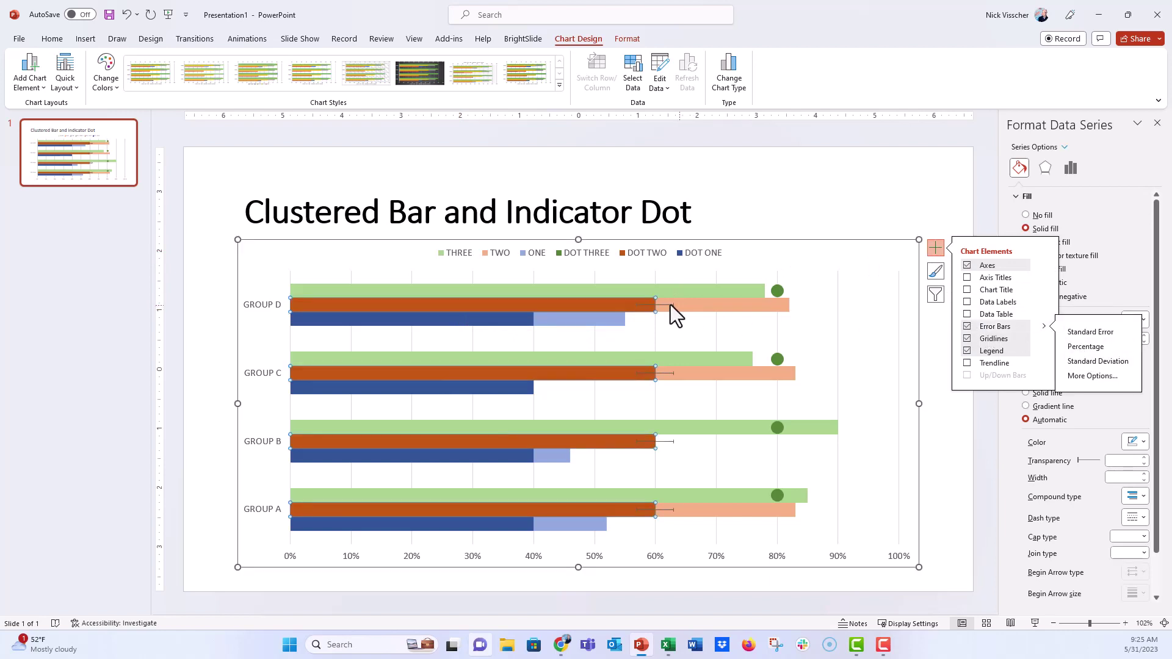
click(670, 305)
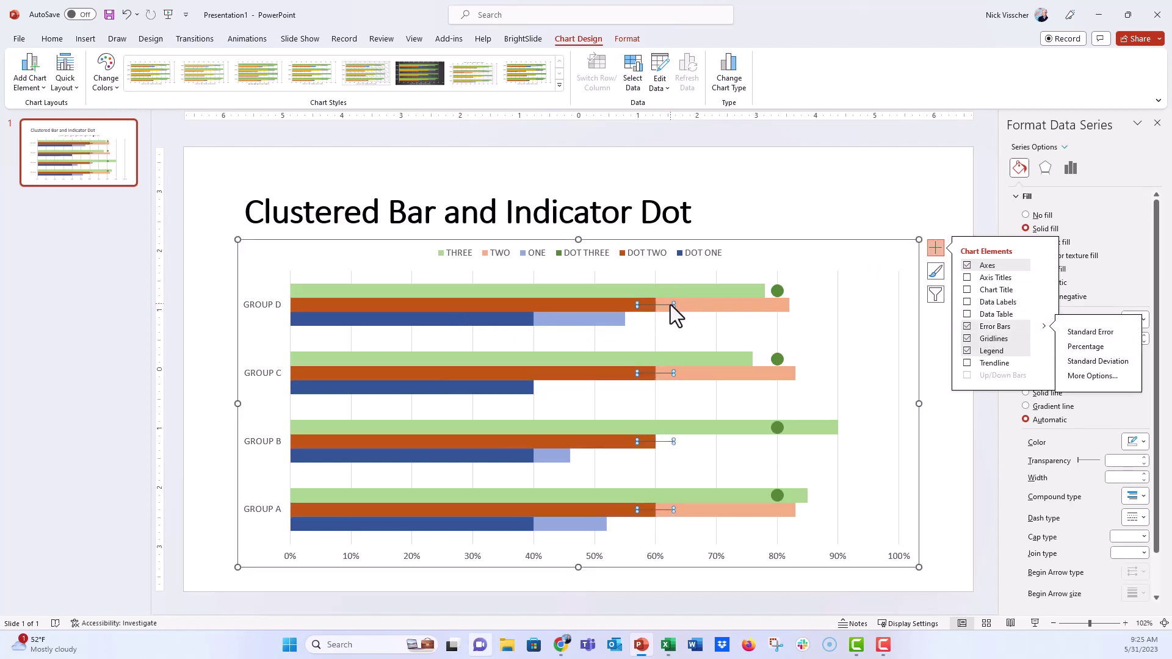
click(935, 247)
click(1069, 168)
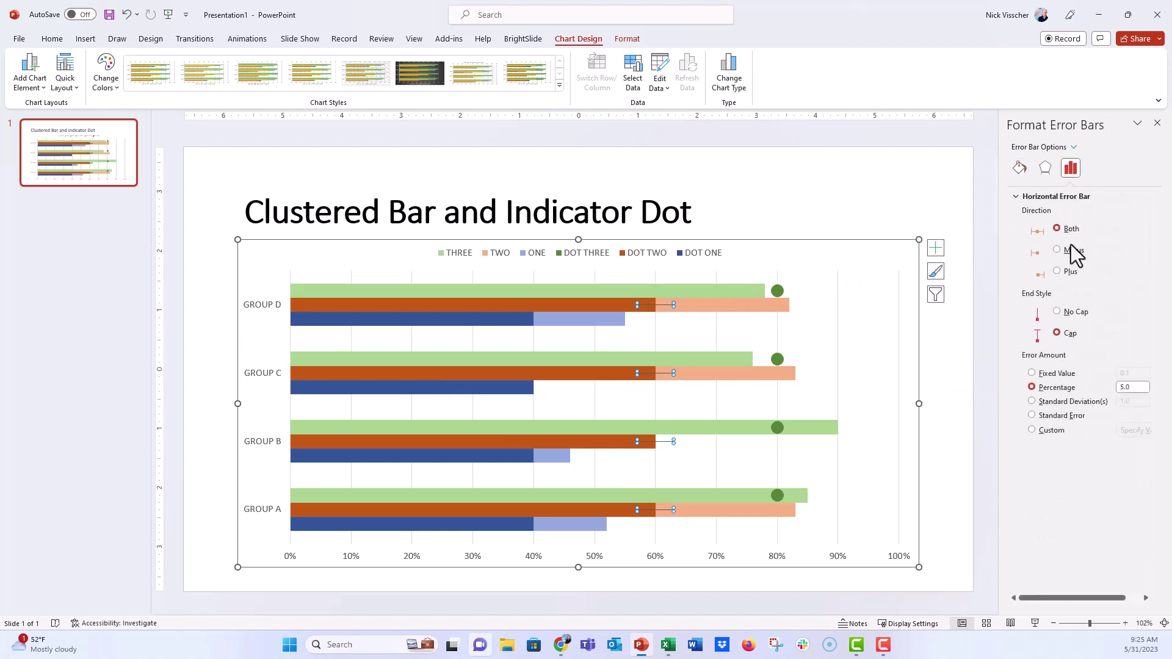
click(1071, 251)
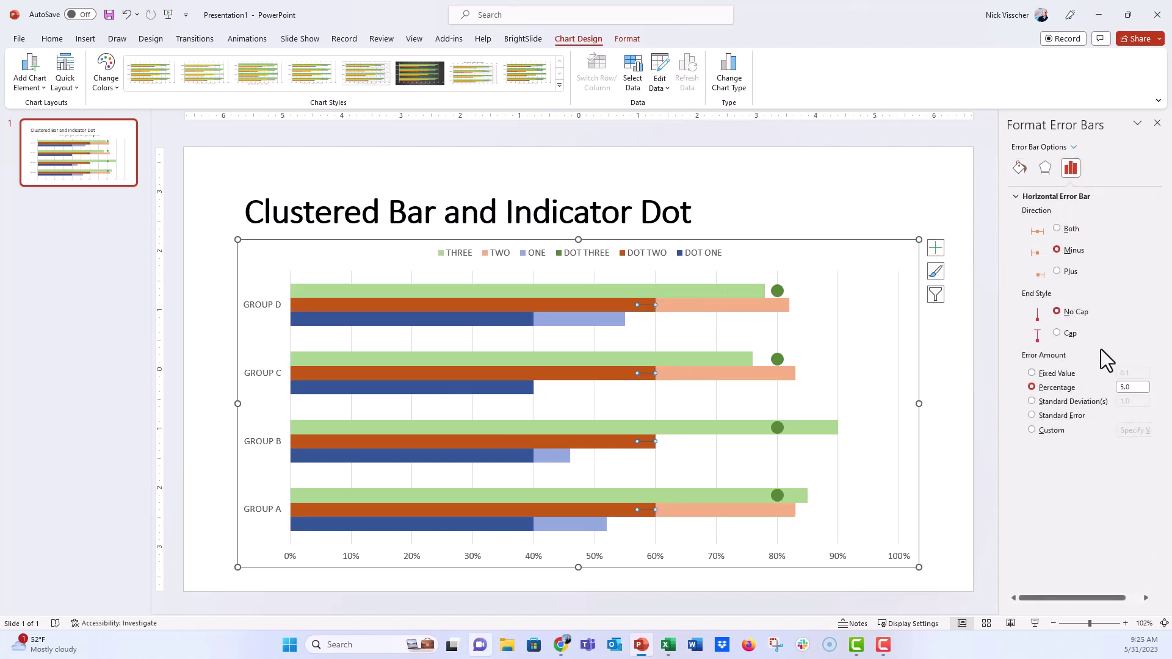
double_click(1135, 388)
text(.25)
- Make the DOT TWO error bars orange solid 5 pt lines with an oval begin arrow
click(1018, 168)
click(1133, 279)
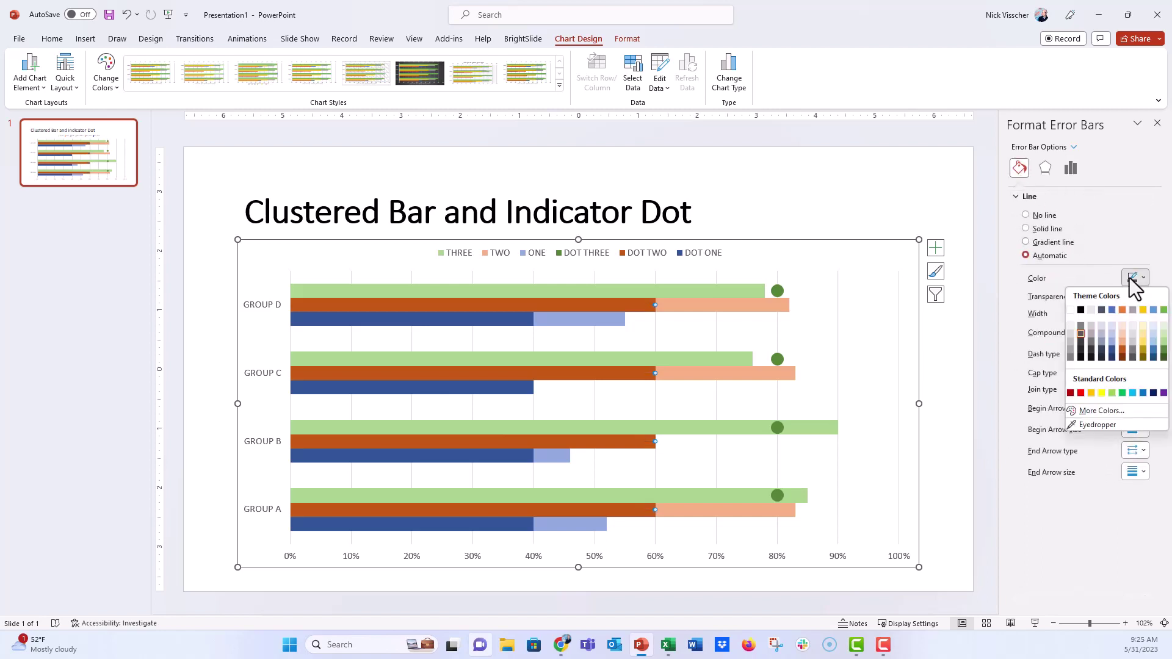
click(1122, 351)
double_click(1126, 313)
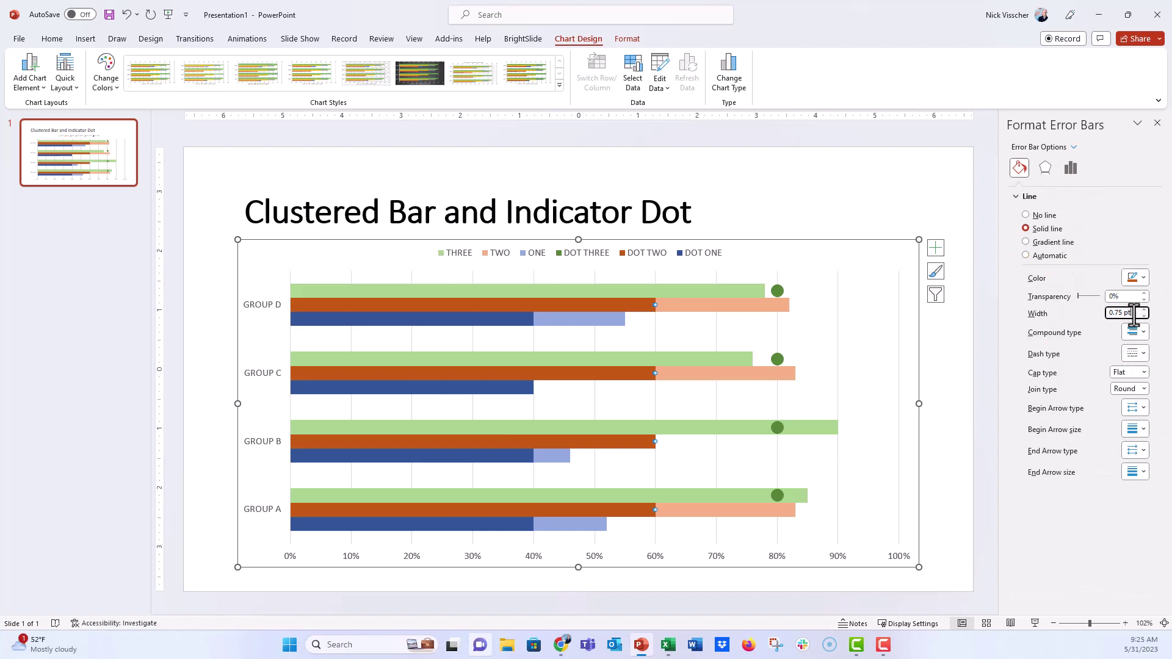
text(5)
click(1135, 408)
click(1154, 447)
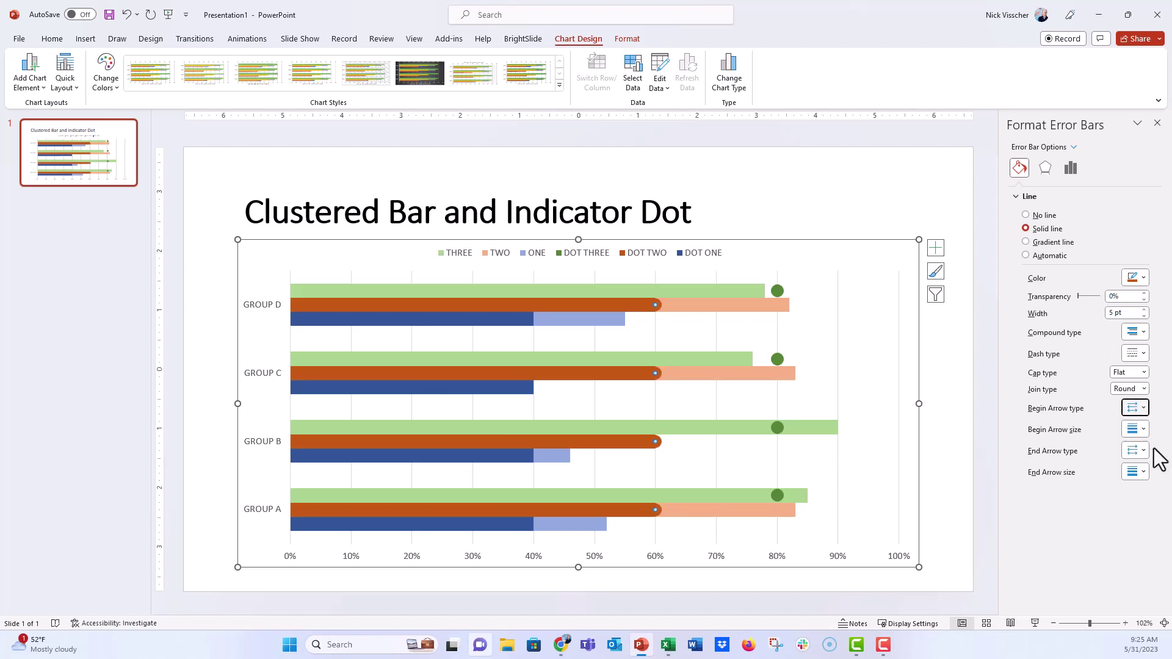
click(426, 301)
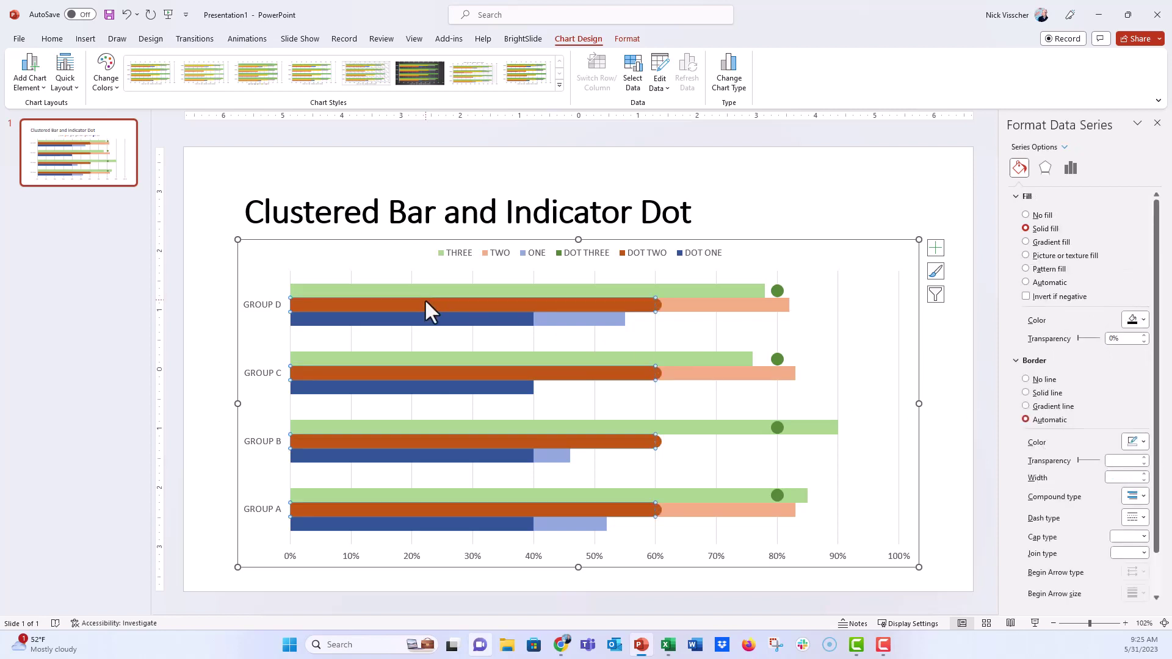
- Set No fill on the GROUP D DOT TWO bar, repeat it with F4 on groups C, B and A, then deselect the chart
click(419, 302)
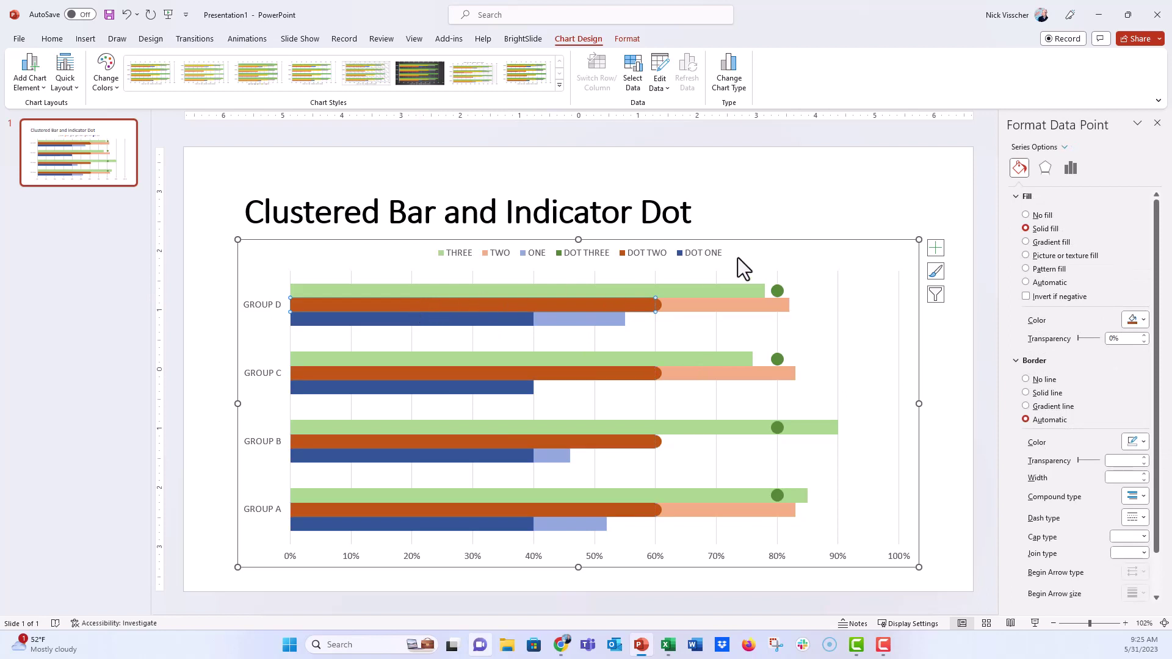
click(1025, 215)
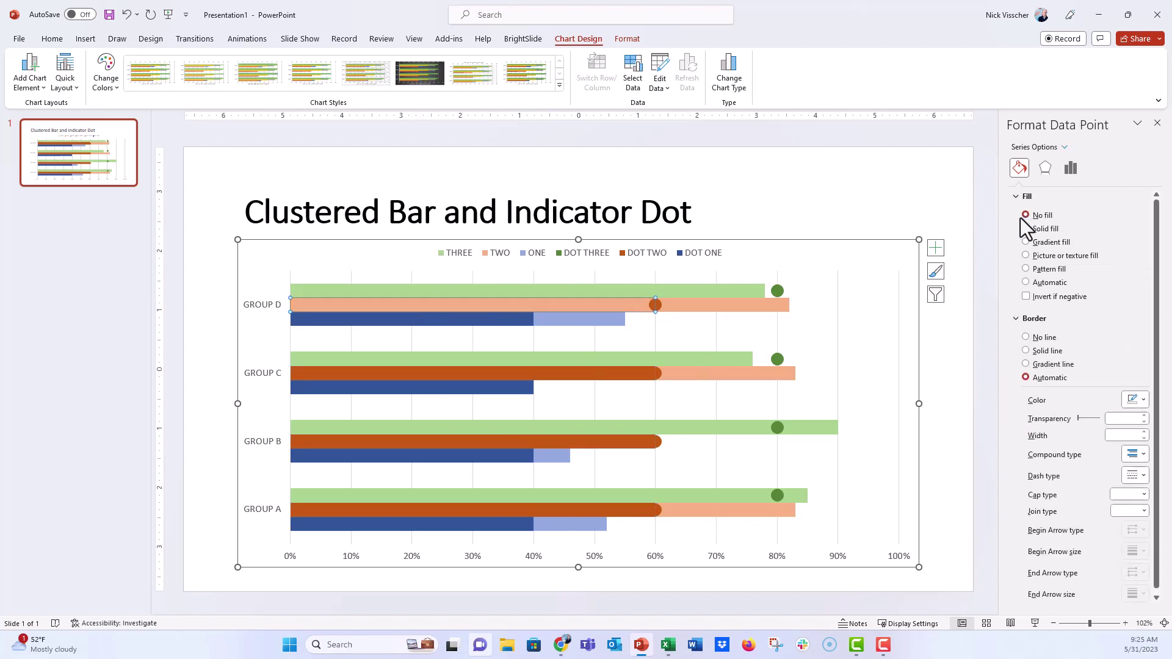
click(532, 371)
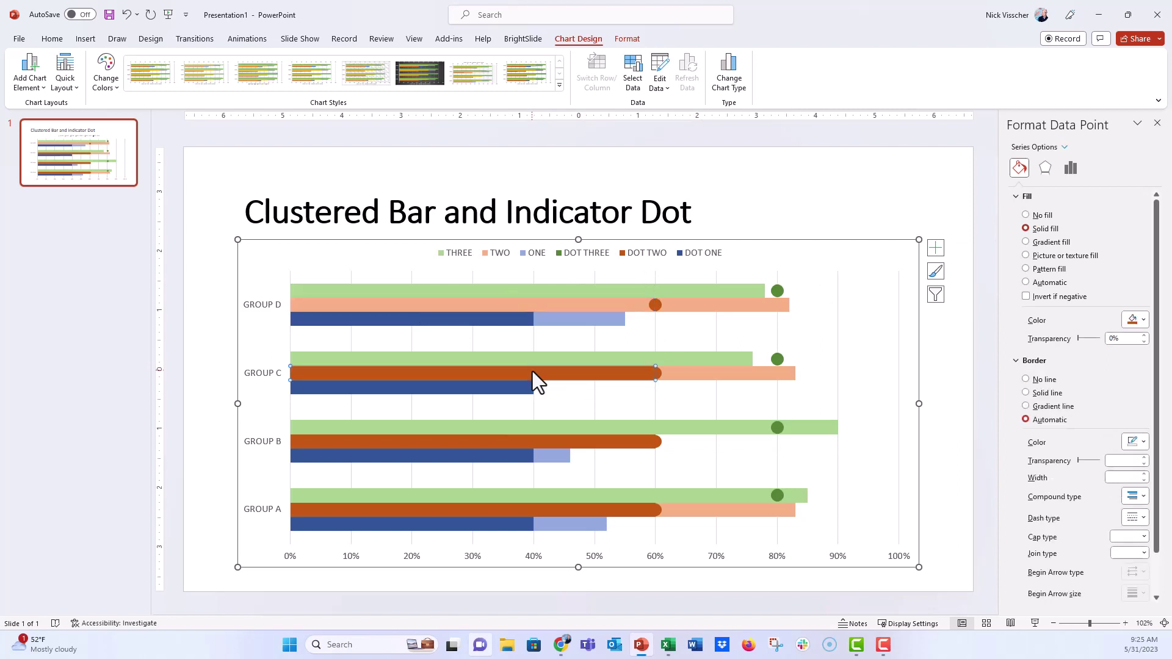
key(F4)
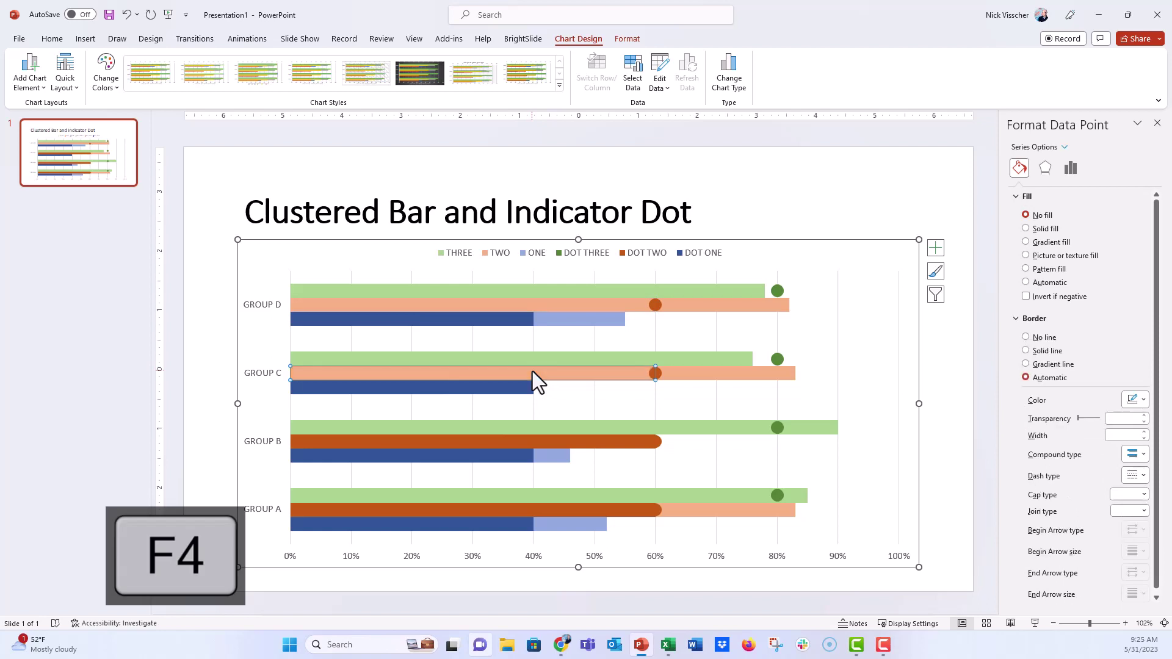
click(518, 439)
key(F4)
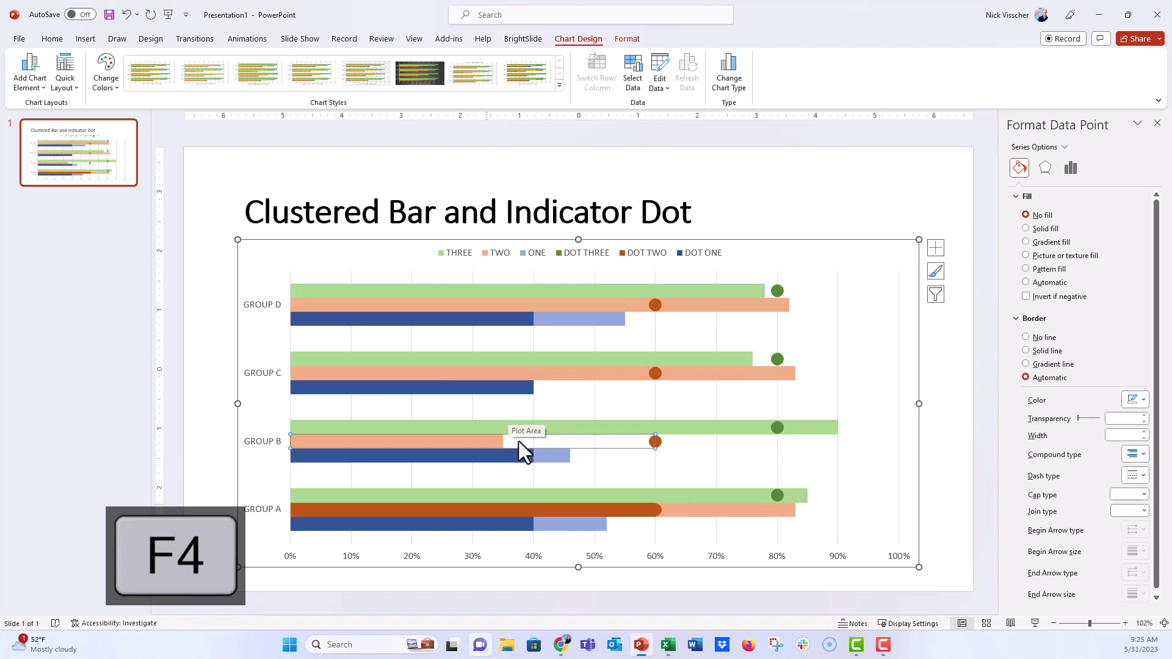
click(485, 506)
key(F4)
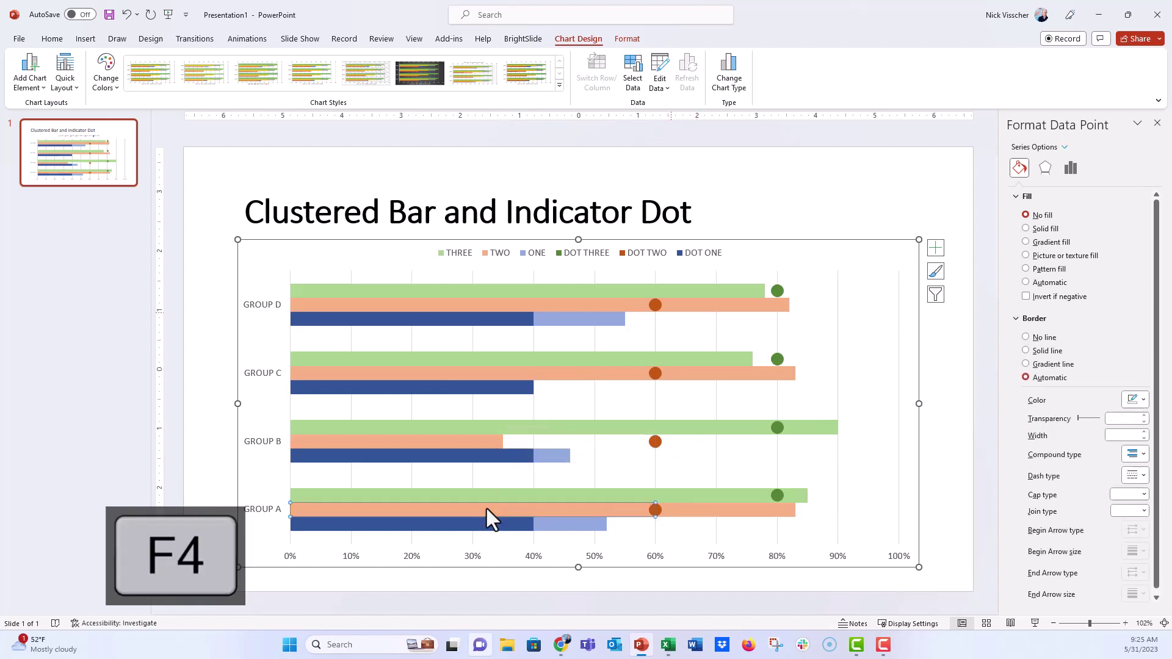
click(926, 474)
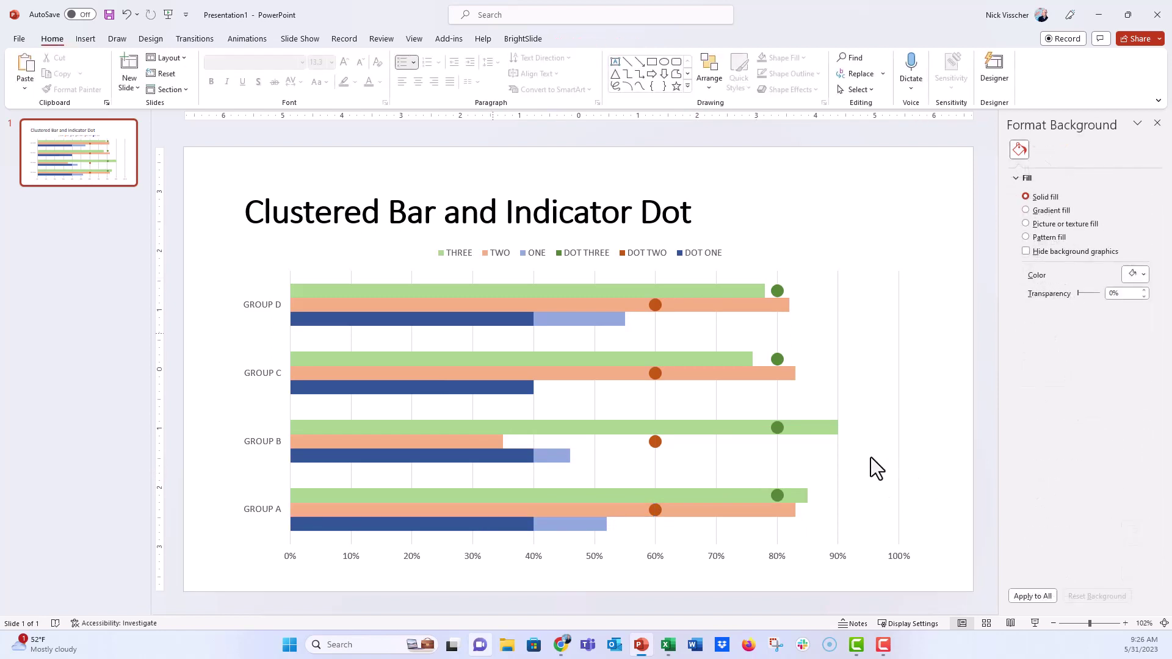
- Add minus-direction percentage error bars with amount .25 to the DOT ONE series
click(428, 324)
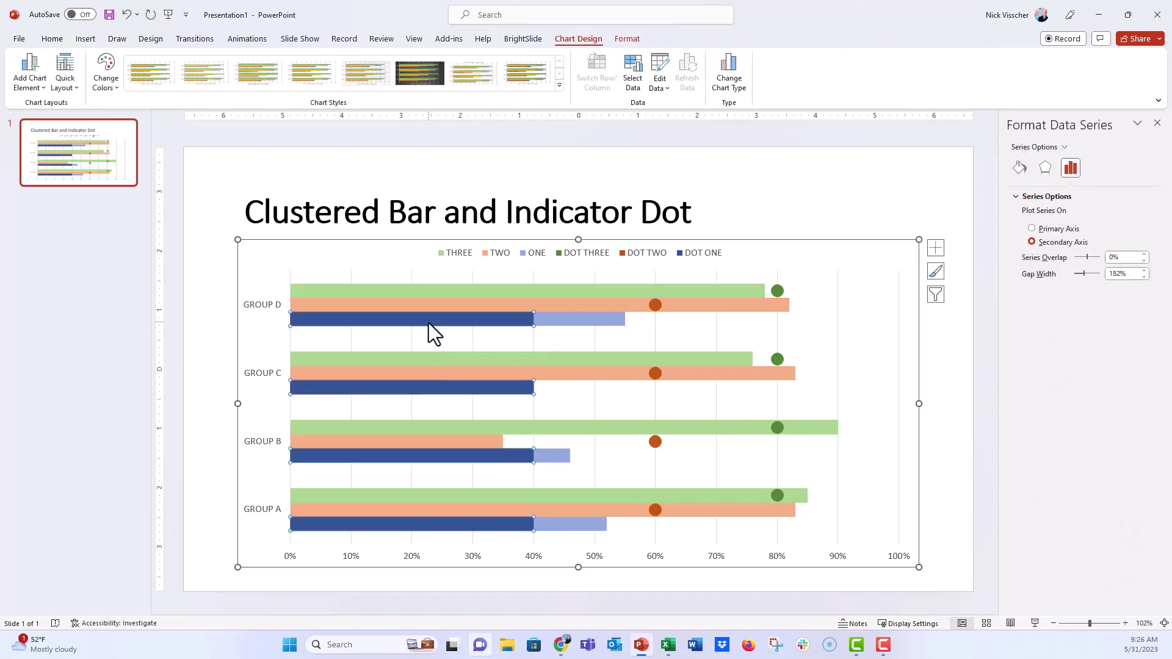
click(935, 247)
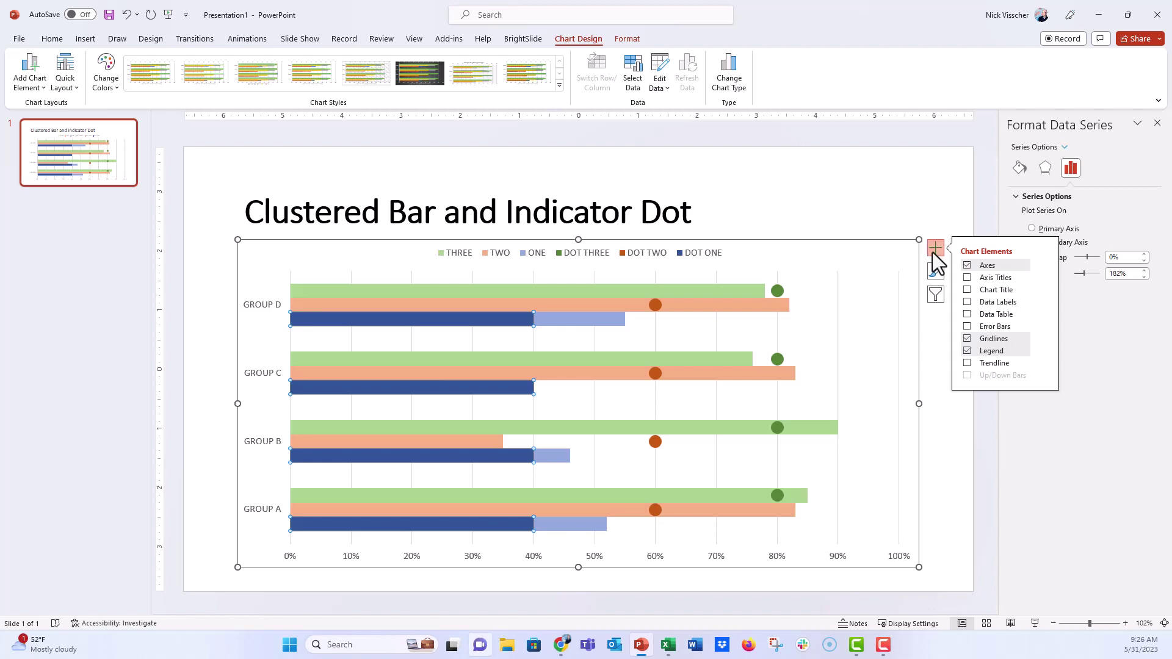
click(995, 328)
click(1043, 325)
click(1085, 346)
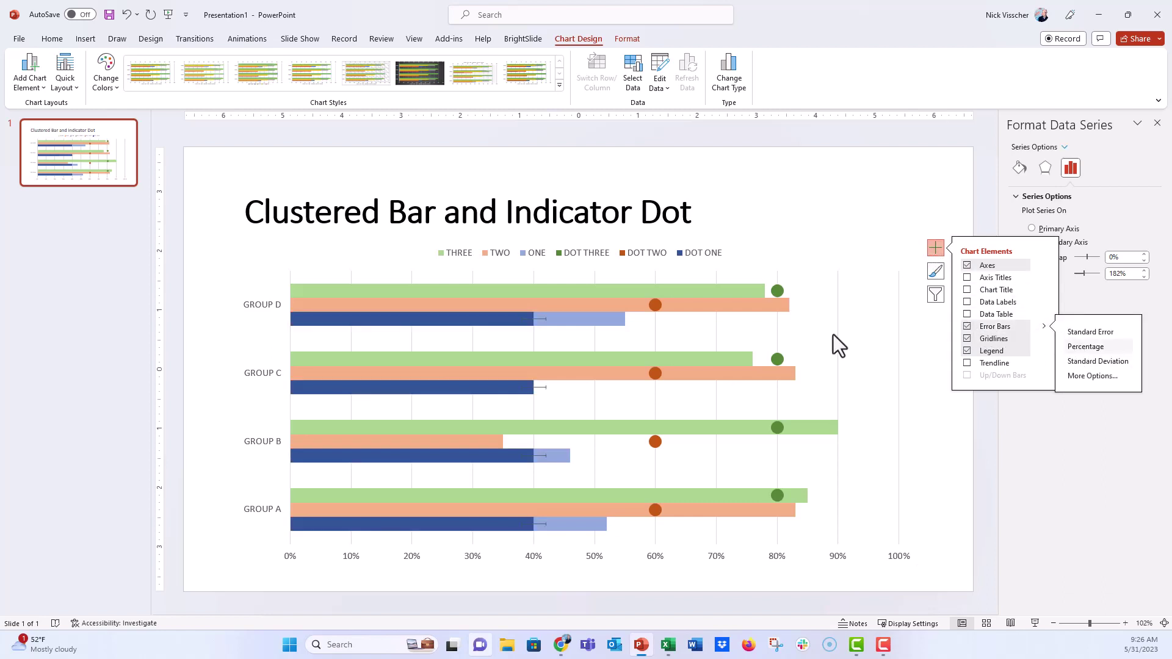
click(543, 320)
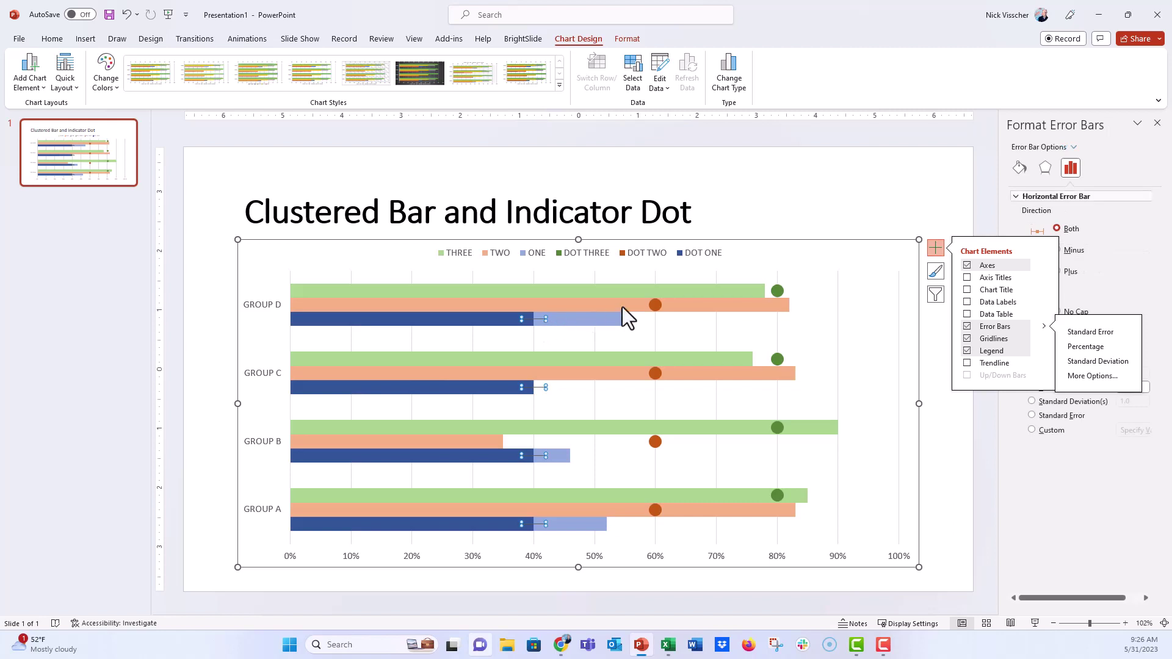
click(933, 248)
click(1065, 252)
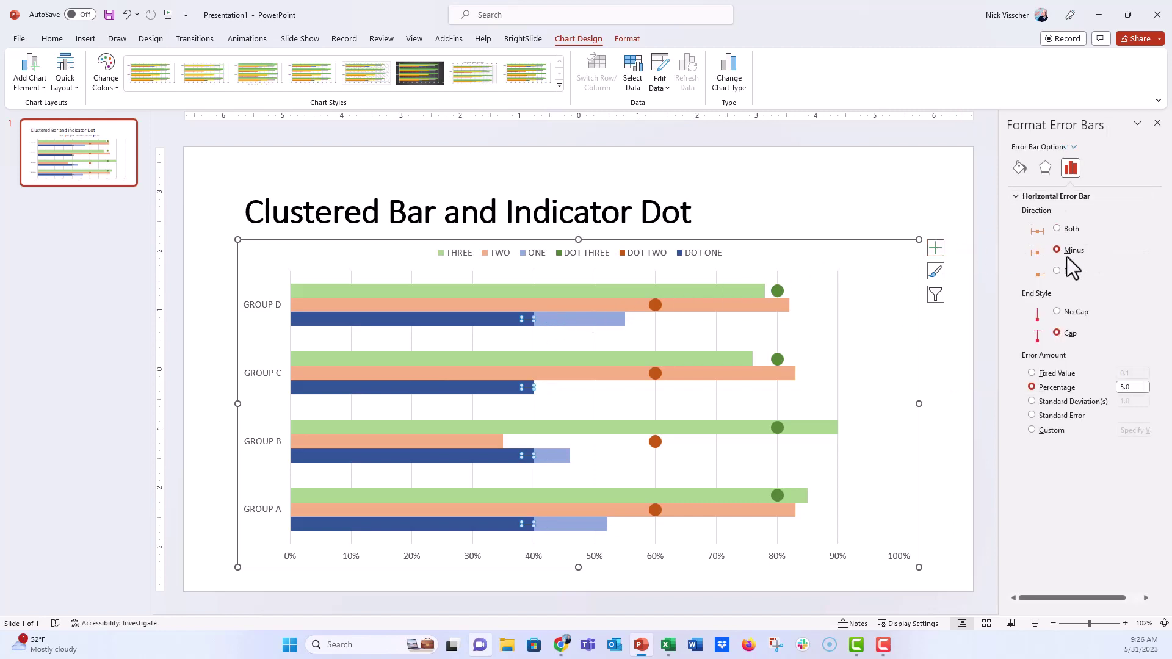
click(1128, 386)
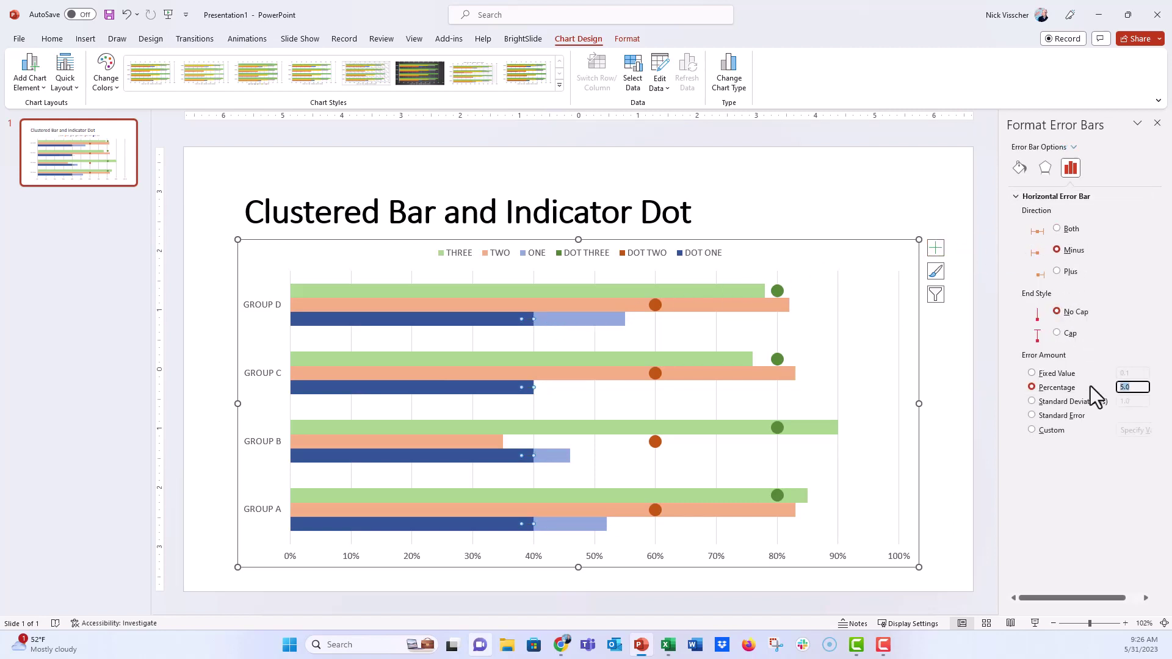
text(.25)
- Make the error-bar line 5 pt dark blue with a round oval start, then select Group D's bar
click(1018, 168)
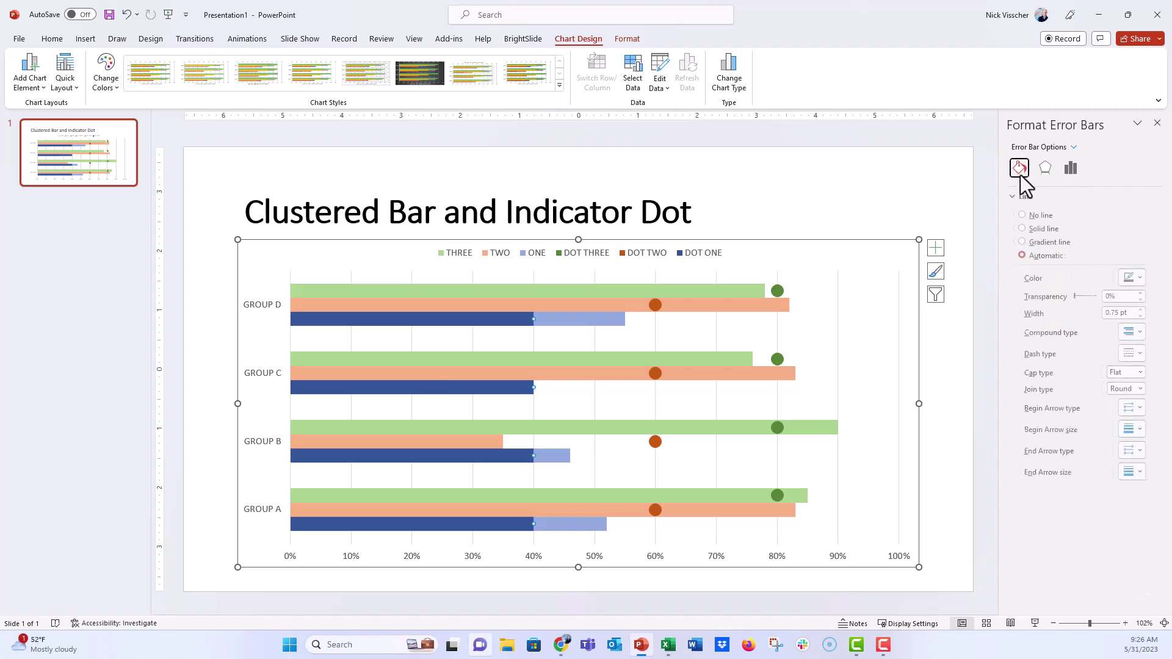
triple_click(1121, 312)
text(5)
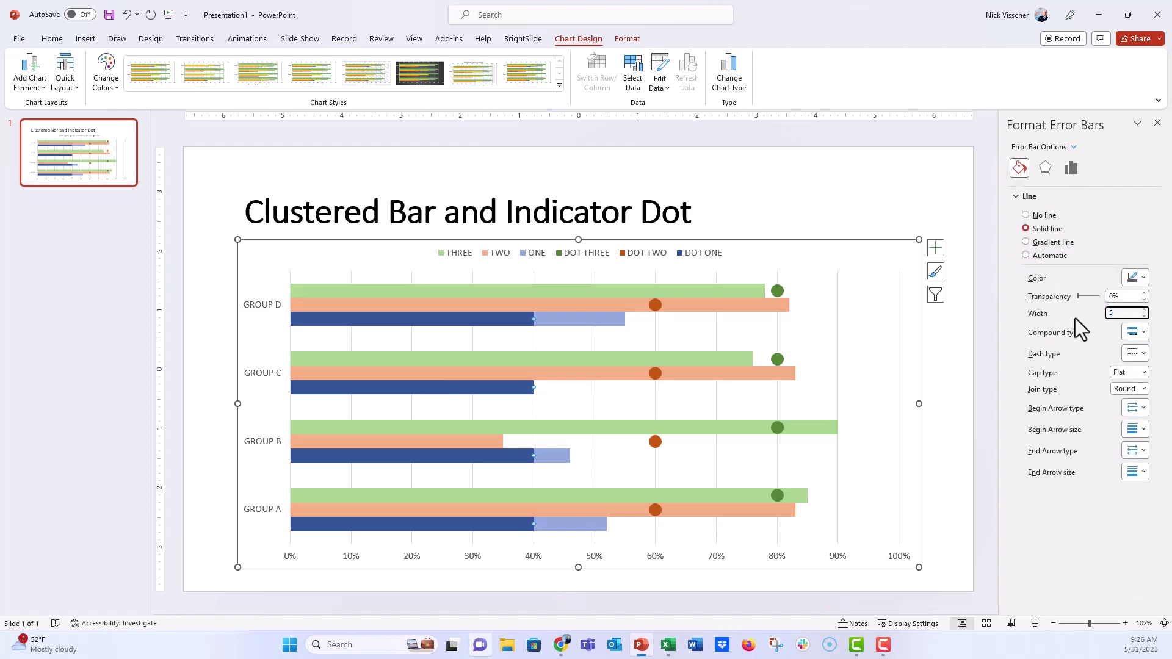
click(1135, 279)
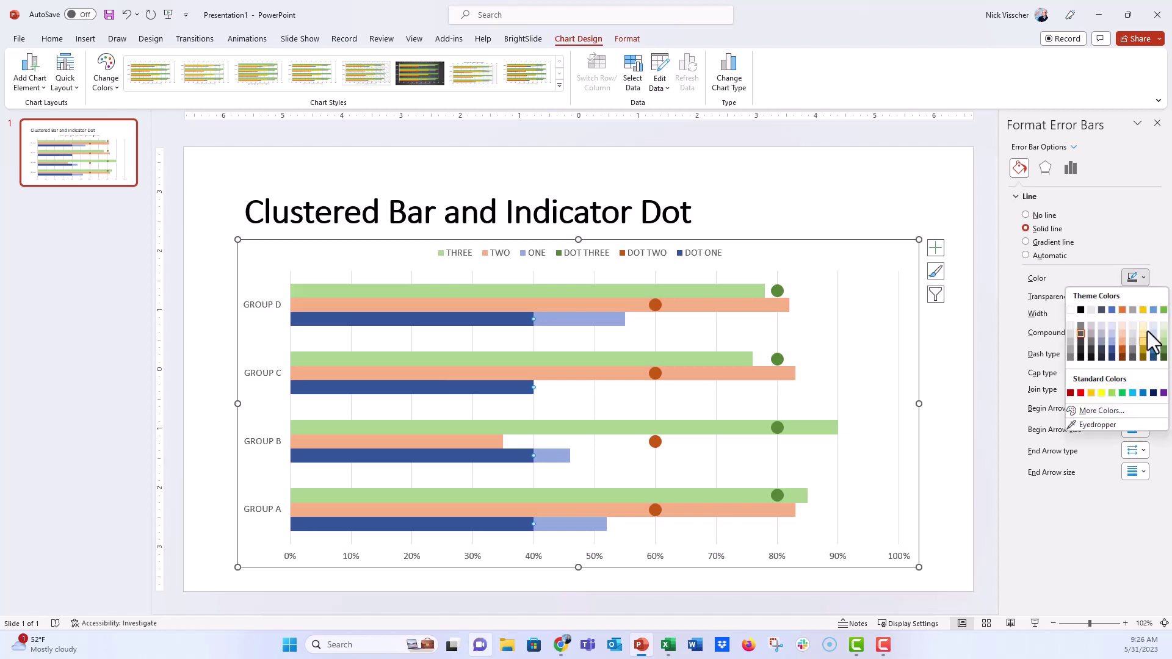
click(1152, 351)
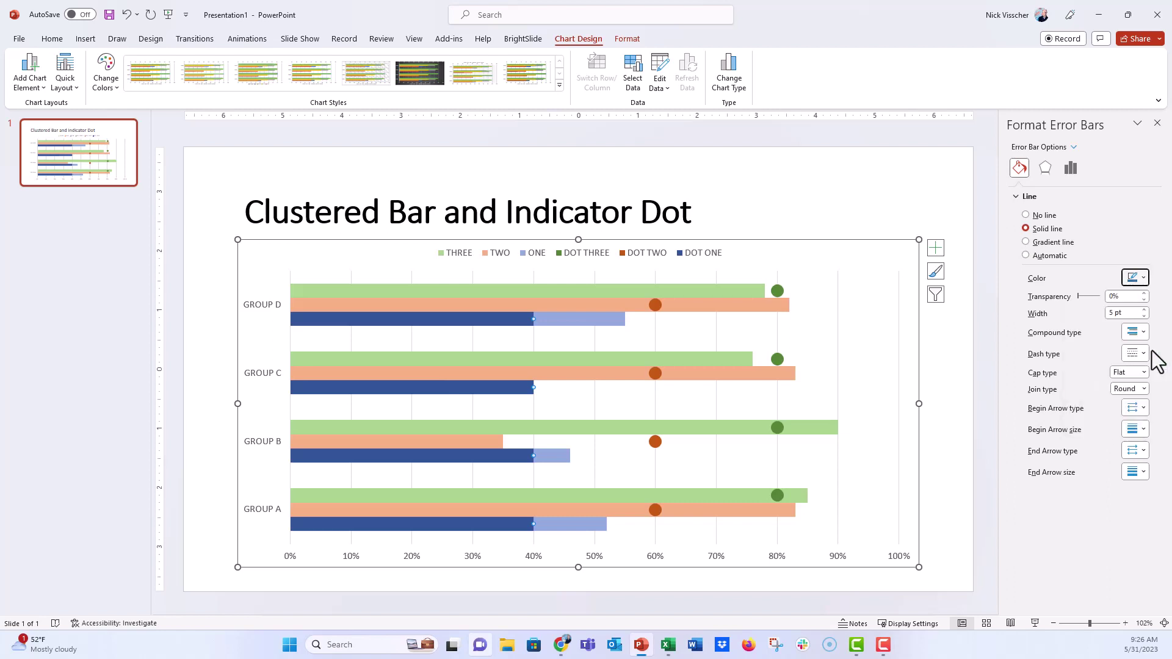
click(1143, 408)
click(1158, 447)
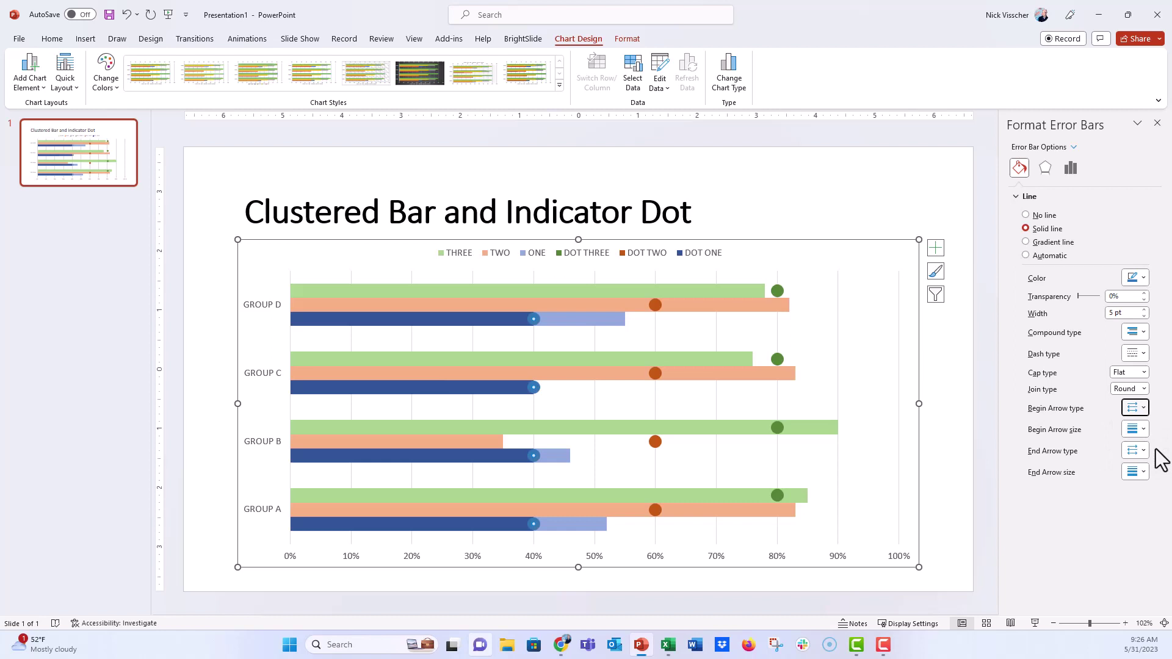
click(1135, 274)
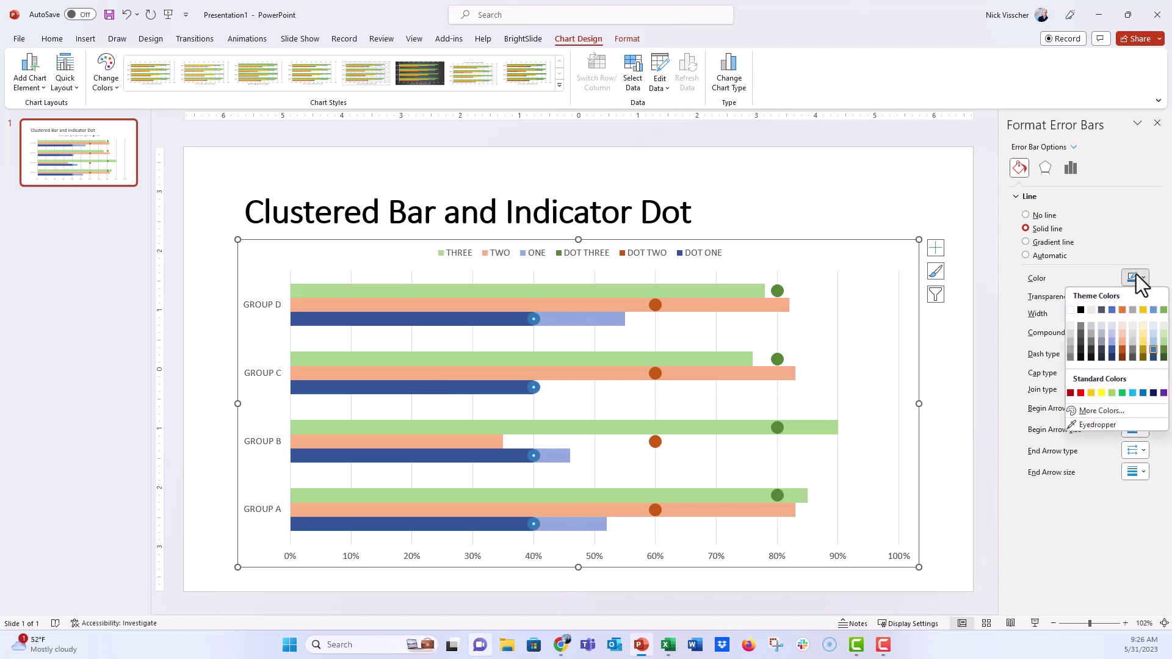
click(1111, 350)
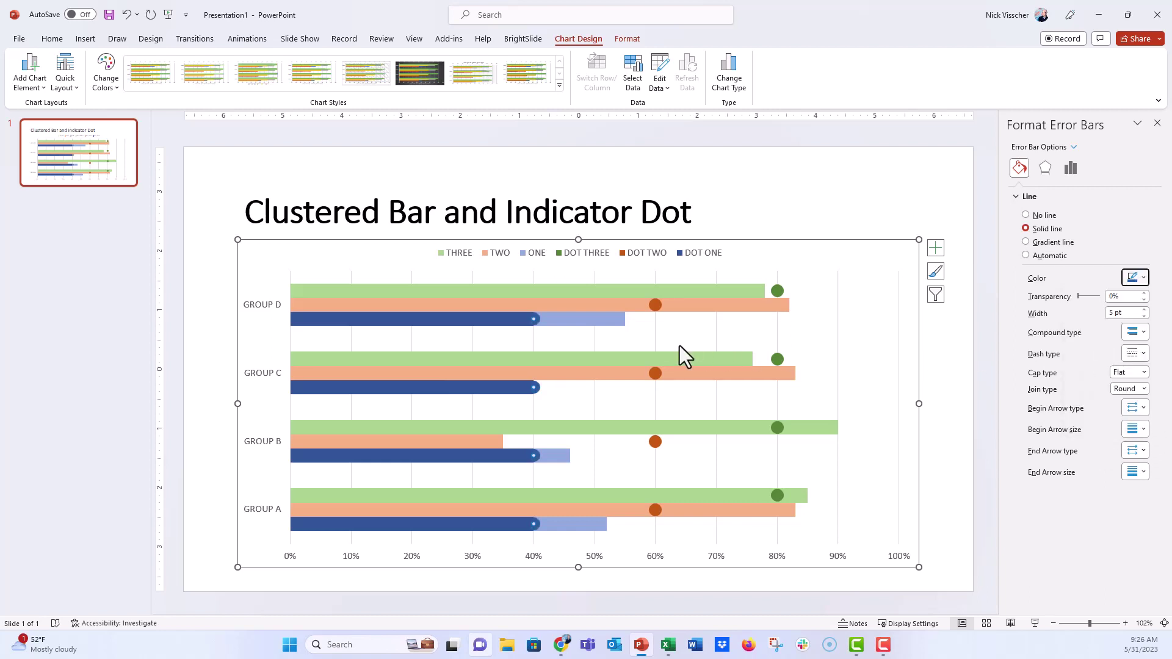
click(419, 321)
click(419, 321)
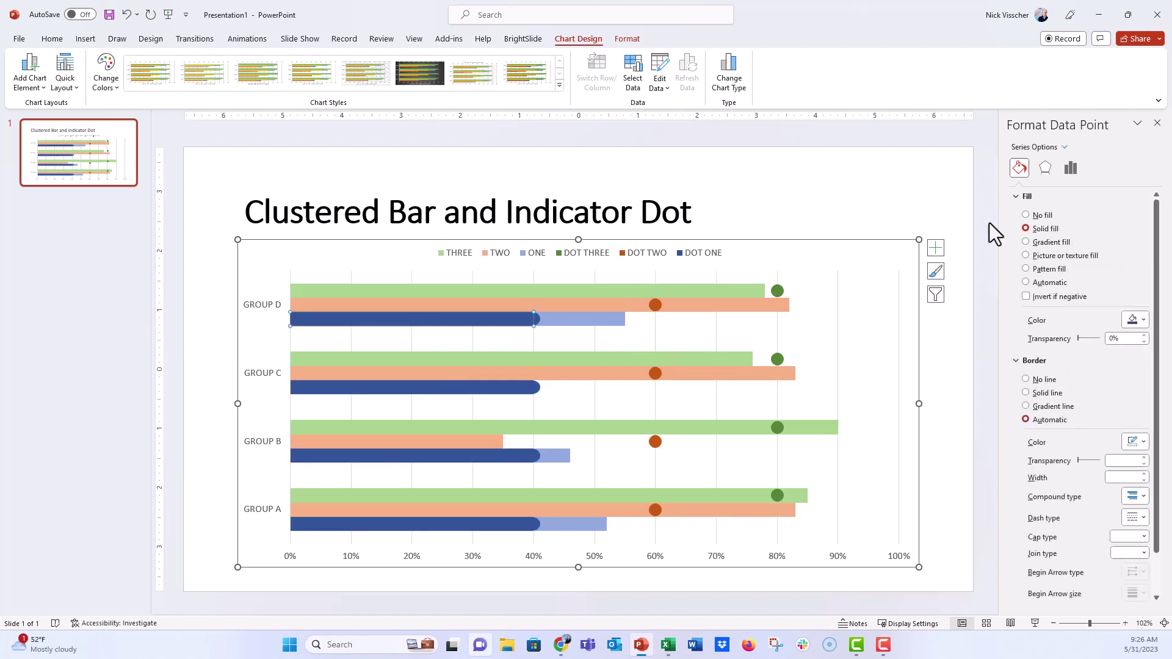
- Set No fill on the dark blue bars of Groups D, C, B and A, repeating with F4
click(1026, 215)
click(410, 389)
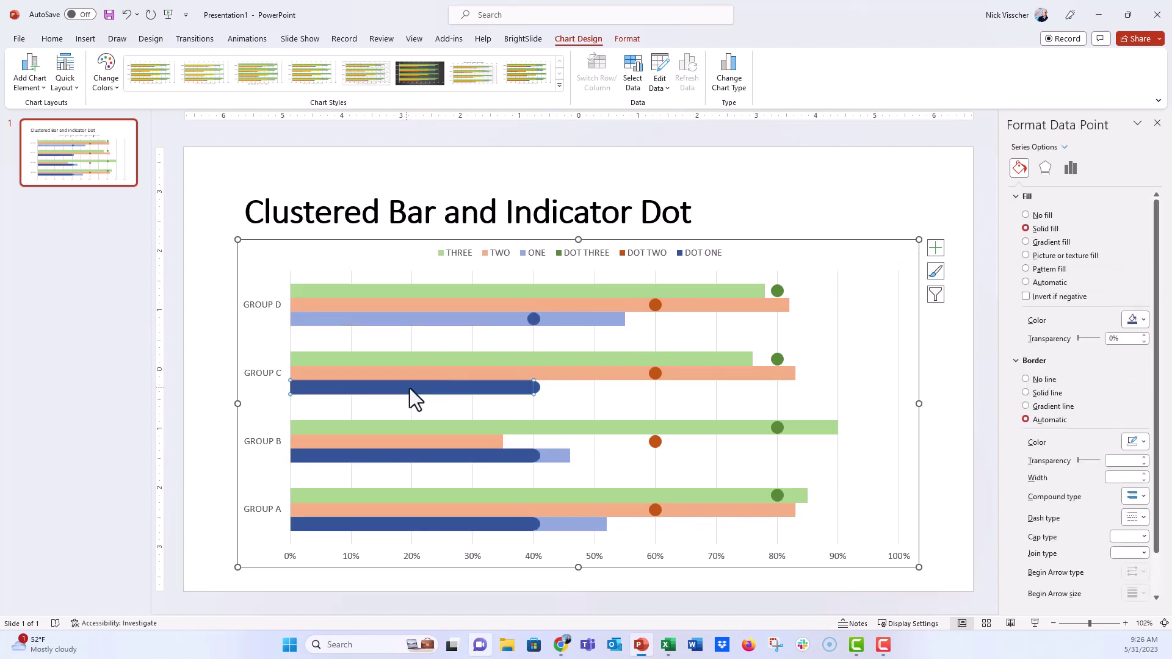
key(F4)
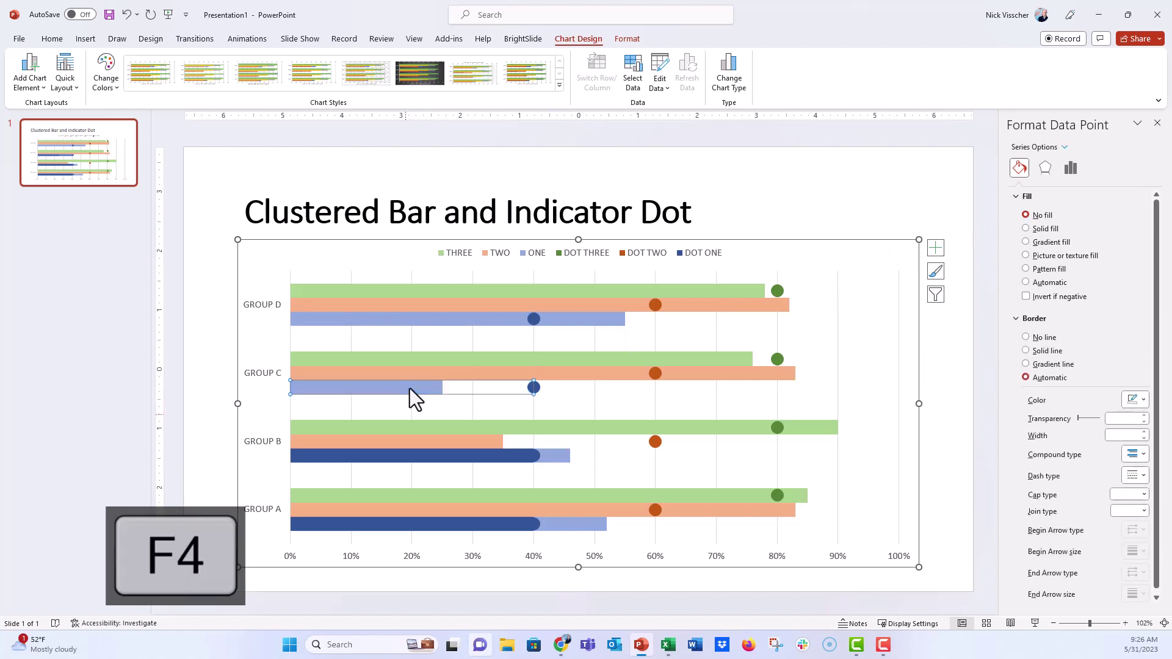
click(403, 455)
key(F4)
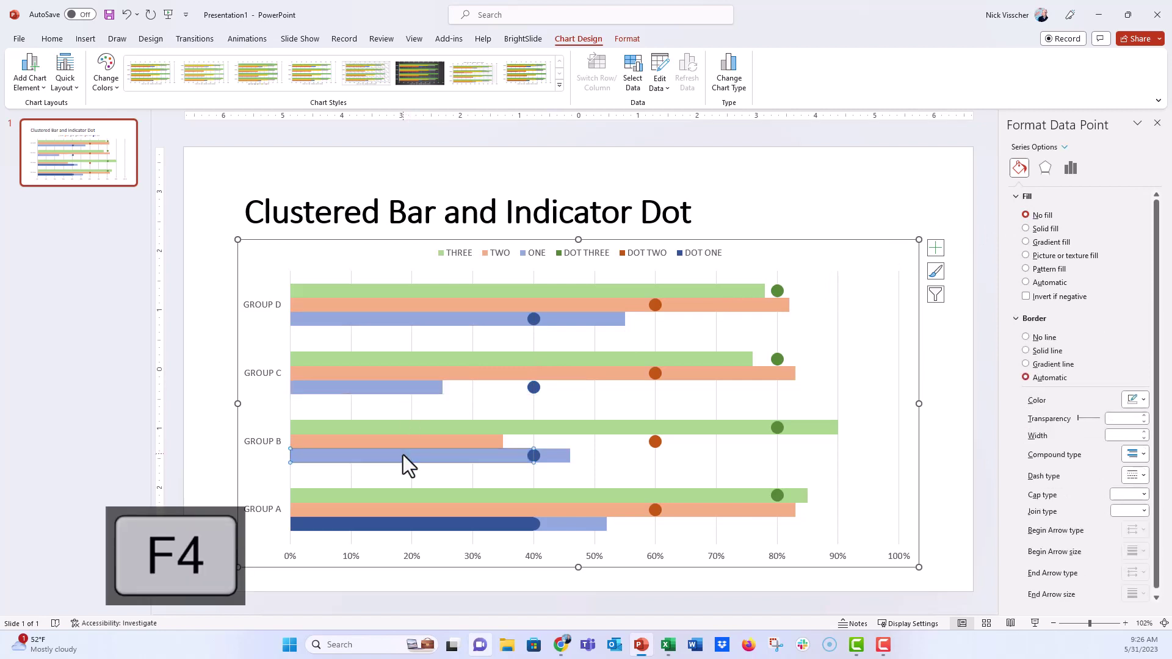
click(401, 525)
key(F4)
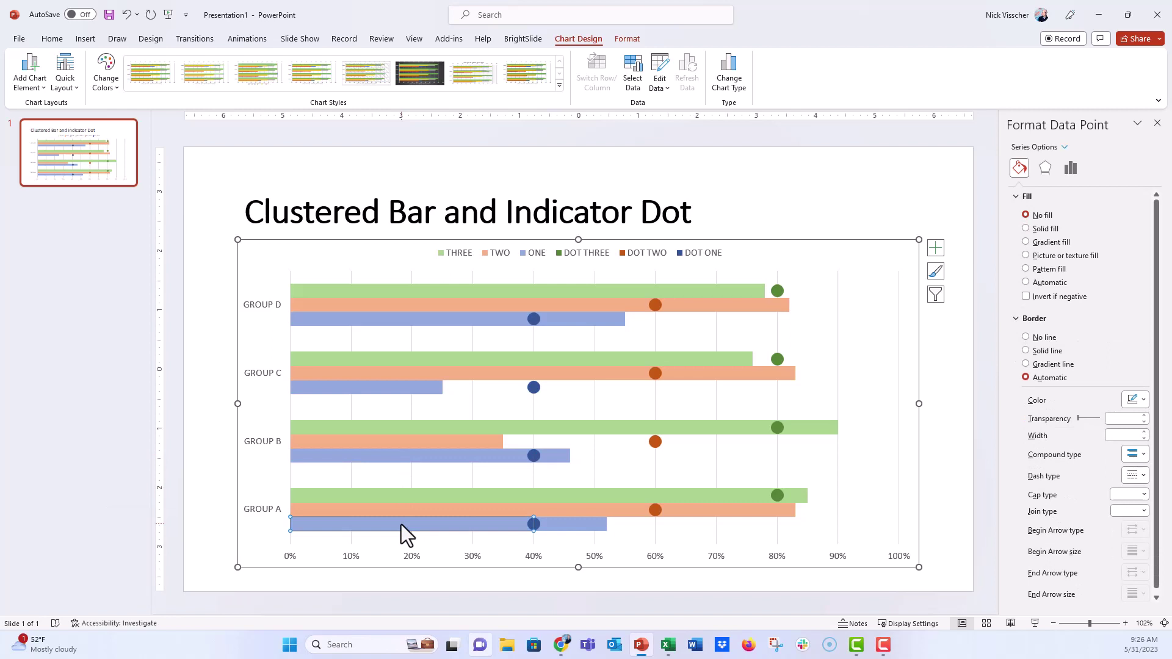
click(208, 261)
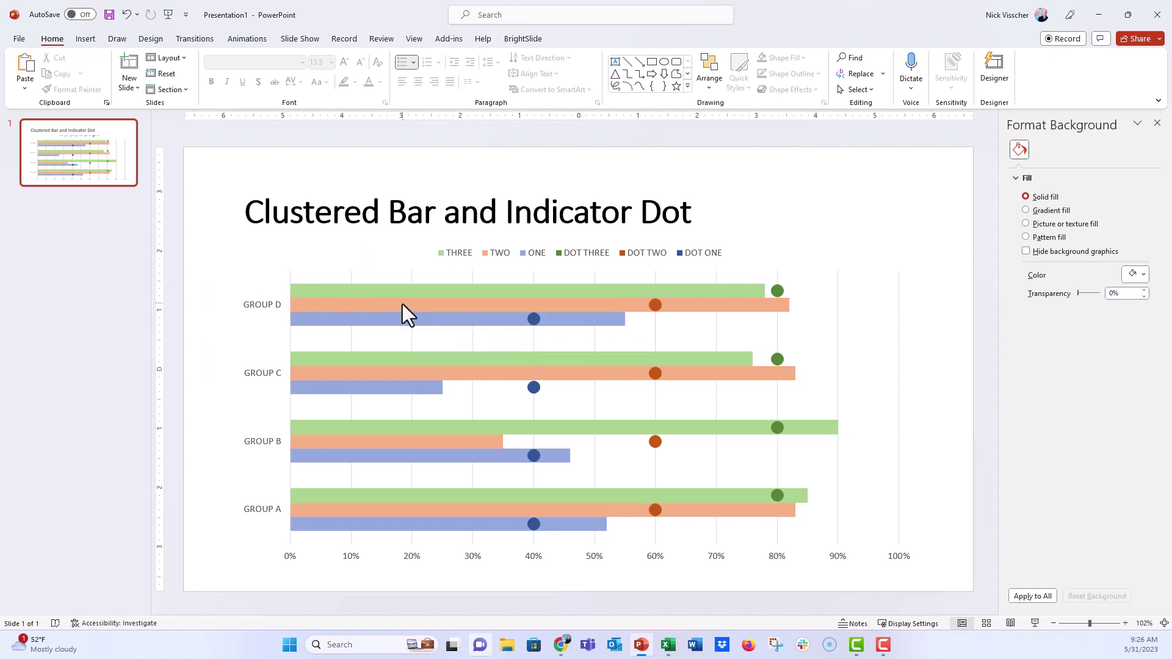
- In the chart's data sheet, enter DOT ONE values 30, 50, 35 and 25 for groups A–D
click(365, 292)
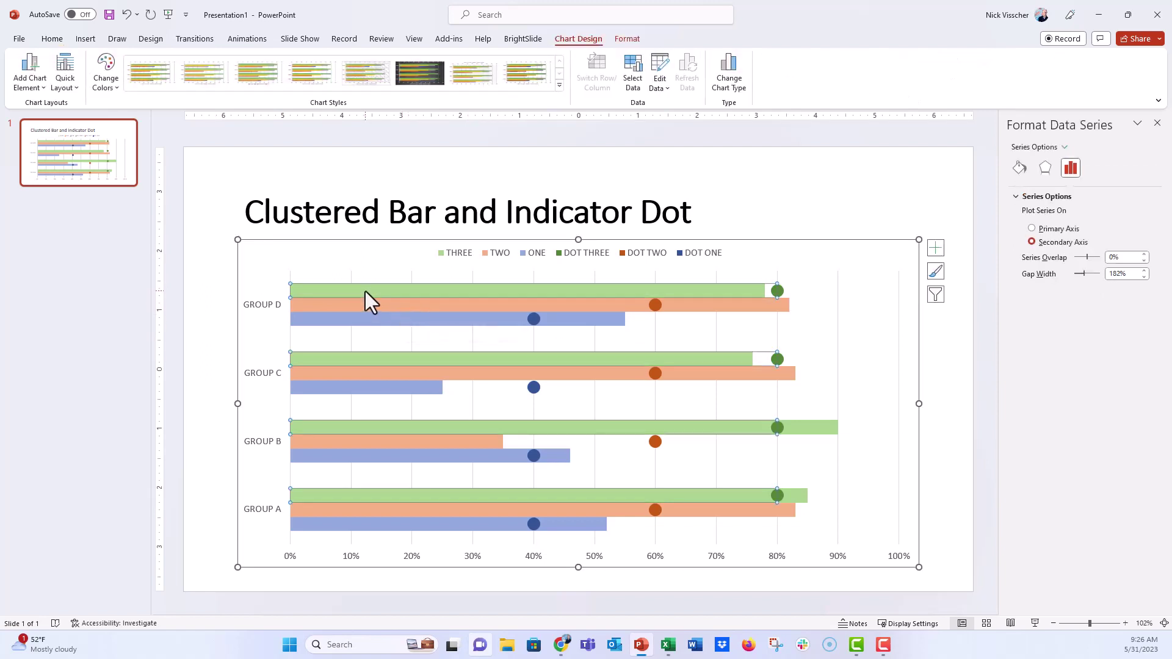
right_click(365, 289)
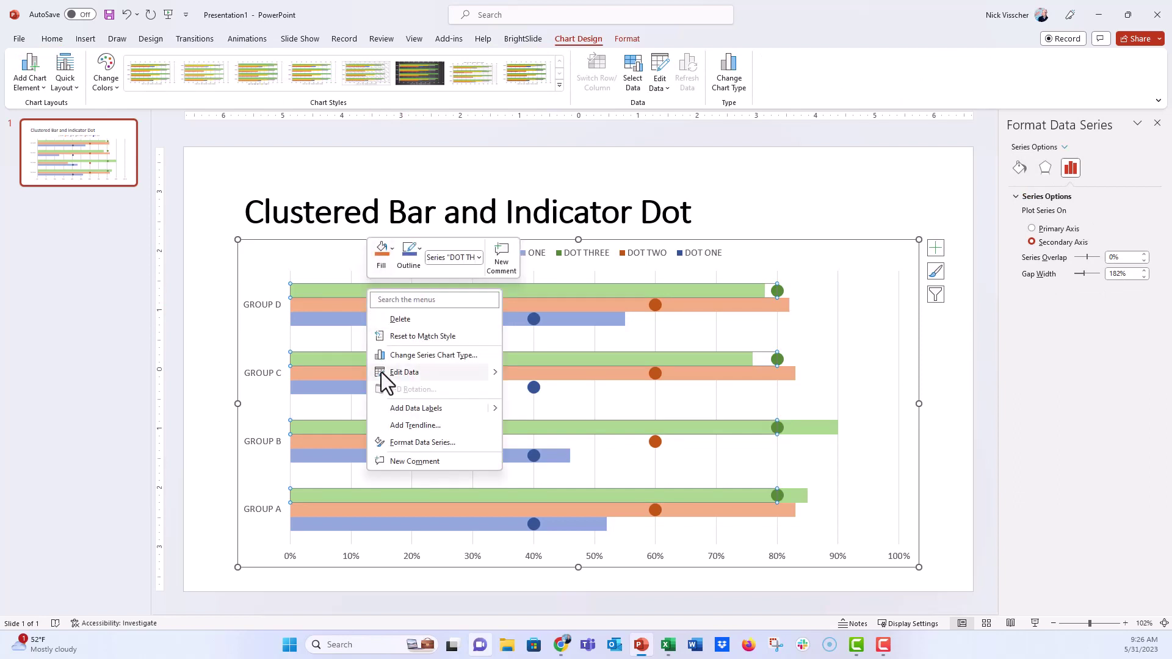
click(382, 374)
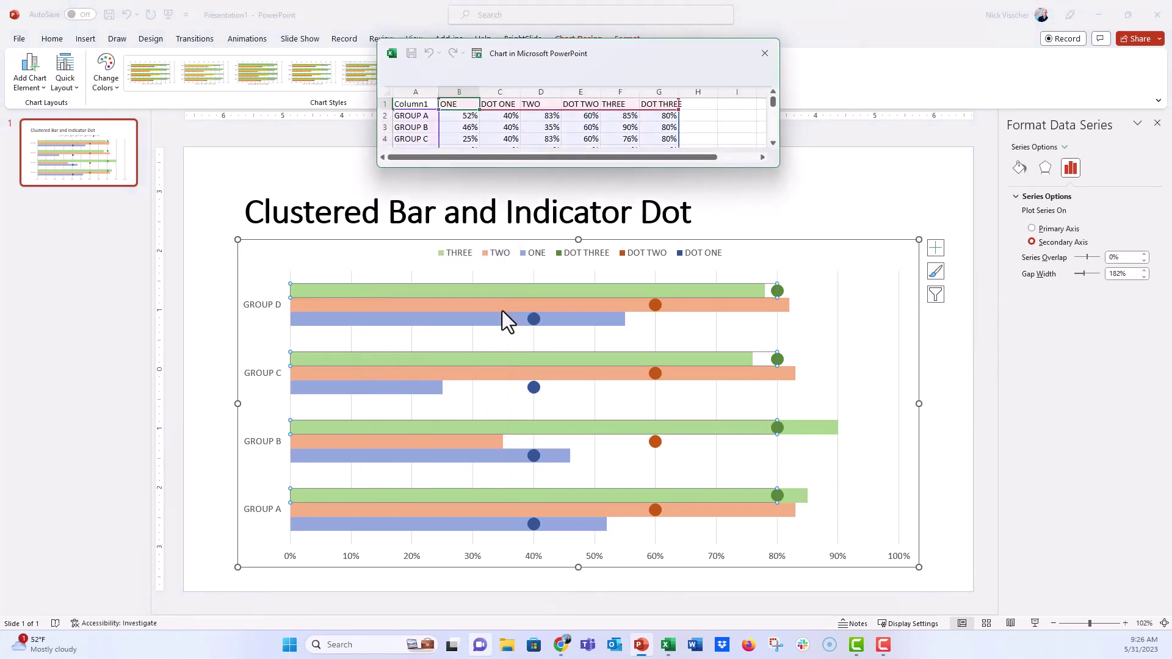
drag(781, 165, 824, 212)
click(509, 117)
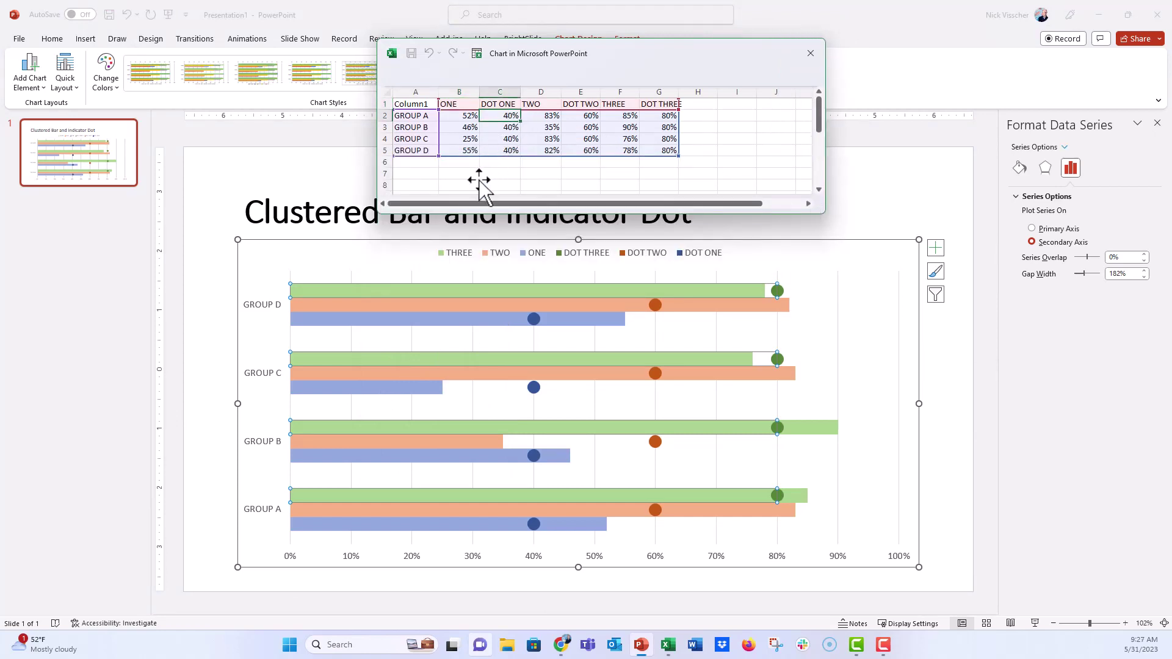
text(30)
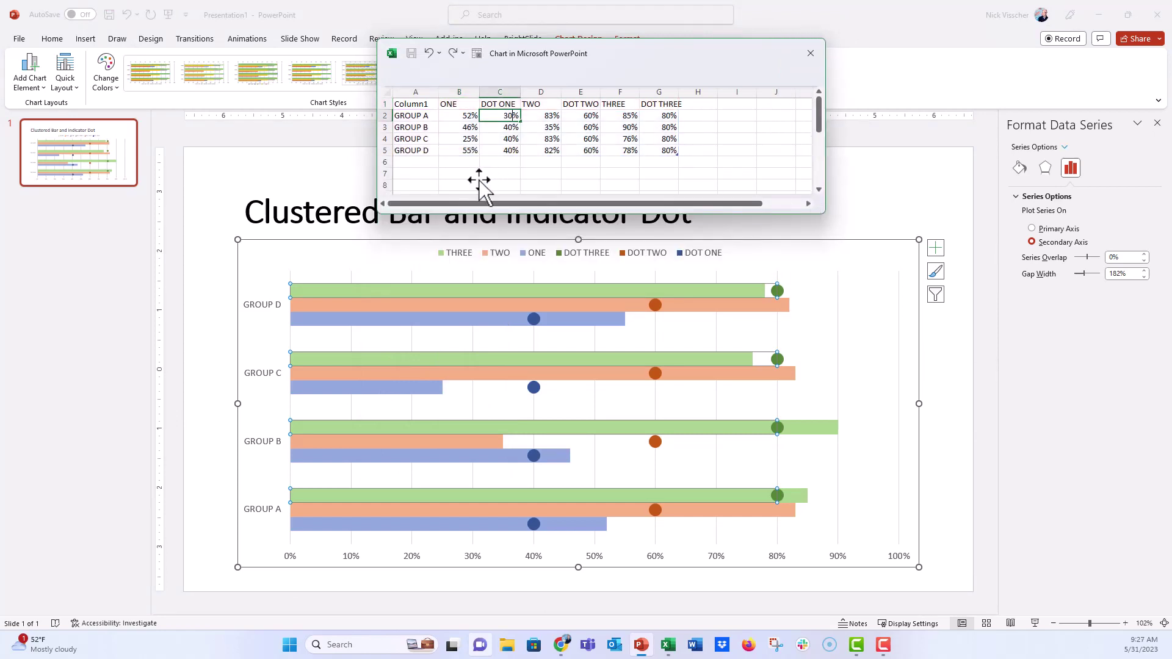
key(Return)
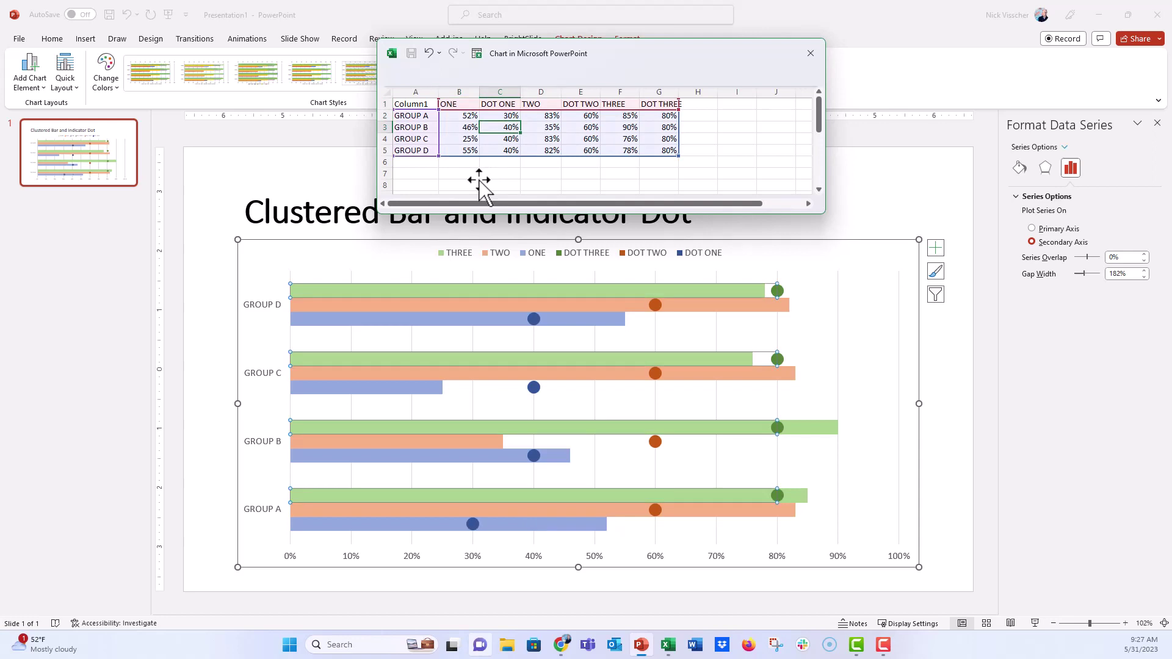
text(50)
key(Return)
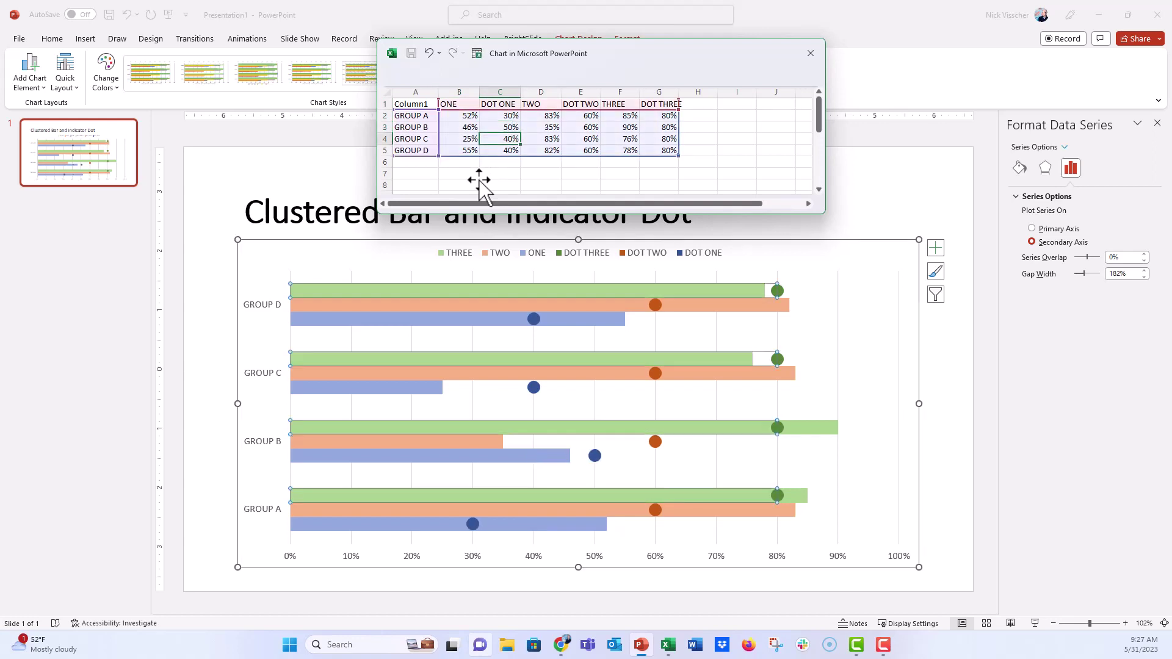
text(35)
key(Return)
text(25)
key(Return)
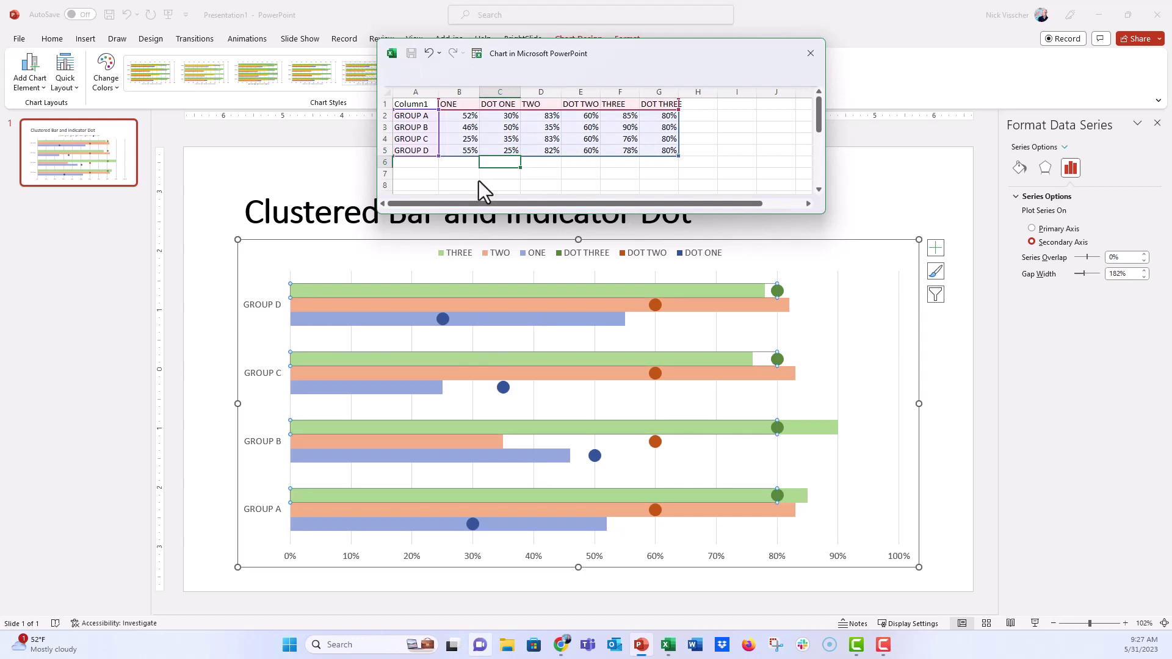
- Enter ONE values 40, 55, 65 and 70 for groups A–D and close the data sheet
click(461, 116)
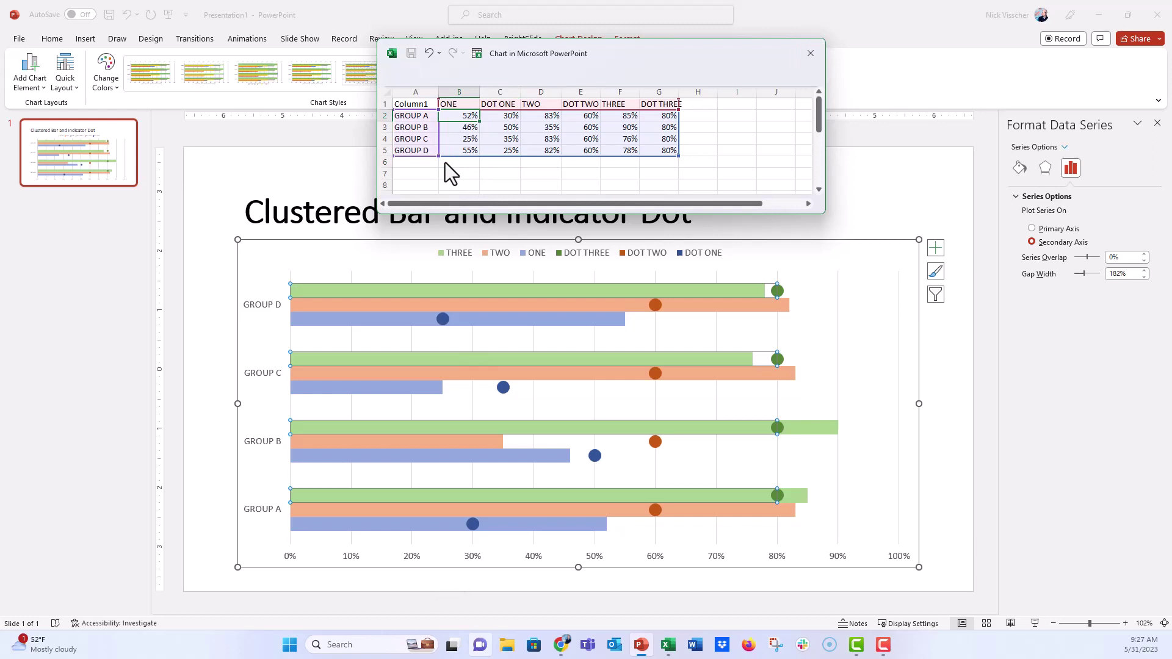
text(40)
key(Return)
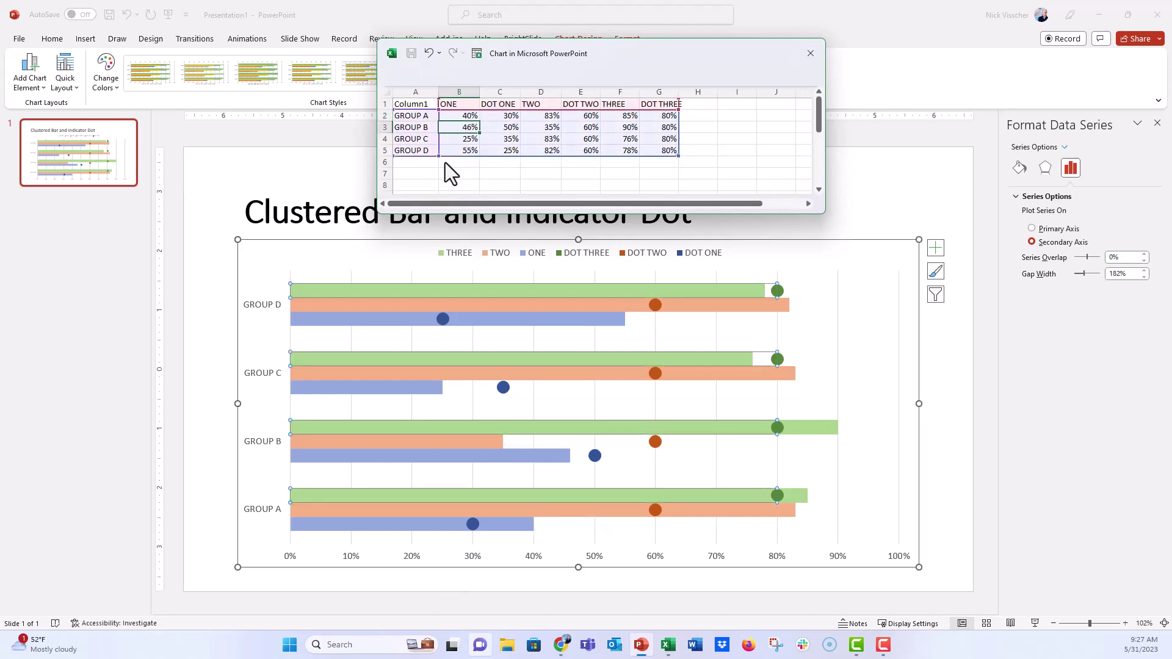
text(55)
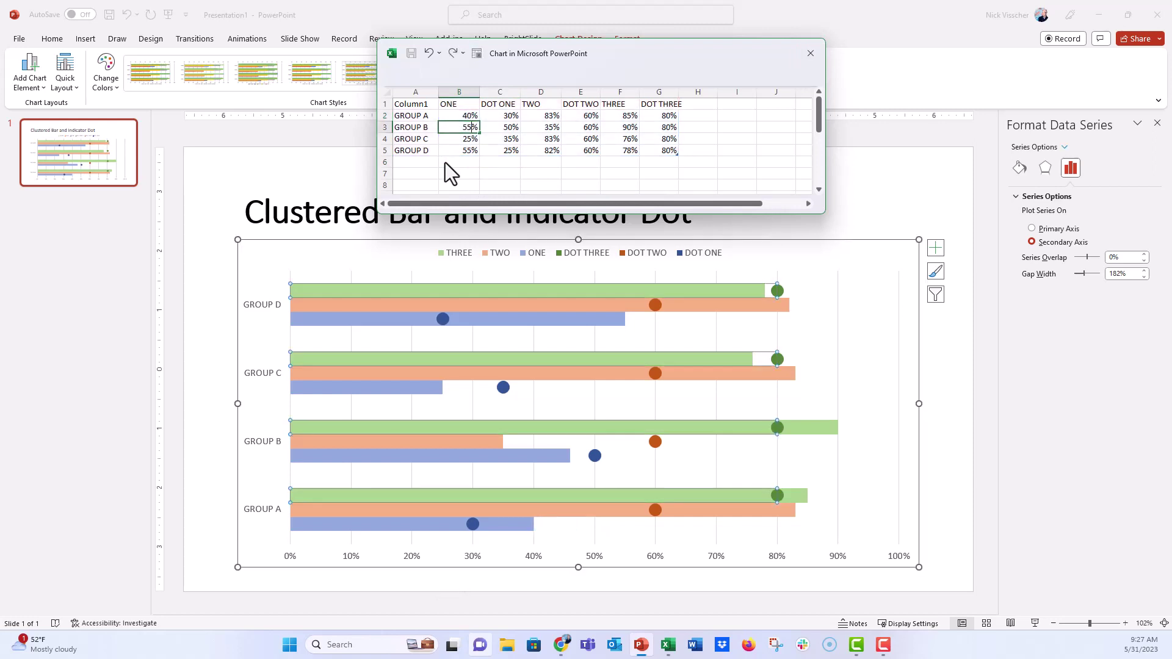
key(Return)
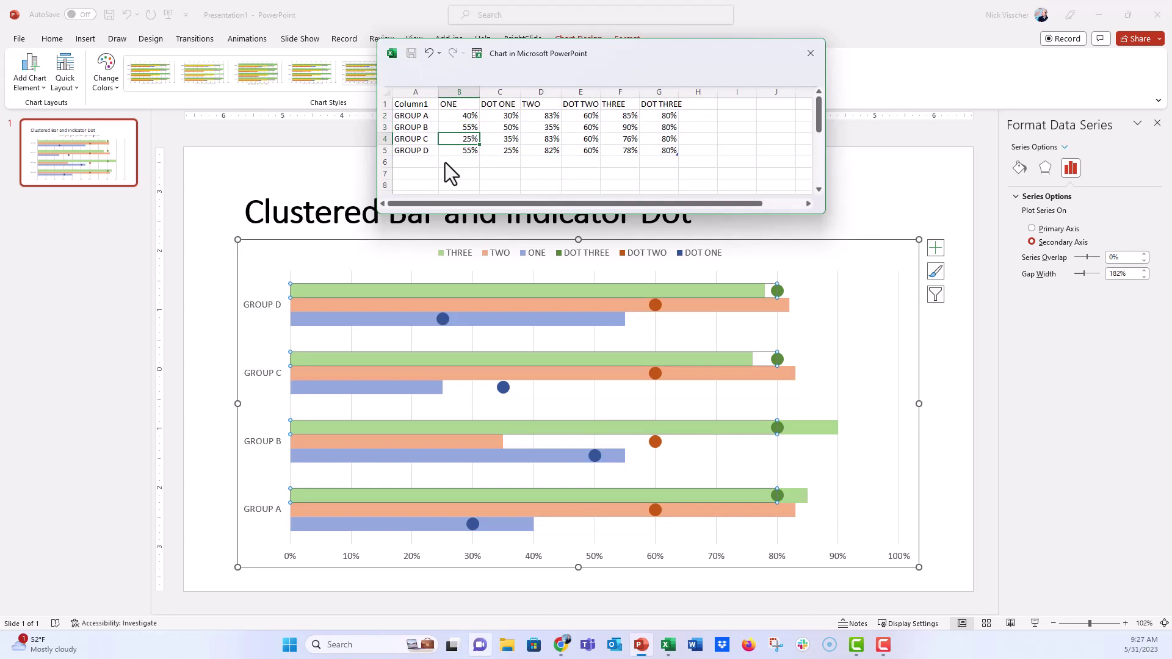
text(65)
key(Return)
text(70)
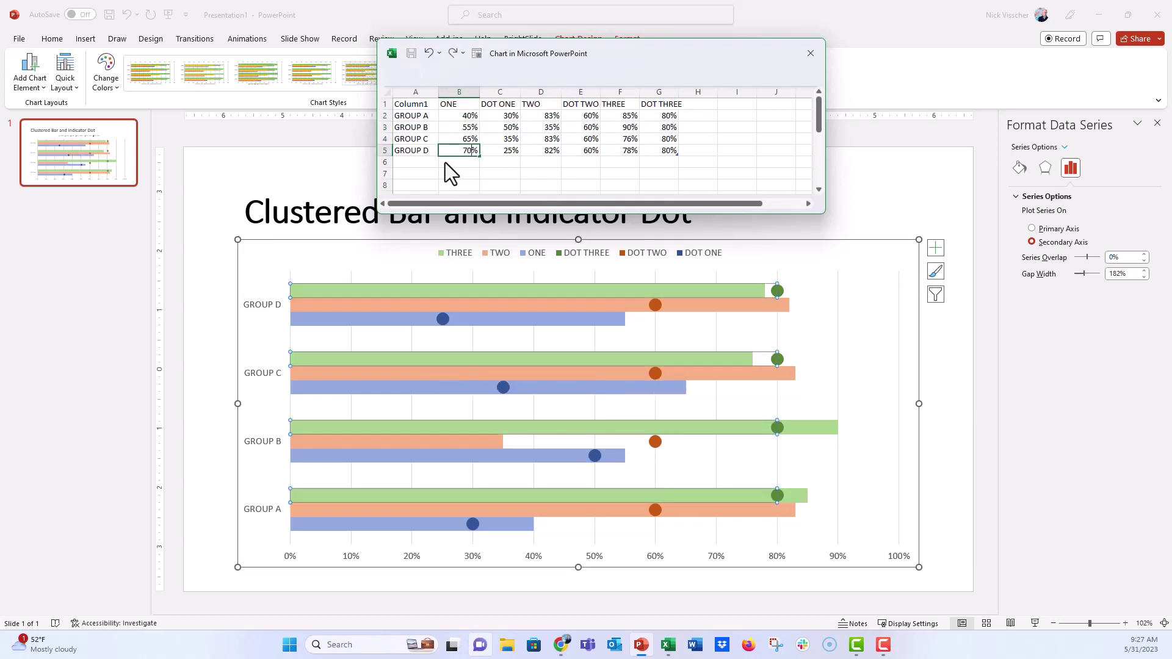
key(Return)
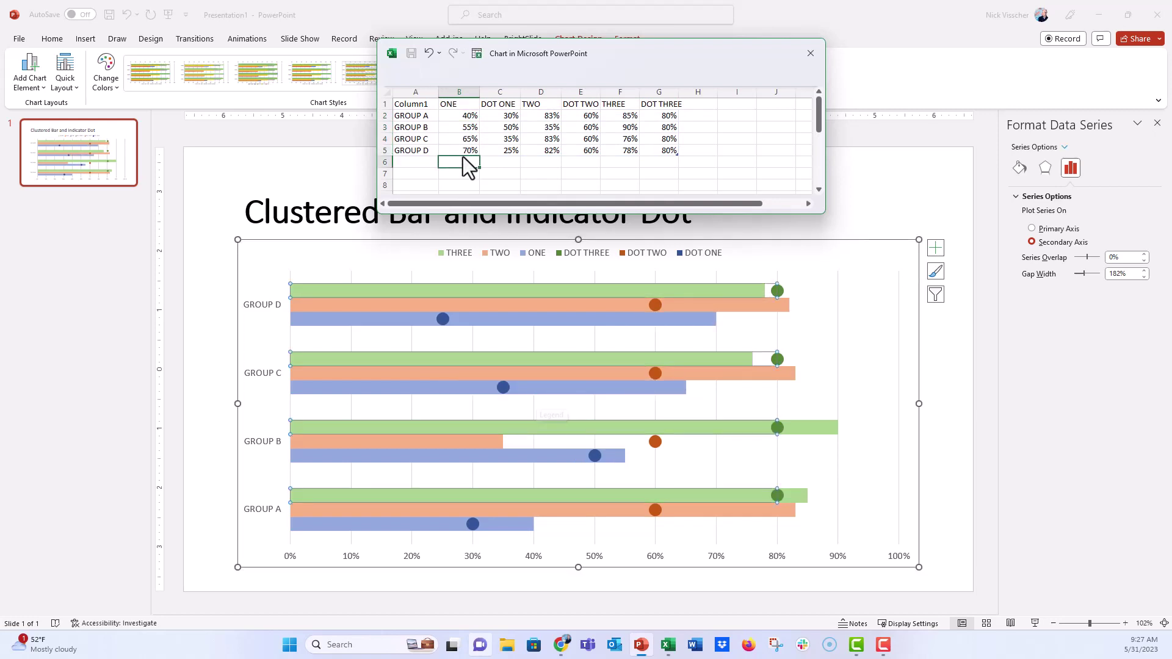
click(810, 54)
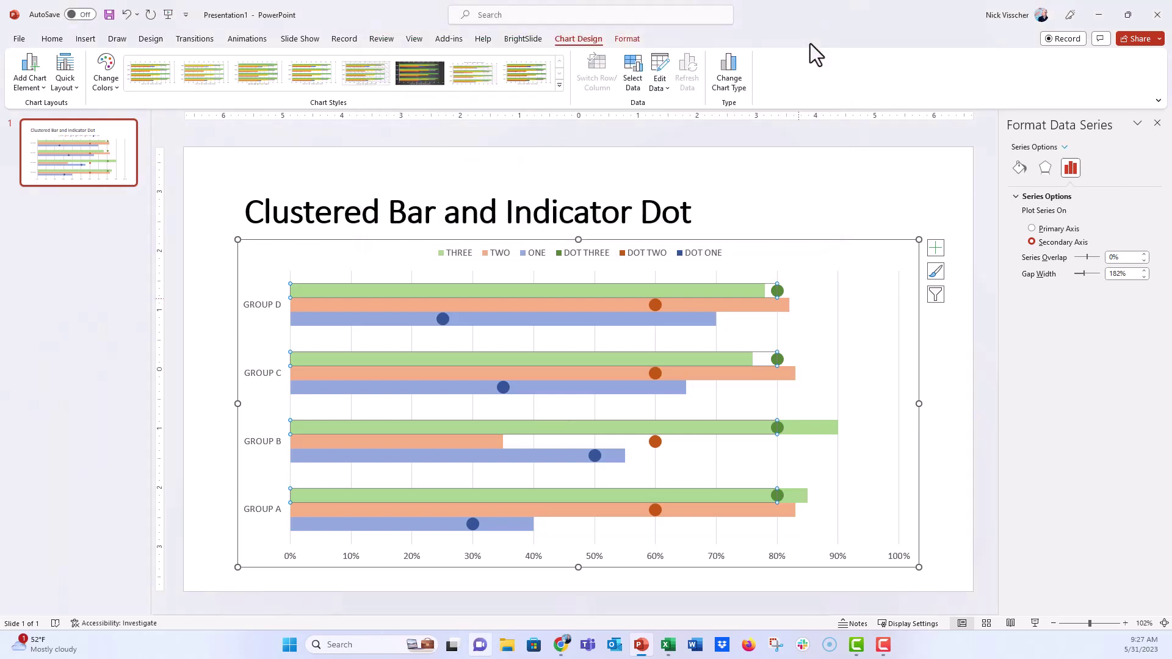
- Add a secondary horizontal axis along the top and delete the bottom horizontal axis
click(288, 561)
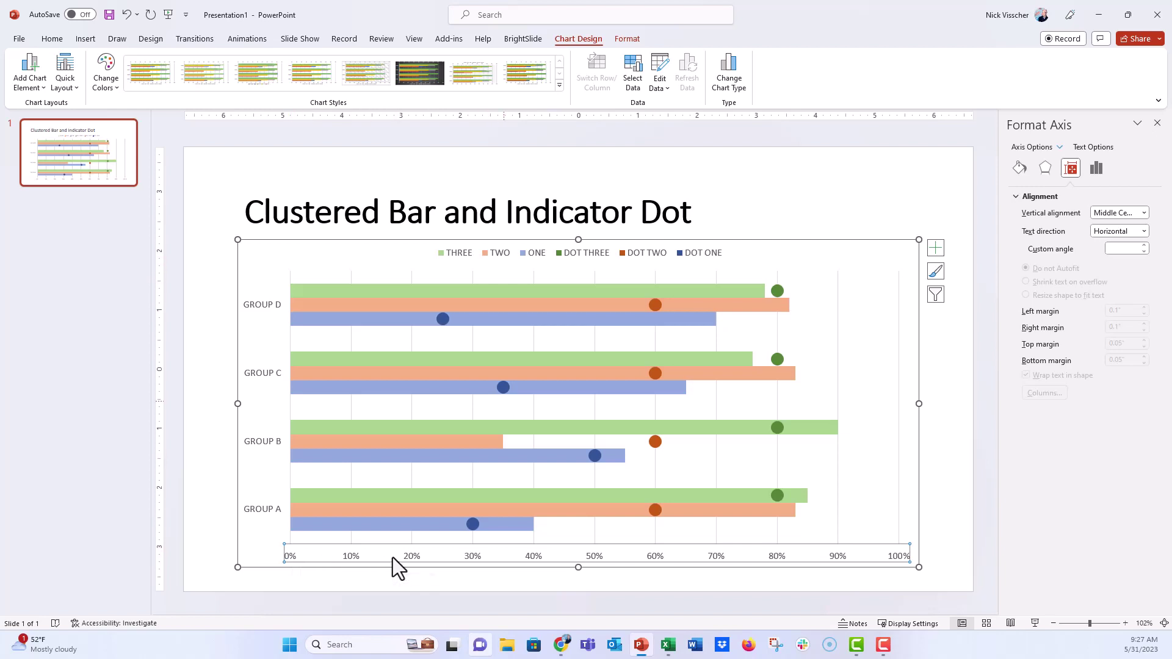
click(935, 249)
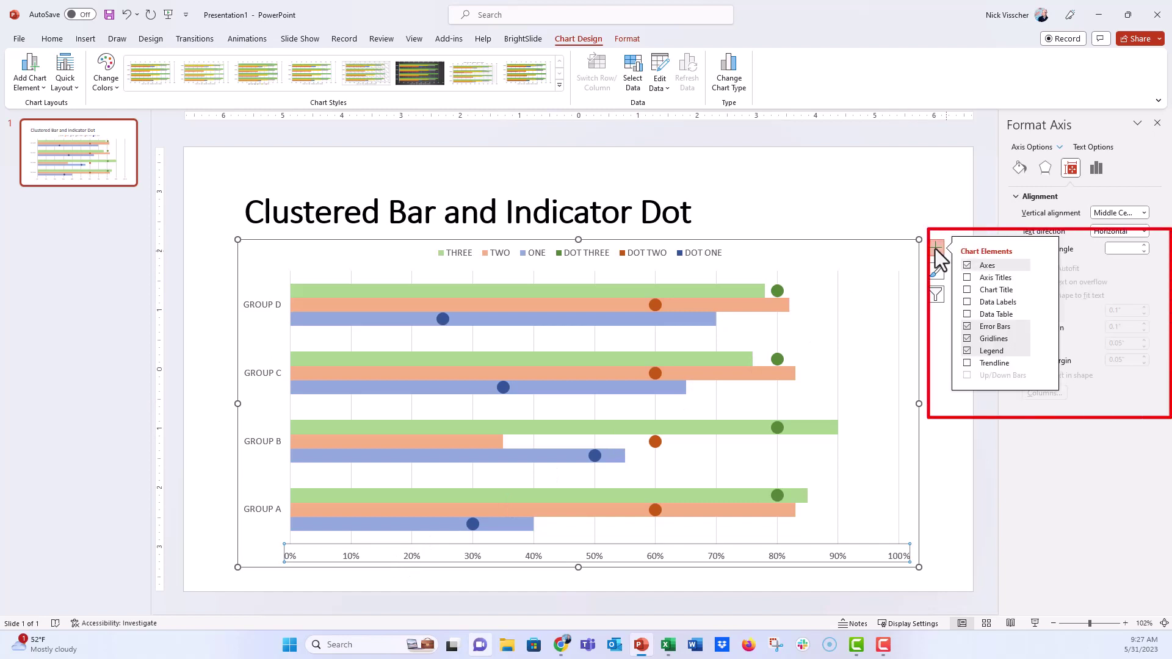
click(1043, 266)
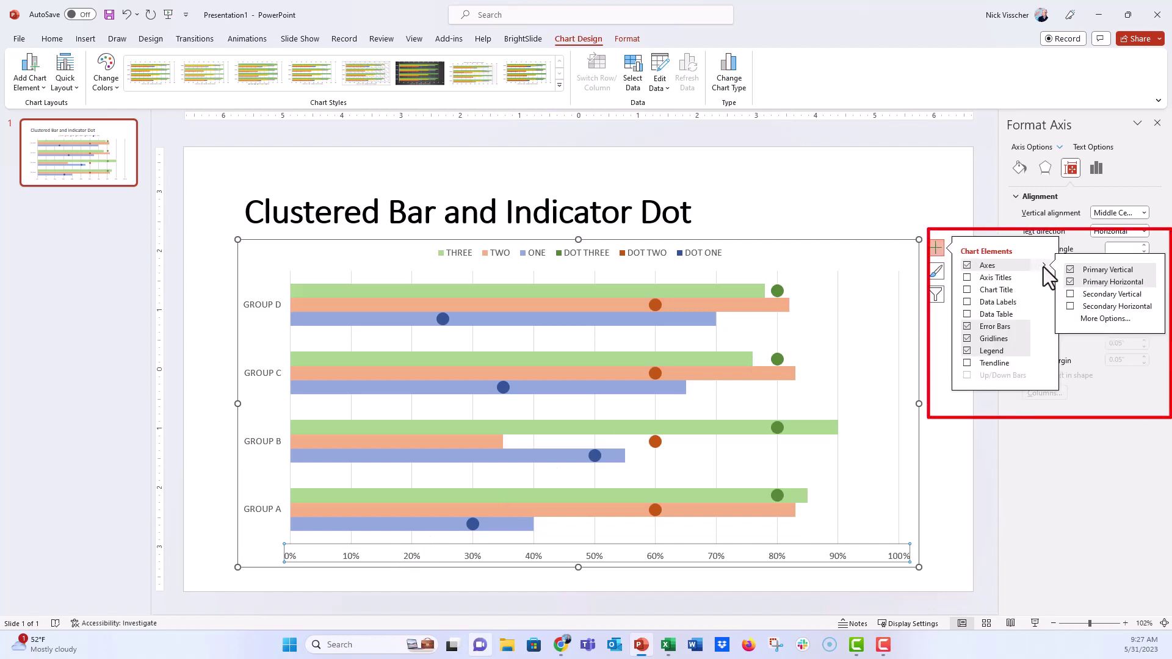
click(1069, 307)
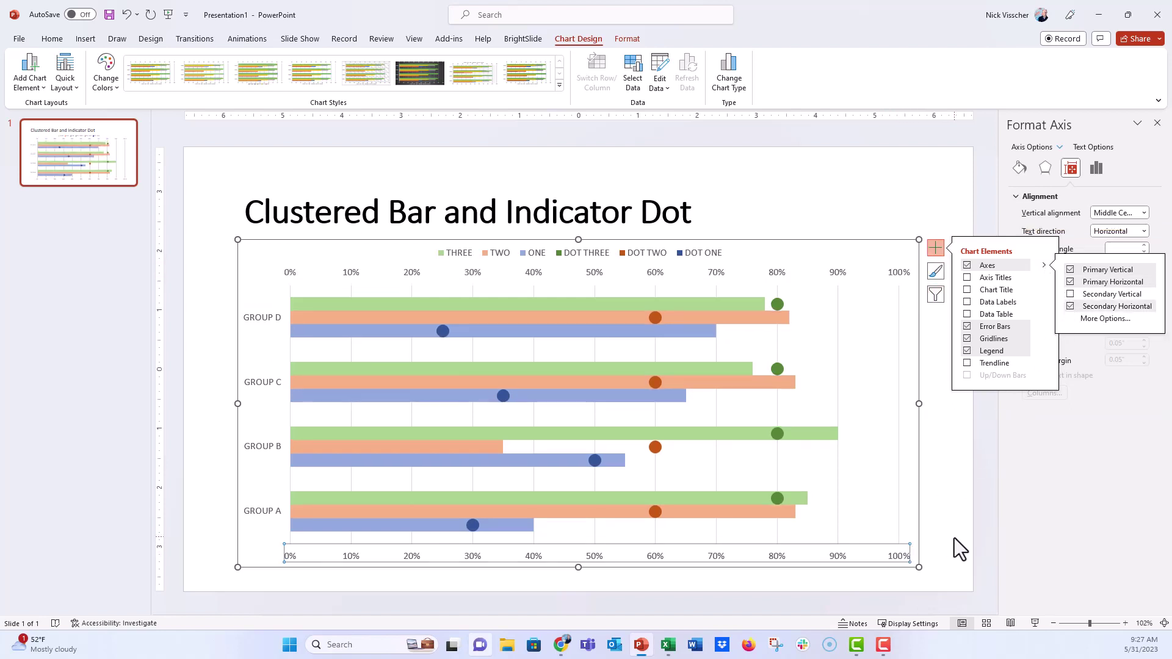
key(Delete)
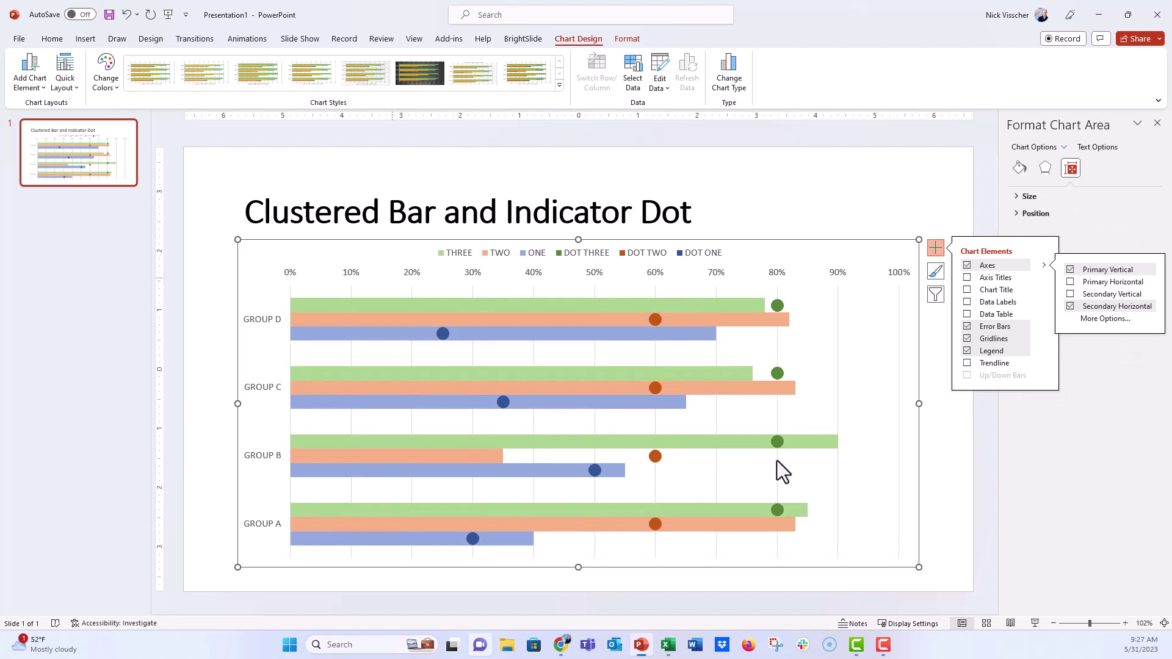
click(353, 276)
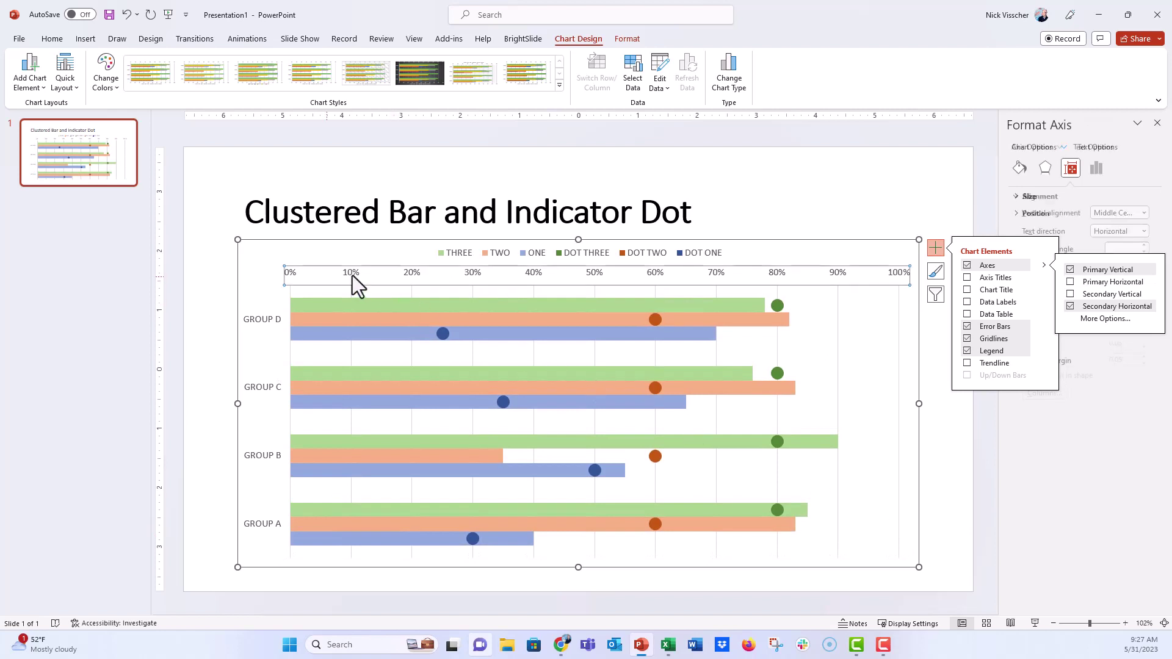
click(208, 313)
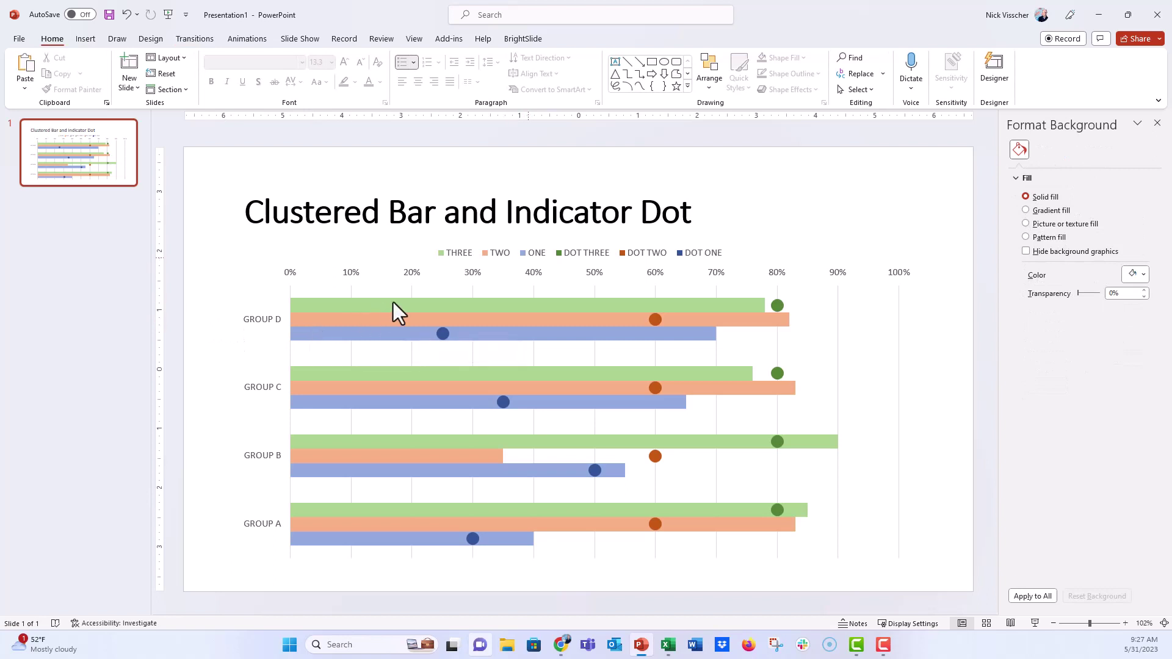
- Drag the legend's right and left edges out to line up with the 100% and 0% labels
click(563, 255)
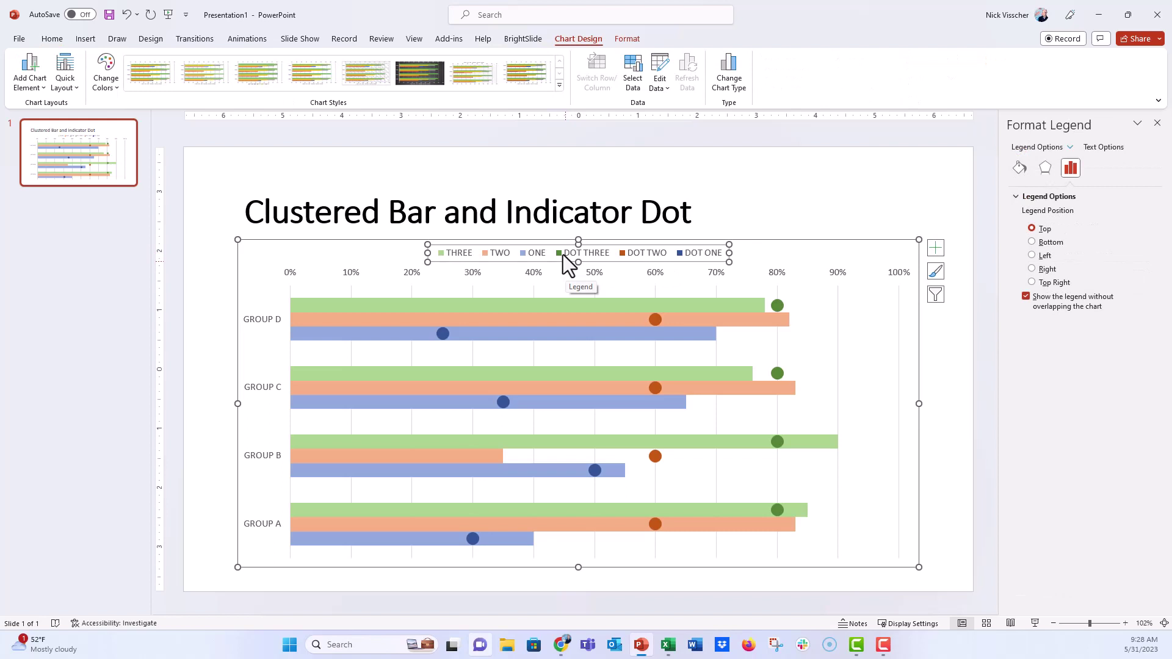
click(219, 288)
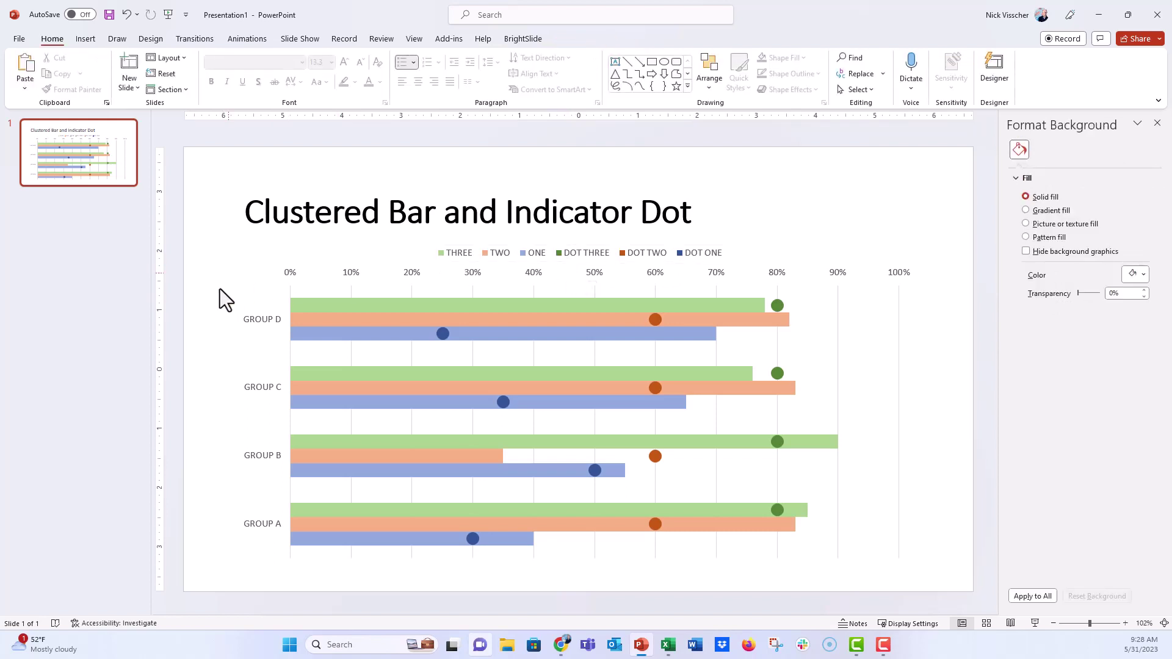
click(509, 254)
drag(737, 253, 907, 254)
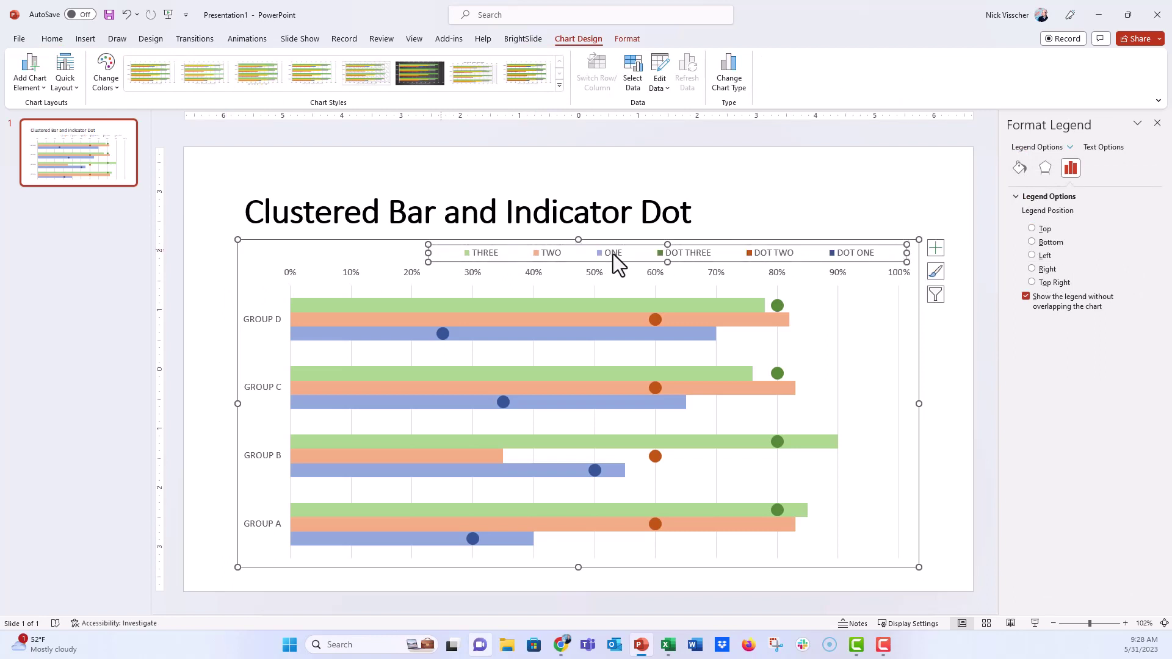
drag(427, 253, 290, 262)
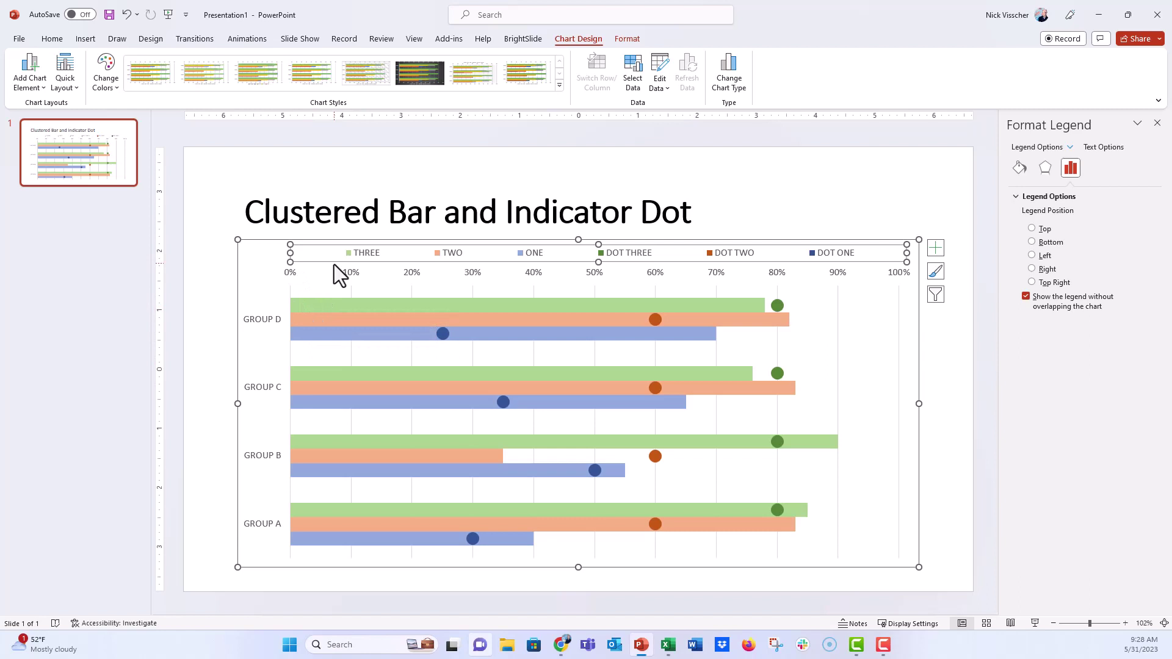
click(228, 248)
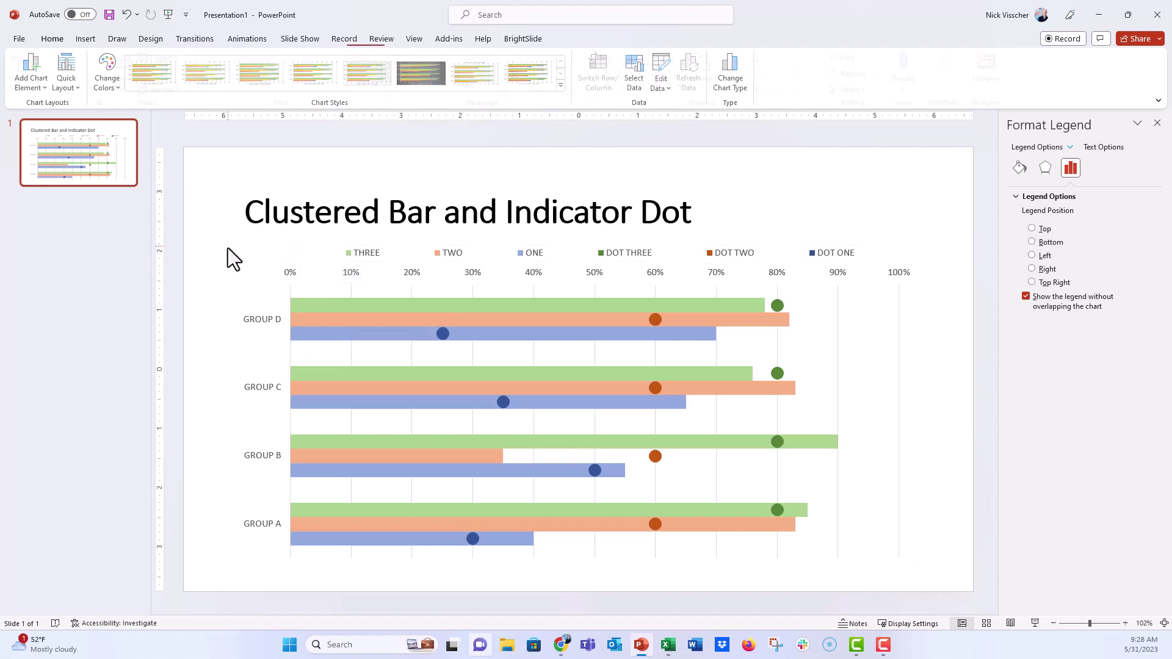
- Draw an oval, fill it green with no outline, and shrink it to a 0.14" dot on the DOT THREE marker
click(85, 40)
click(210, 90)
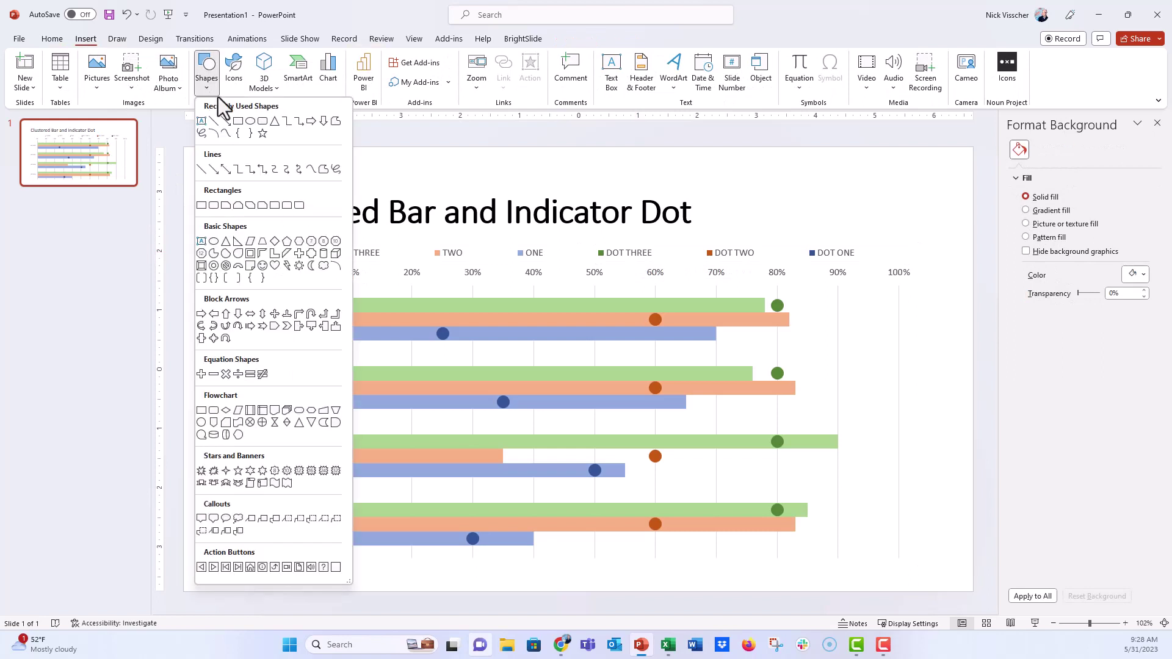
click(249, 127)
click(225, 242)
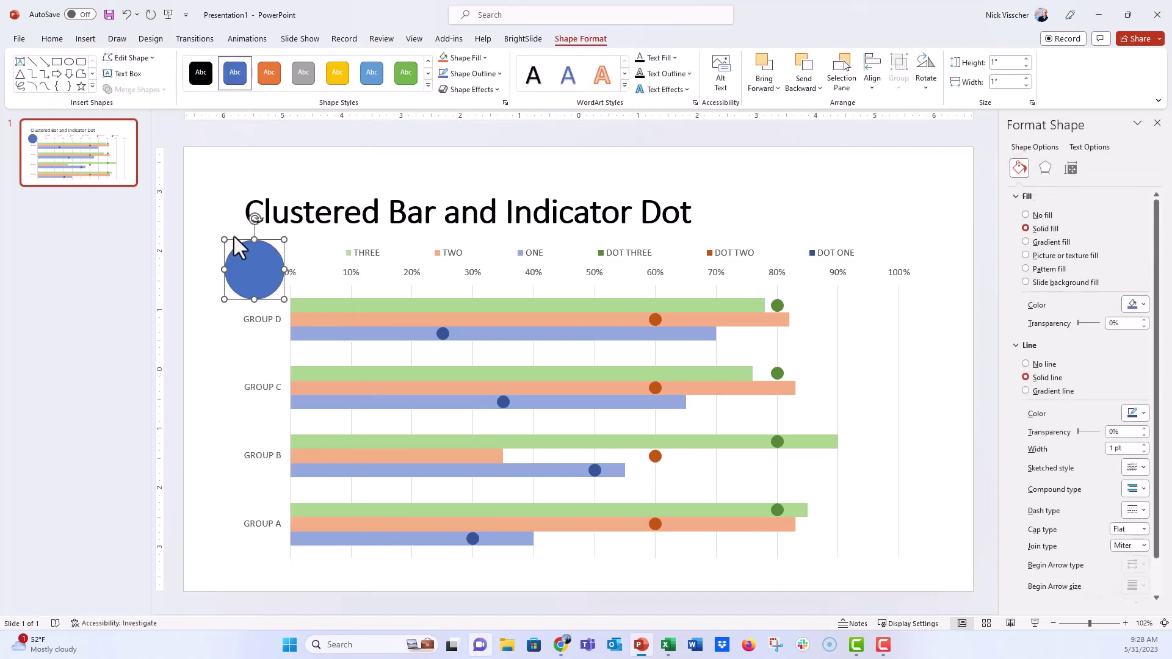
click(485, 58)
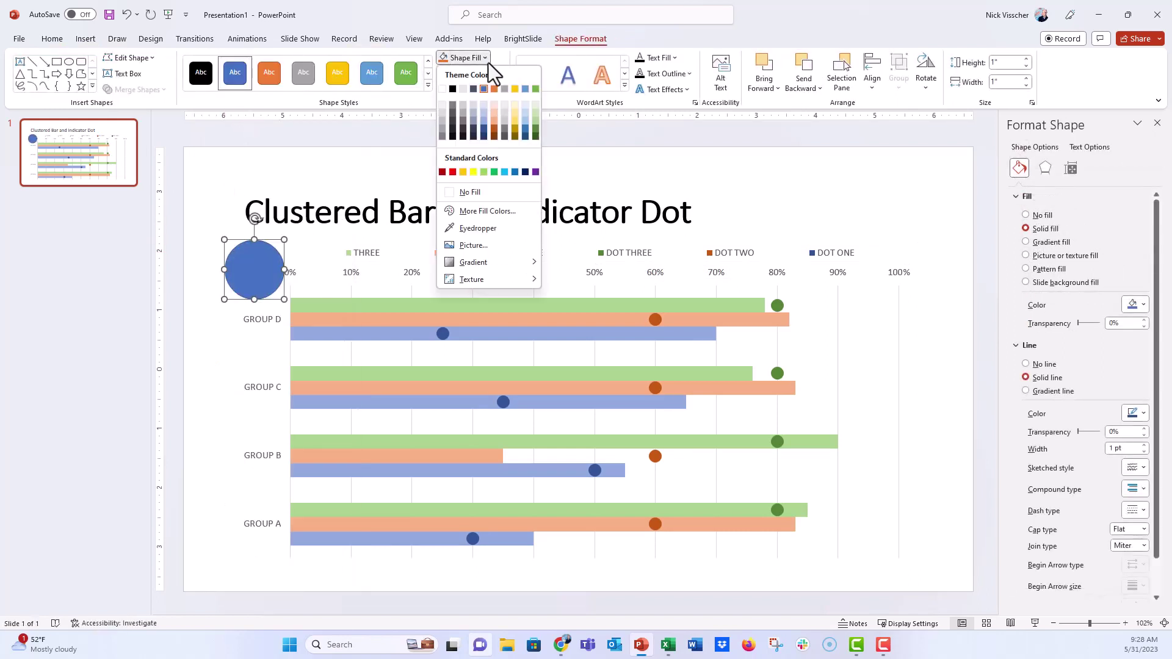
click(536, 128)
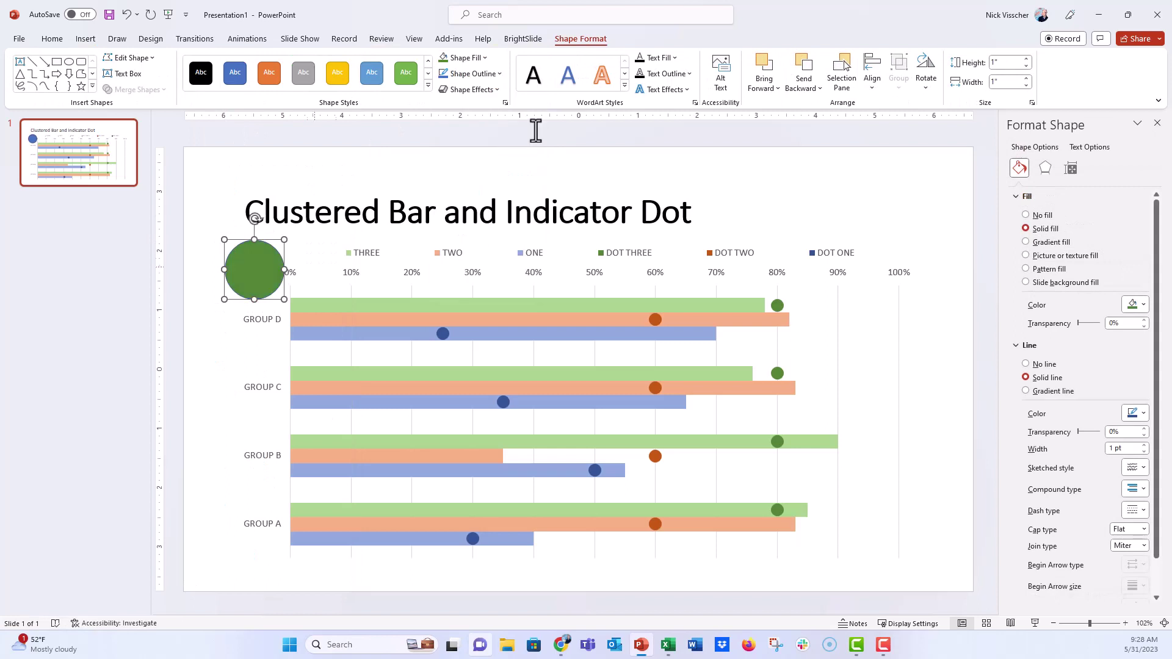
click(499, 74)
click(478, 208)
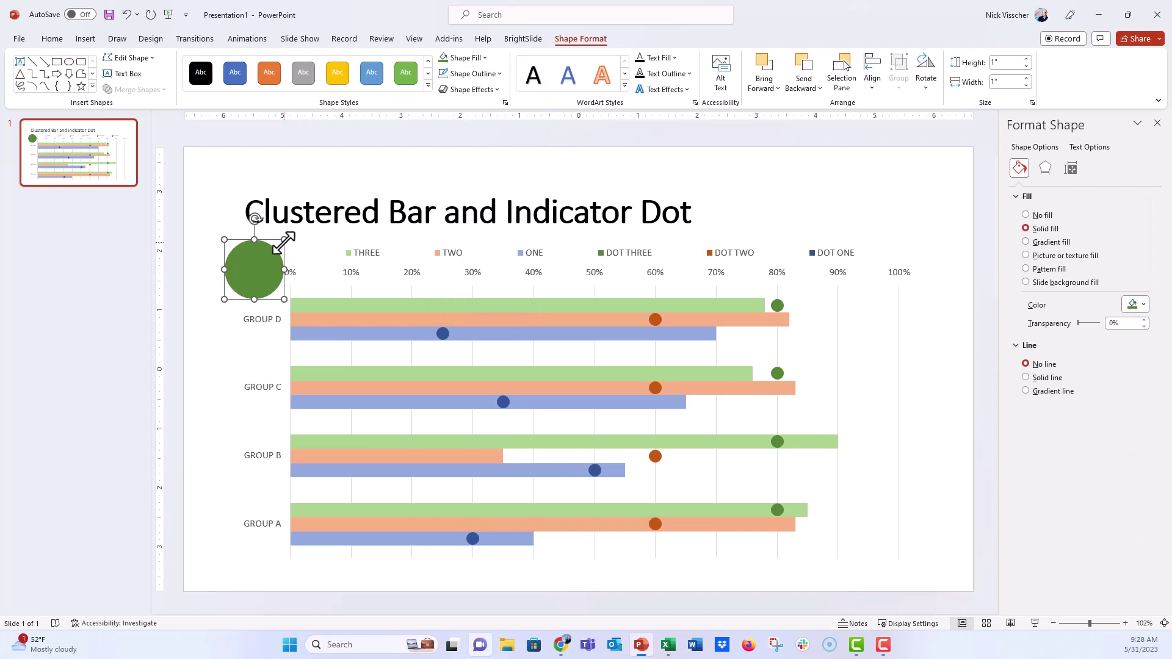
mouse_move(284, 243)
mouse_down()
mouse_move(233, 294)
mouse_move(601, 252)
mouse_up()
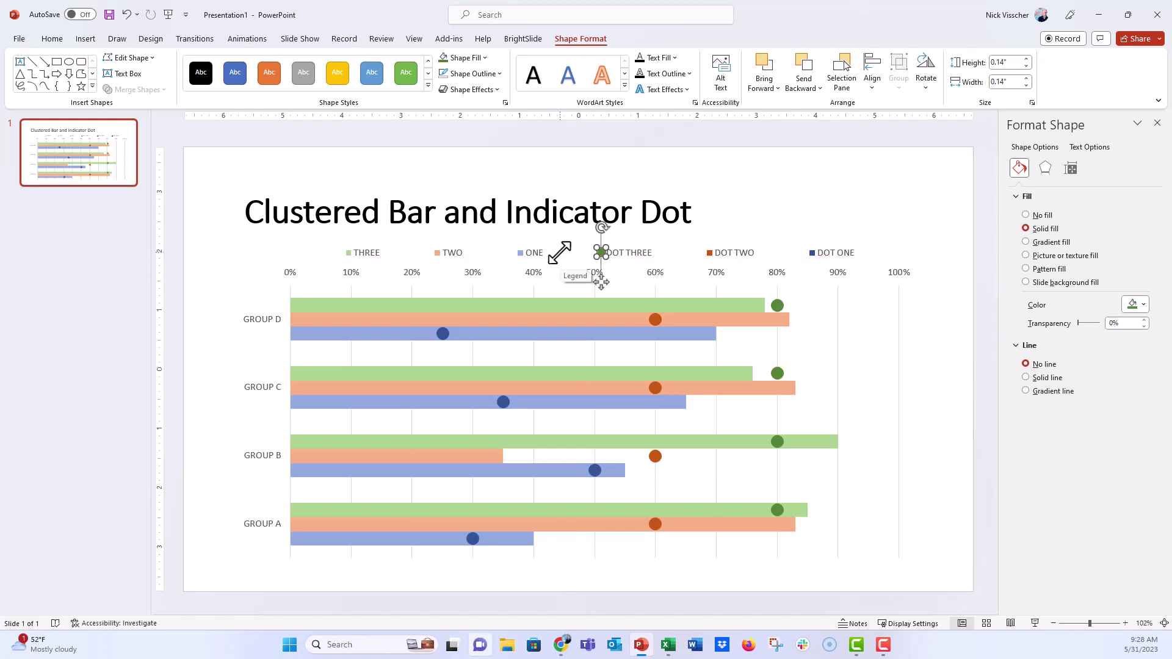
click(603, 177)
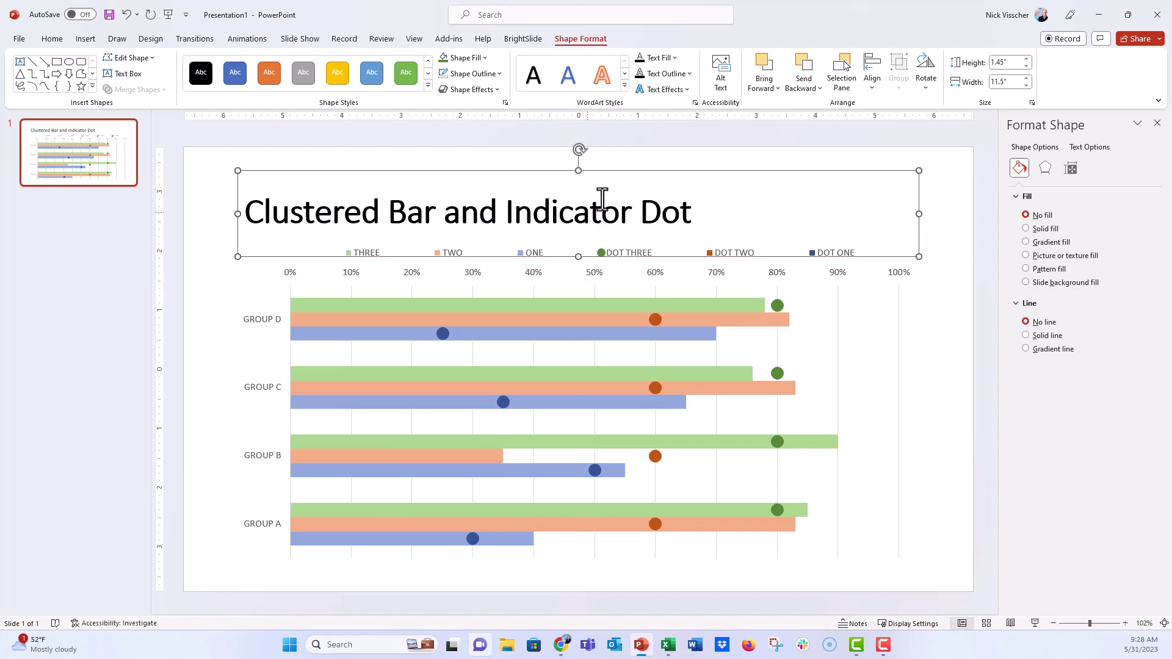
click(601, 254)
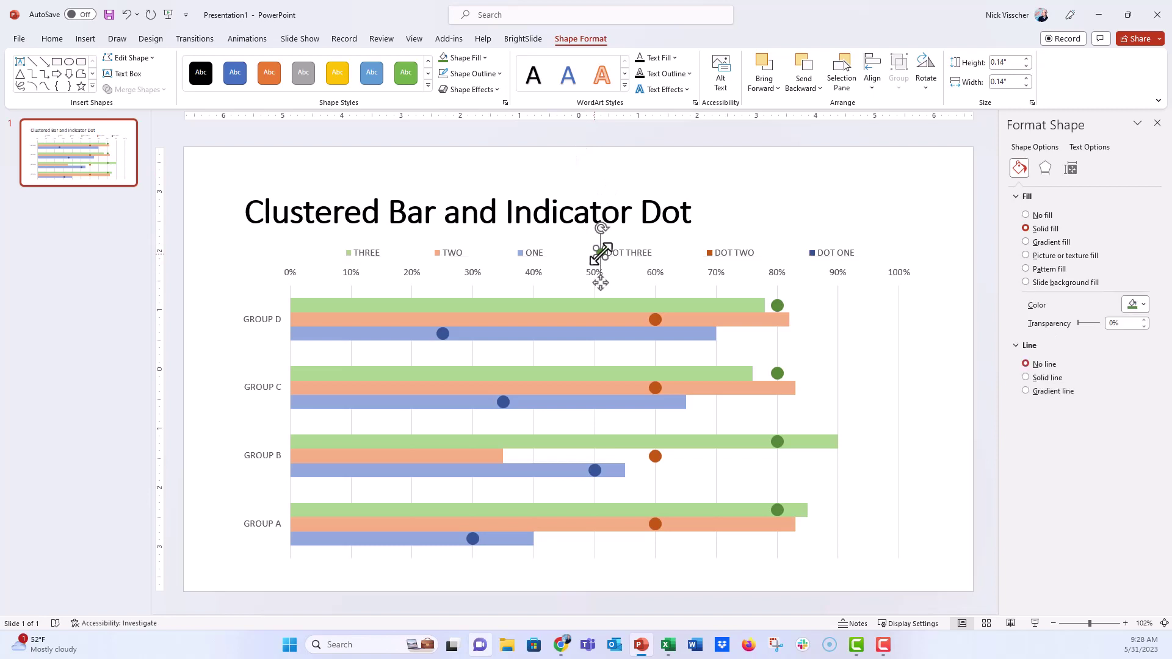
- Duplicate the green dot onto the DOT TWO legend marker and fill it orange
key(ctrl+d)
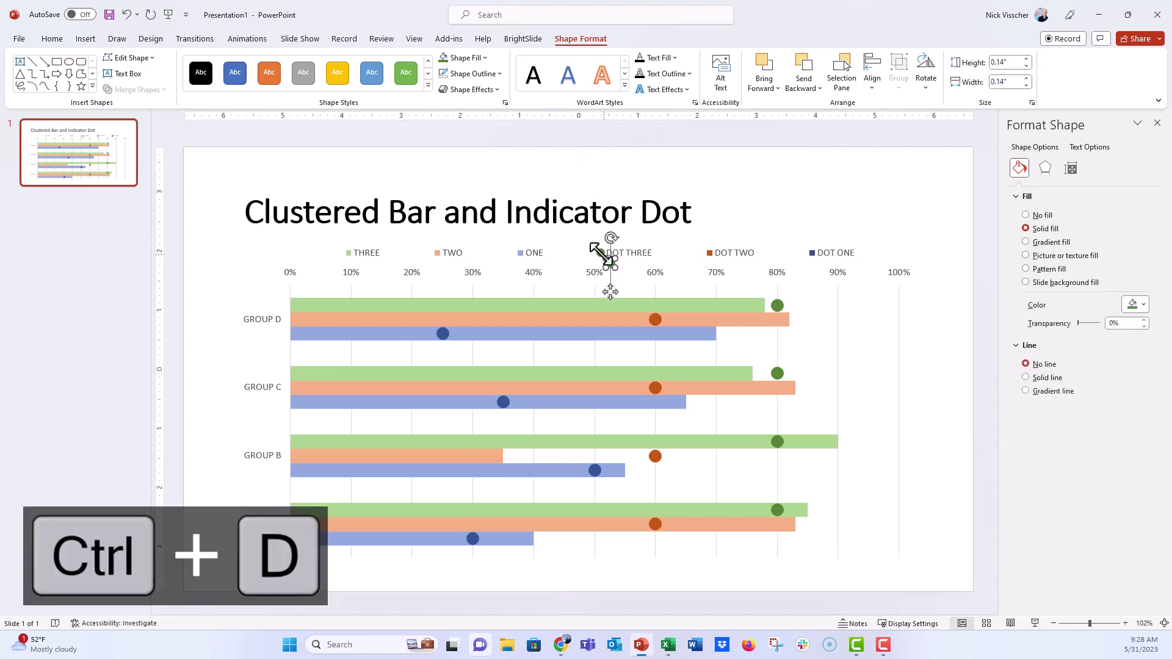
drag(609, 267, 709, 255)
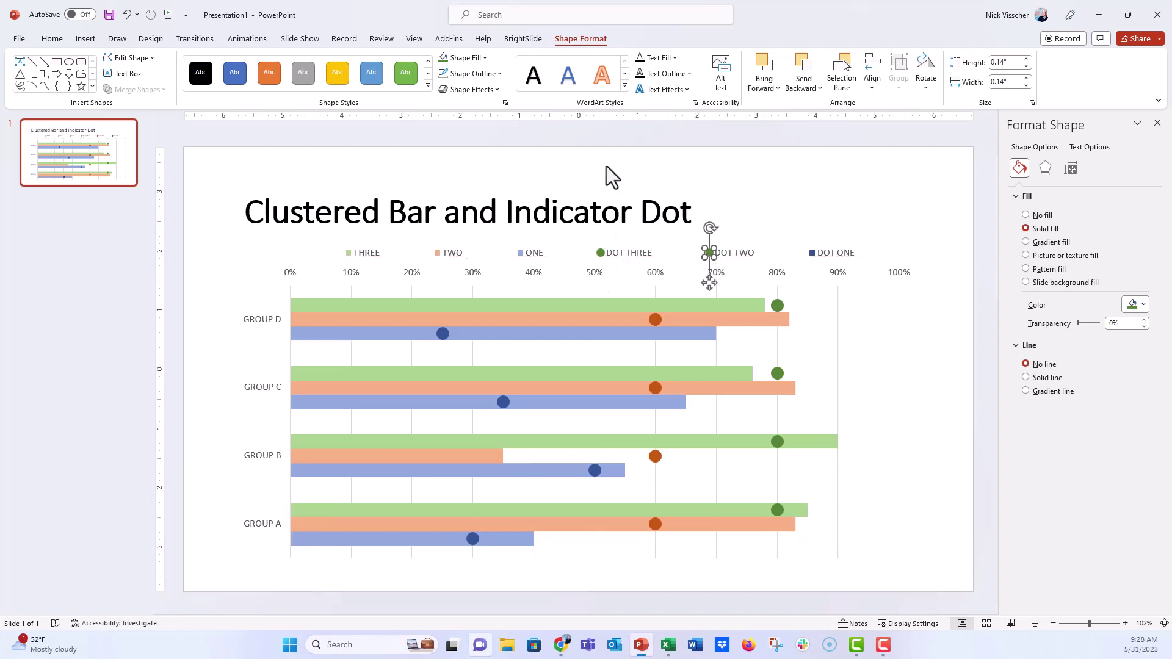
click(484, 57)
click(495, 128)
- Duplicate the orange dot onto the DOT ONE legend marker and fill it dark blue
key(ctrl+d)
drag(819, 254, 811, 252)
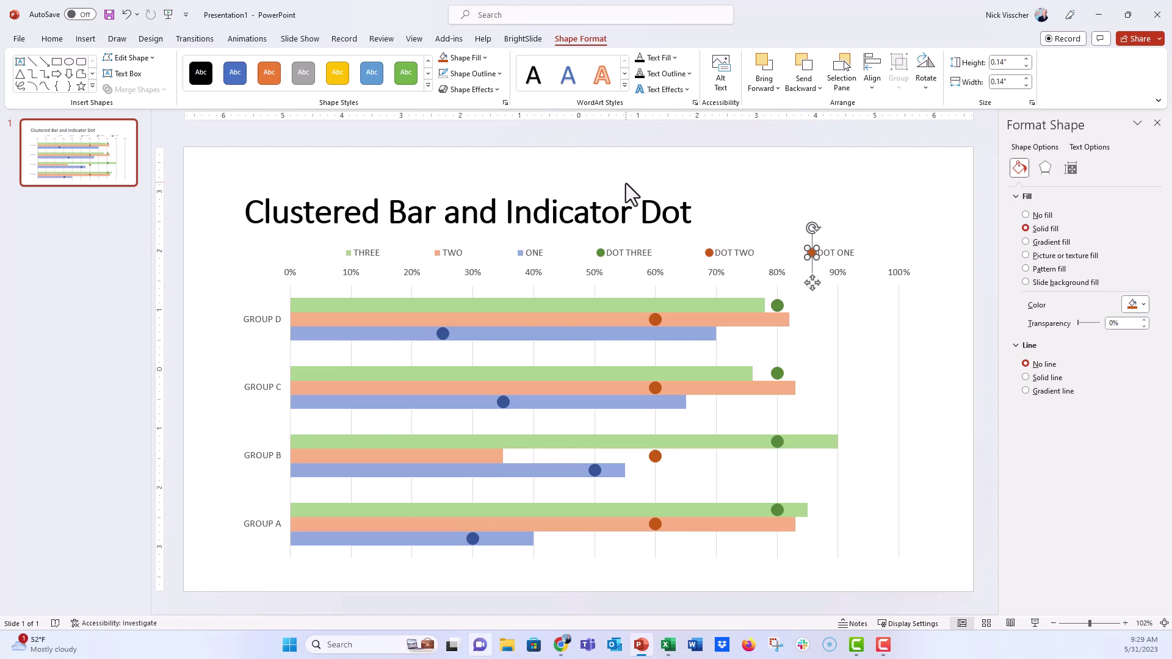
click(485, 58)
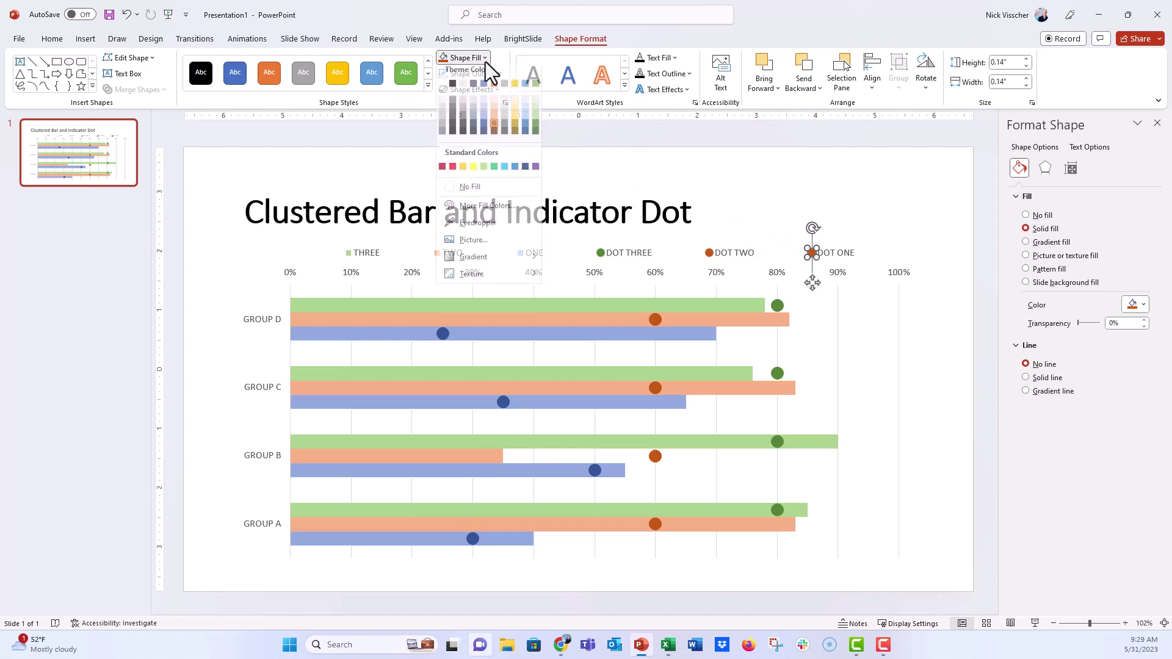
click(483, 127)
click(507, 135)
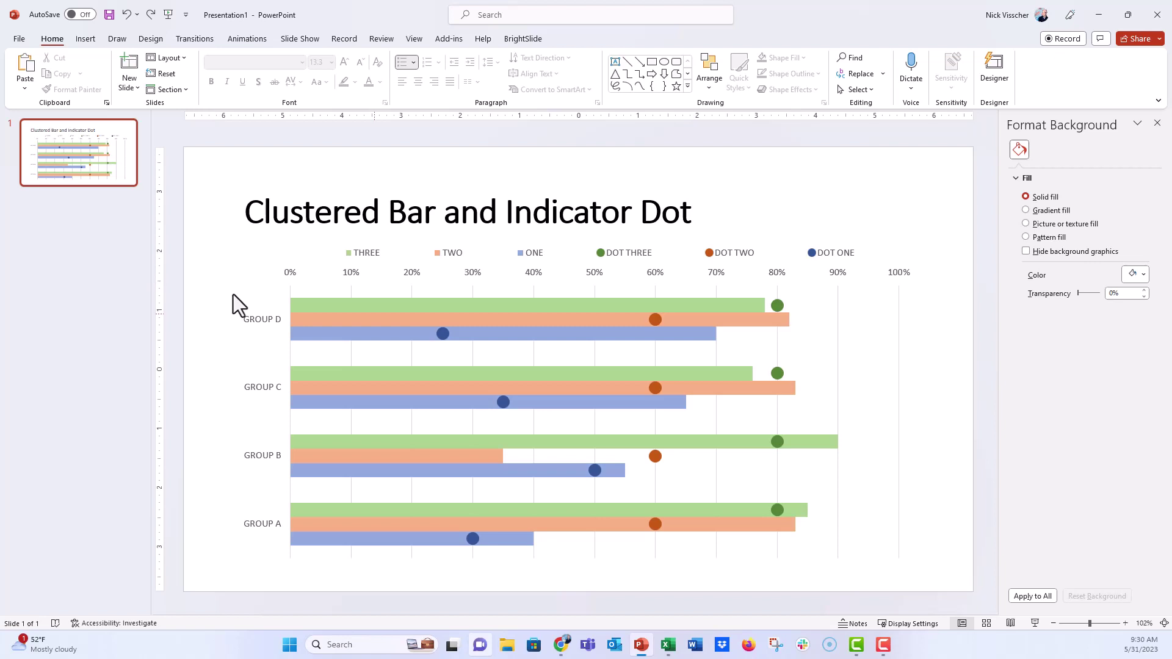
click(443, 335)
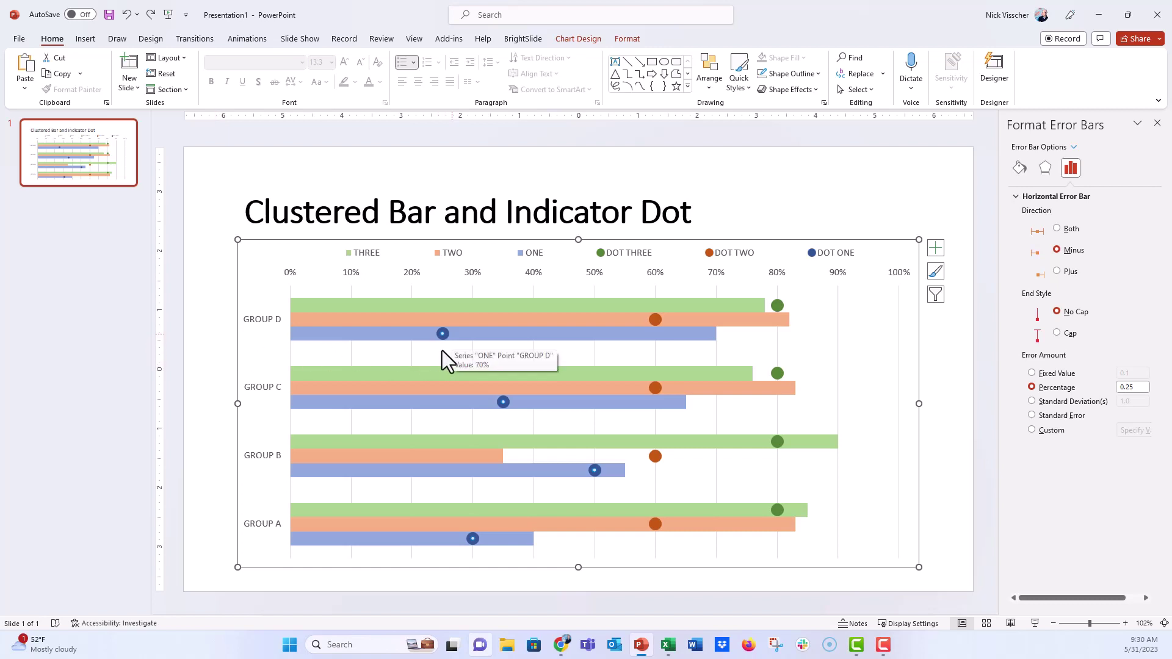
click(203, 335)
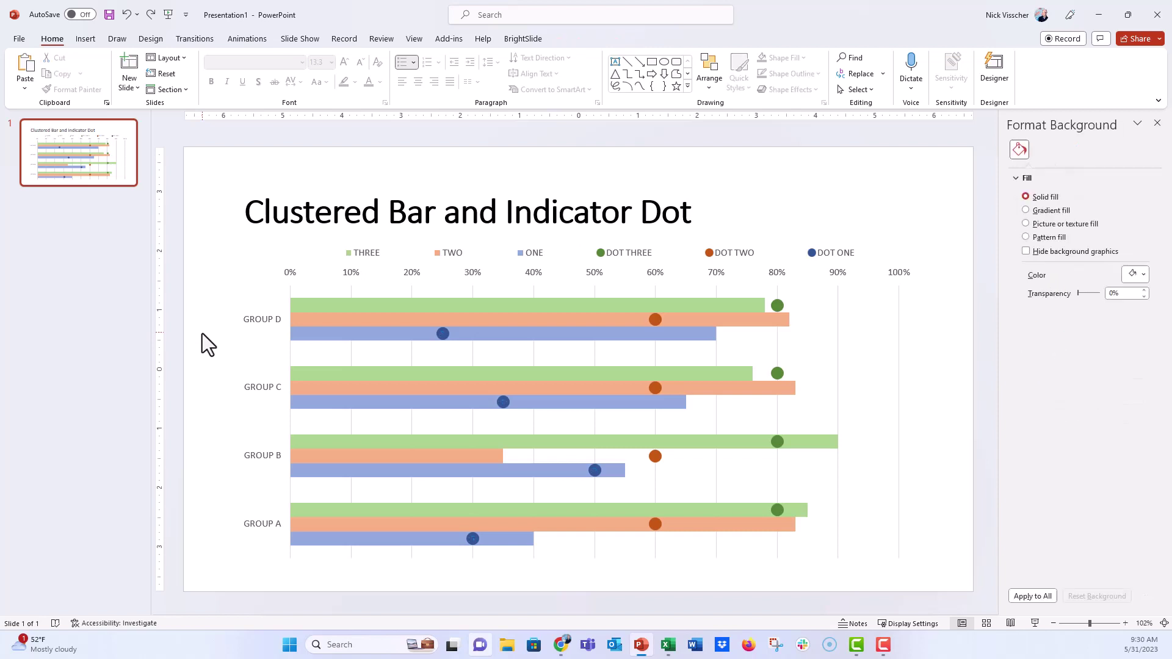